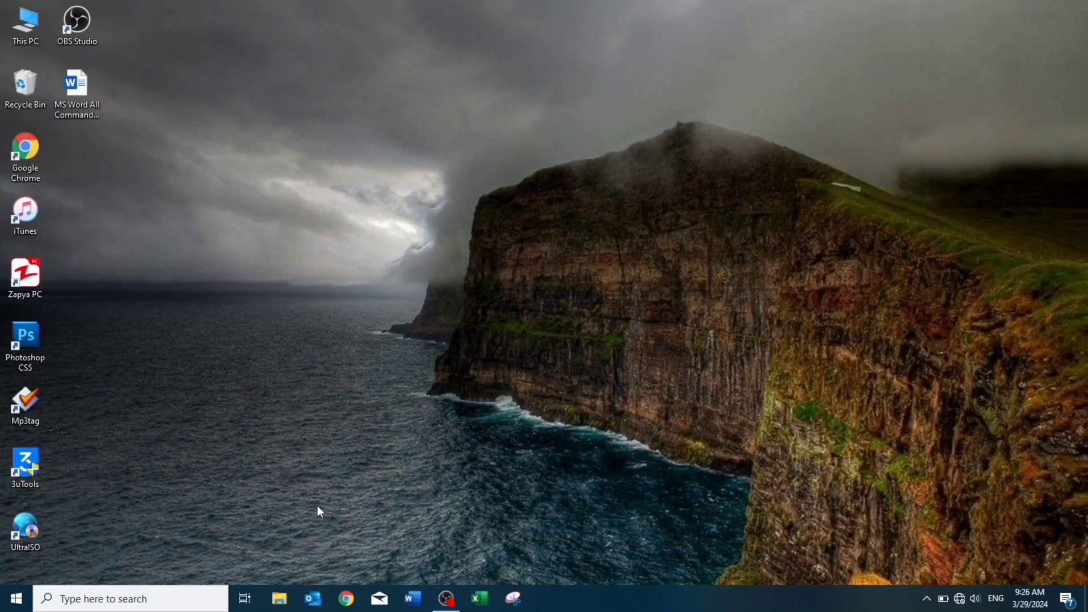
Launch Word and start a new blank document, Document1.
{"action": "left_click", "coordinate": [413, 599]}
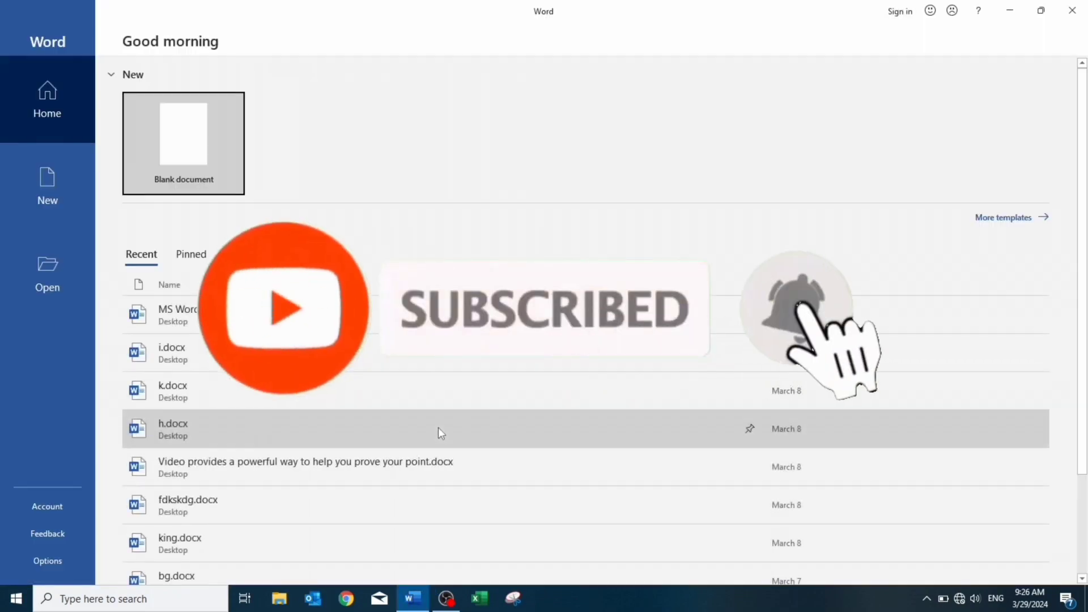
{"action": "key", "text": "Escape"}
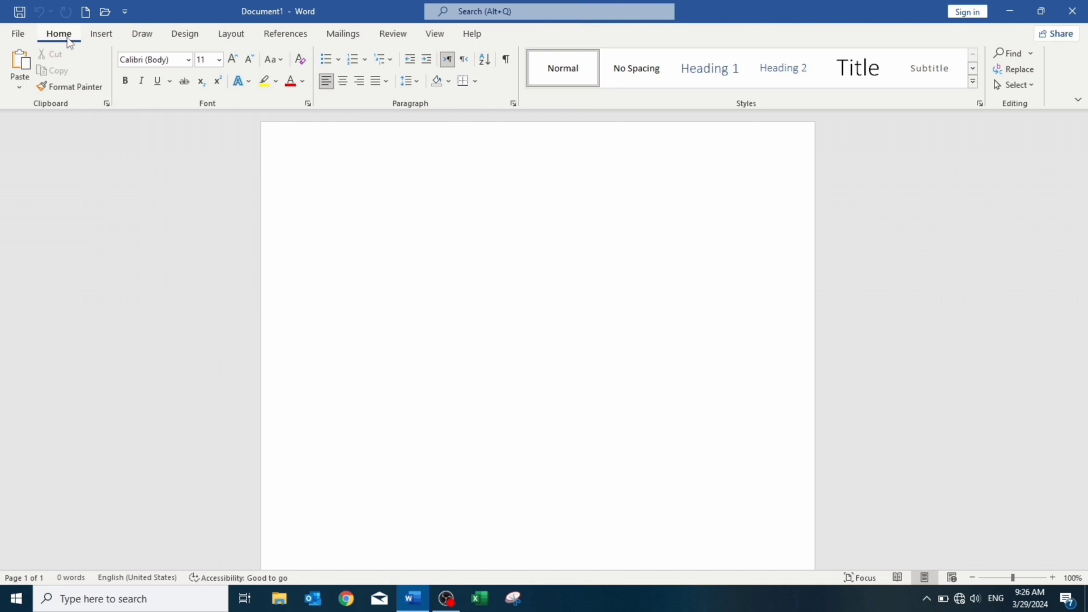
Generate a three-sentence sample paragraph with =rand(1) and select it.
{"action": "type", "text": "="}
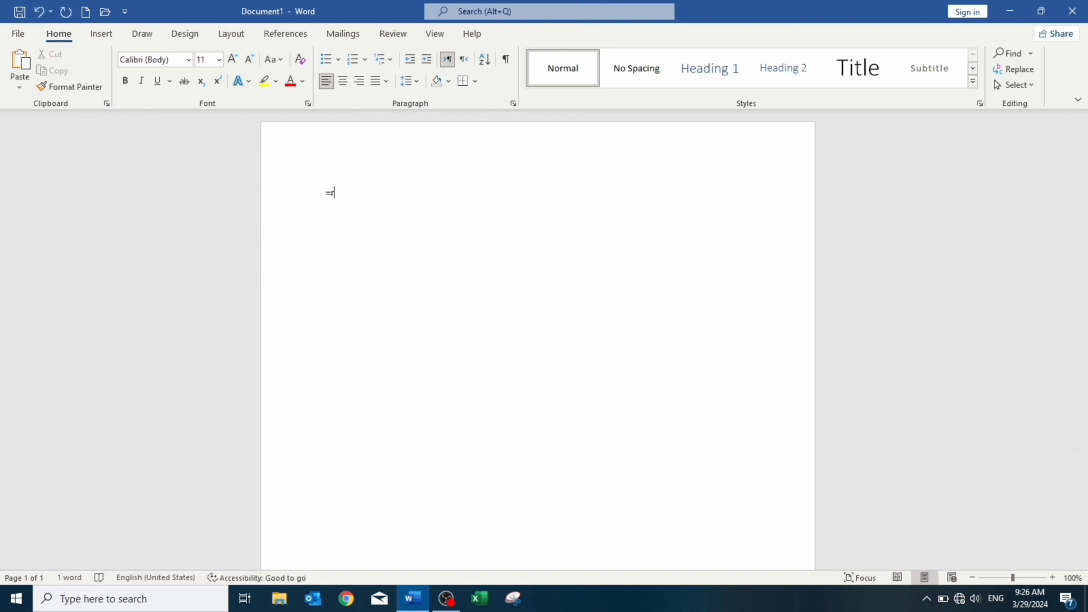
{"action": "type", "text": "rand(1)"}
{"action": "key", "text": "Return"}
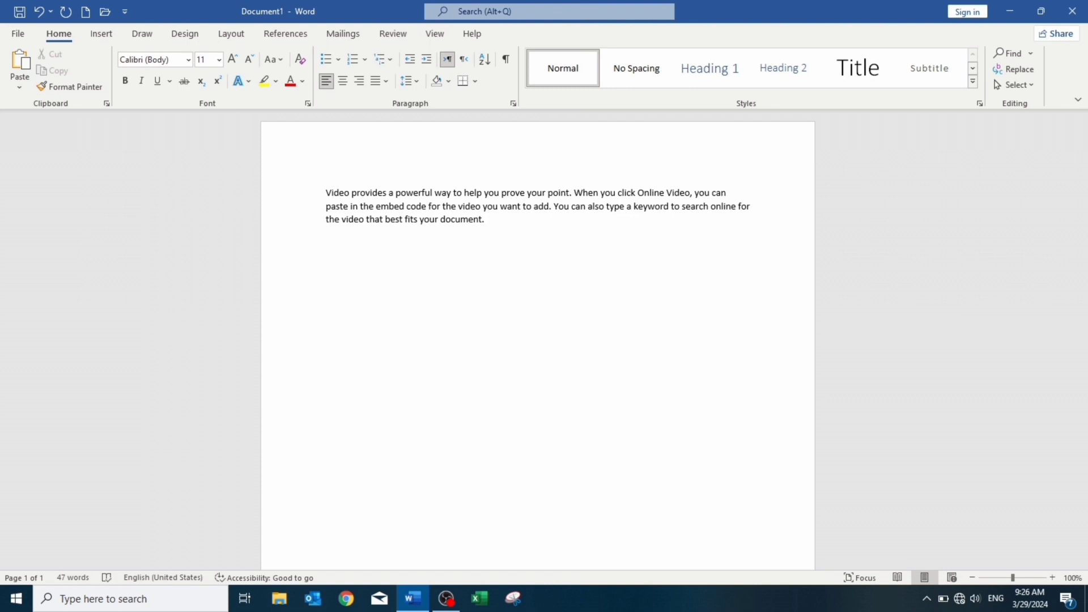
{"action": "left_click_drag", "start_coordinate": [312, 194], "coordinate": [502, 263]}
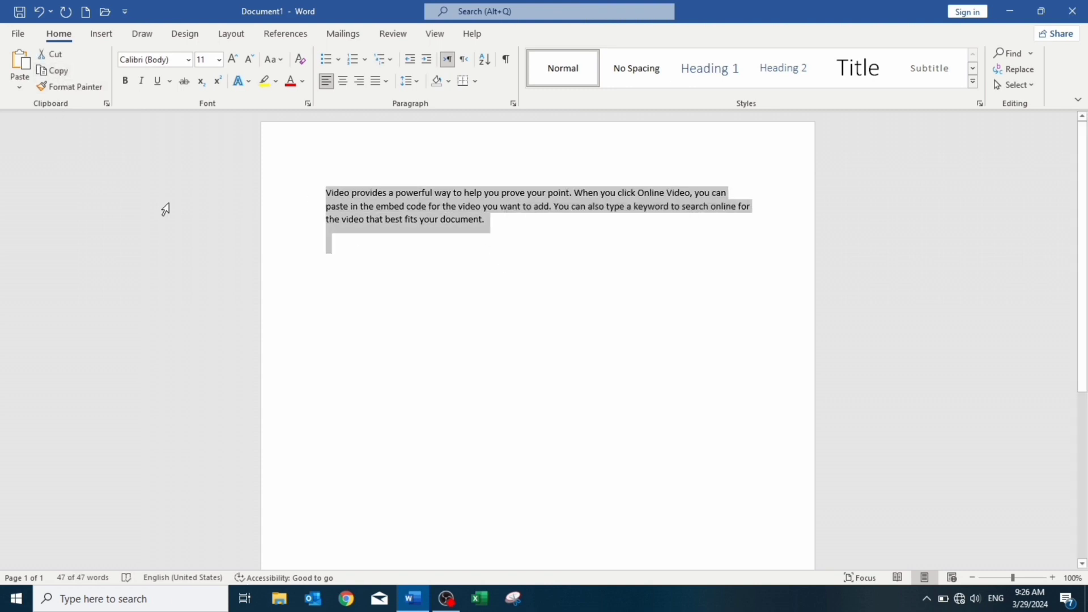
{"action": "left_click", "coordinate": [327, 248]}
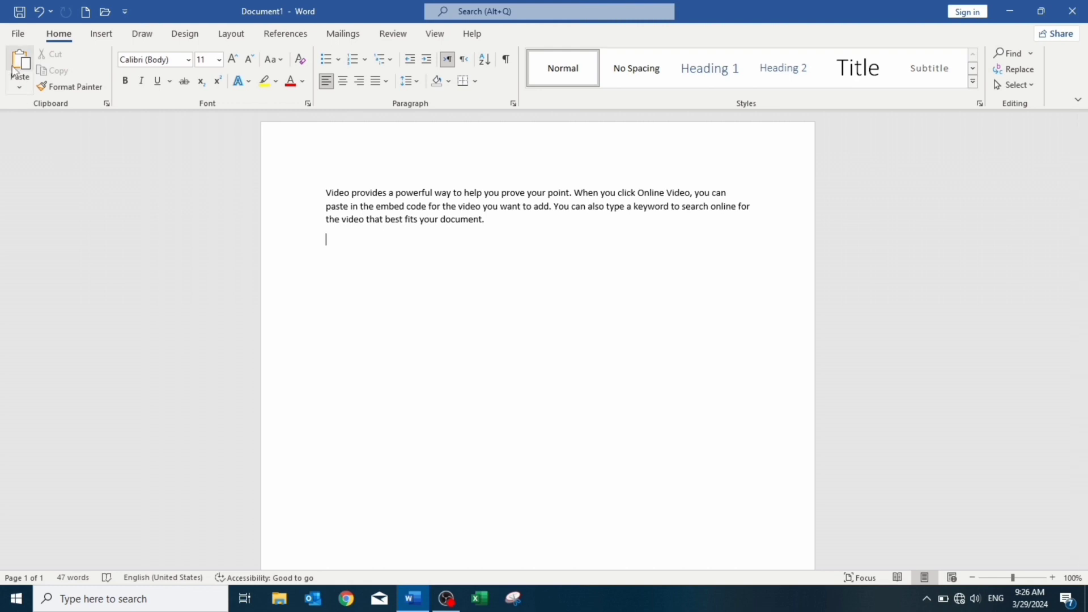
{"action": "left_click", "coordinate": [20, 90]}
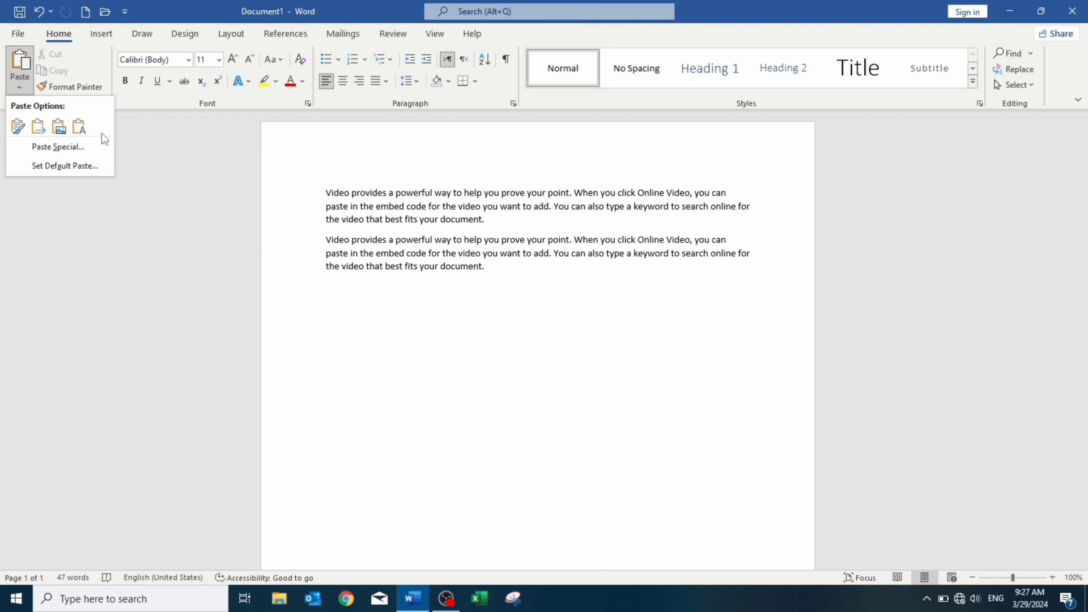
{"action": "key", "text": "ctrl+z"}
{"action": "left_click", "coordinate": [304, 193]}
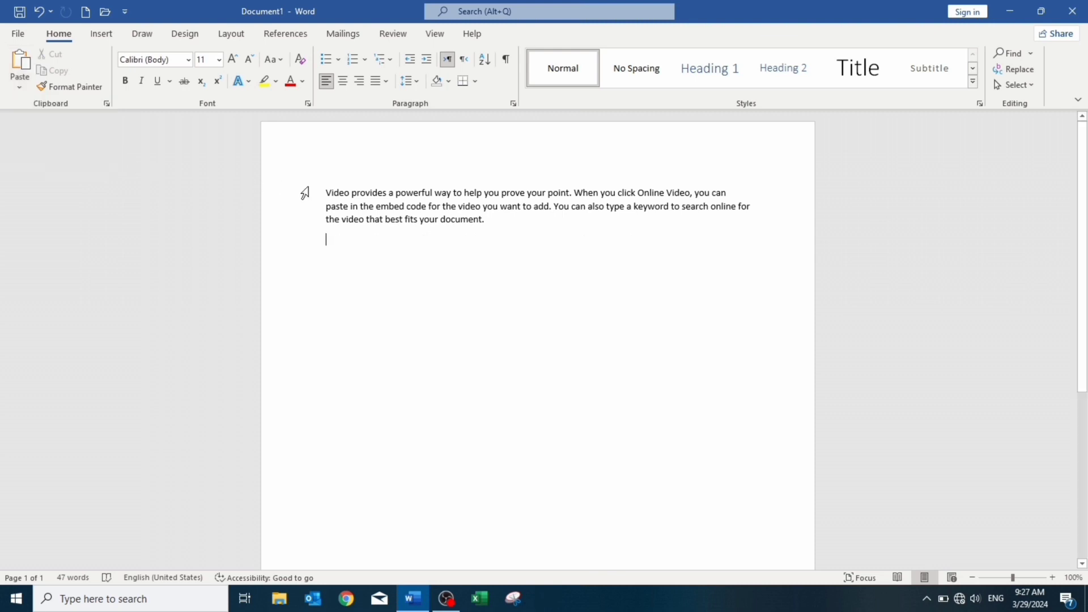
{"action": "left_click", "coordinate": [304, 192]}
Make the sample paragraph red, 14 pt and bold, then create new document Document2.
{"action": "left_click_drag", "start_coordinate": [395, 213], "coordinate": [491, 252]}
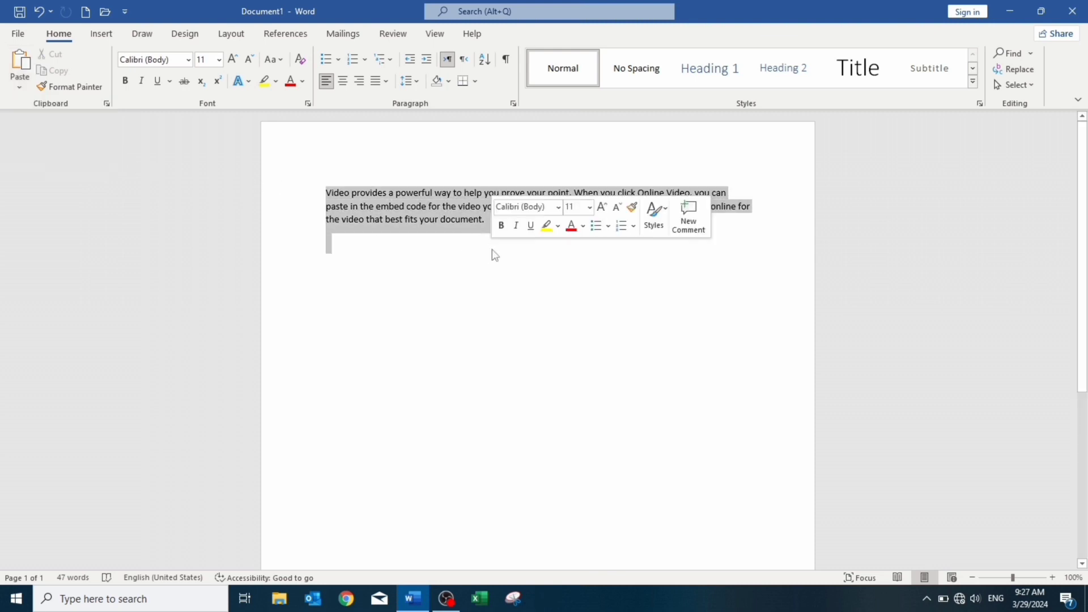
{"action": "left_click", "coordinate": [292, 87]}
{"action": "left_click", "coordinate": [233, 59]}
{"action": "left_click", "coordinate": [233, 60]}
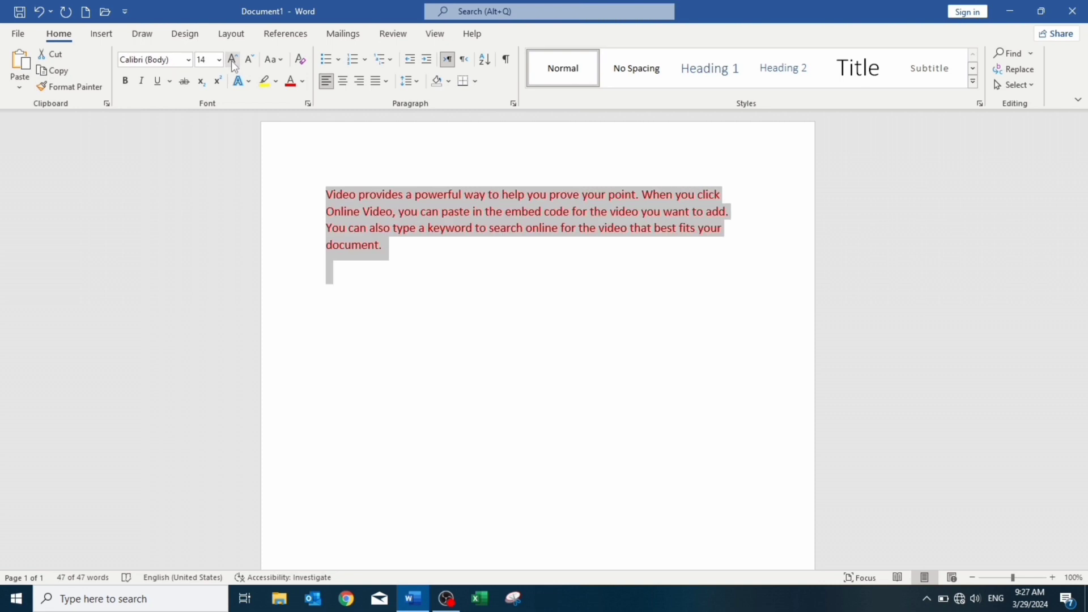
{"action": "left_click", "coordinate": [127, 81]}
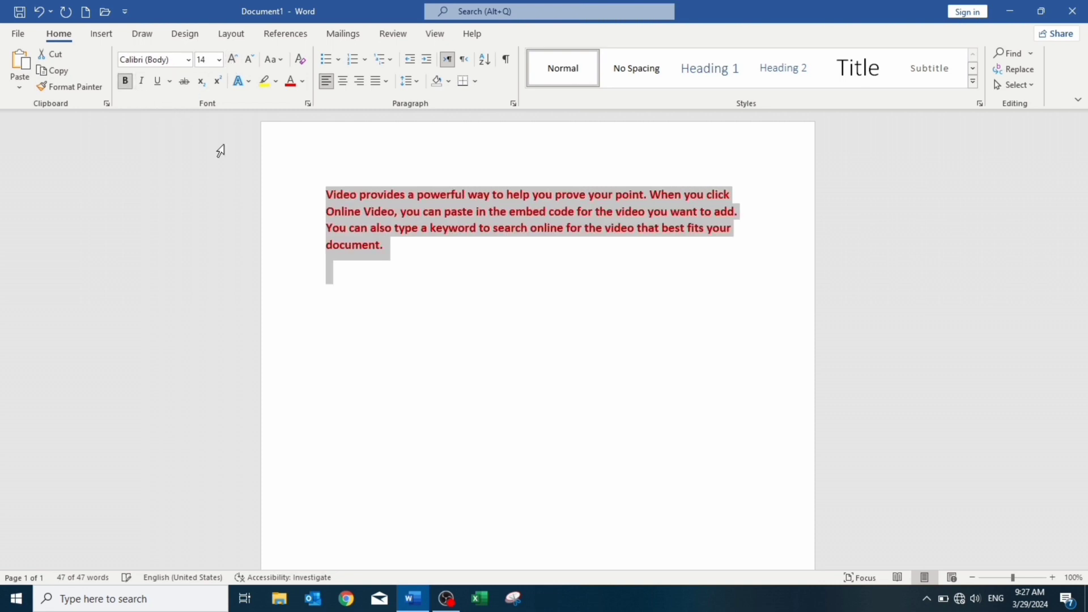
{"action": "left_click", "coordinate": [86, 11]}
Paste Special the paragraph as a Microsoft Word Document Object.
{"action": "left_click", "coordinate": [19, 85]}
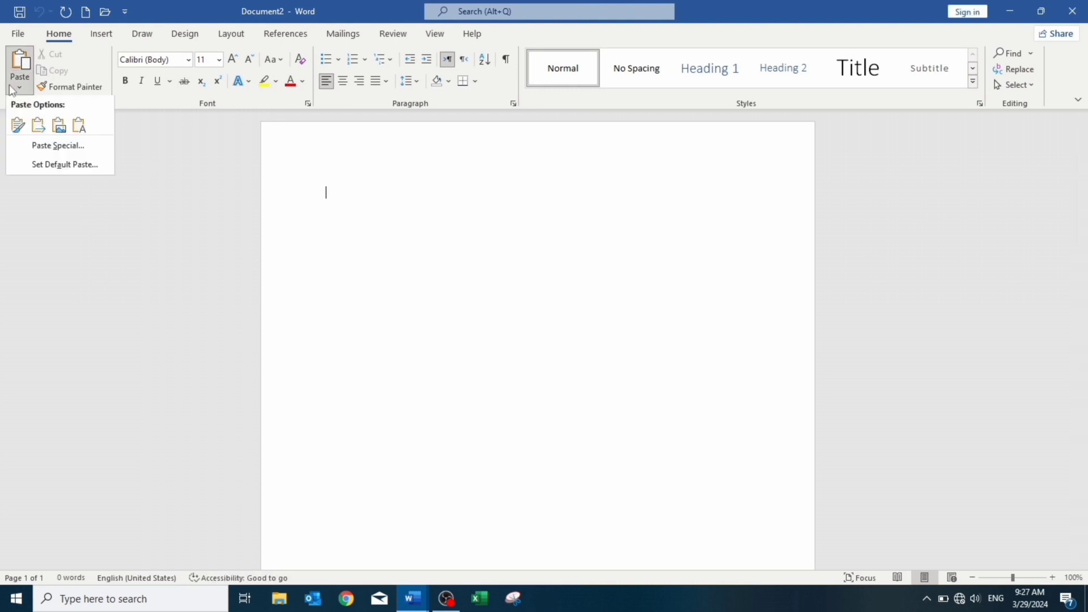
{"action": "left_click", "coordinate": [54, 145]}
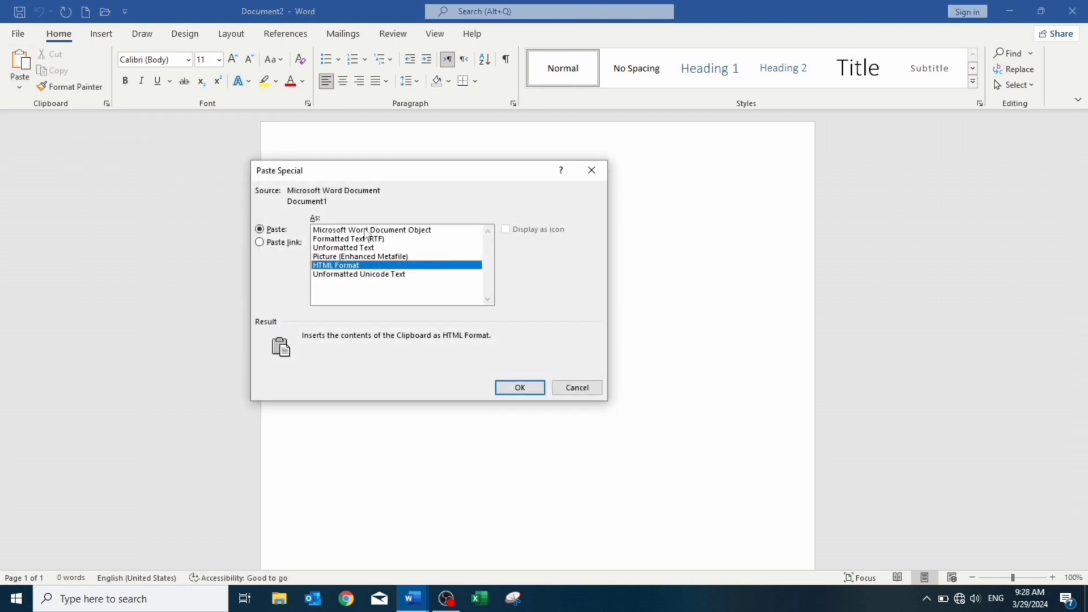
{"action": "left_click", "coordinate": [365, 230]}
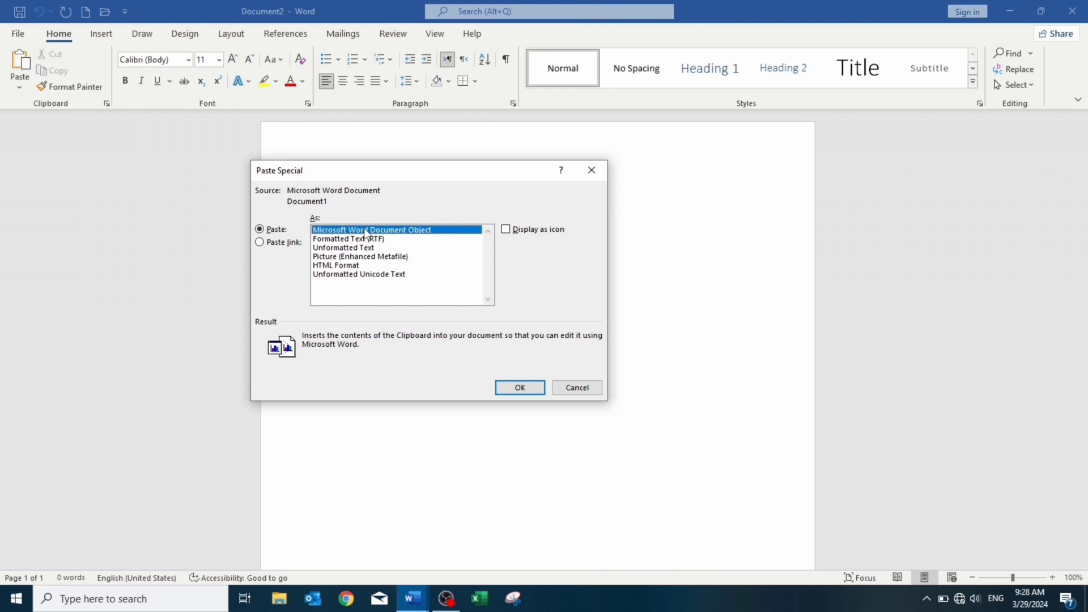
{"action": "left_click", "coordinate": [520, 387]}
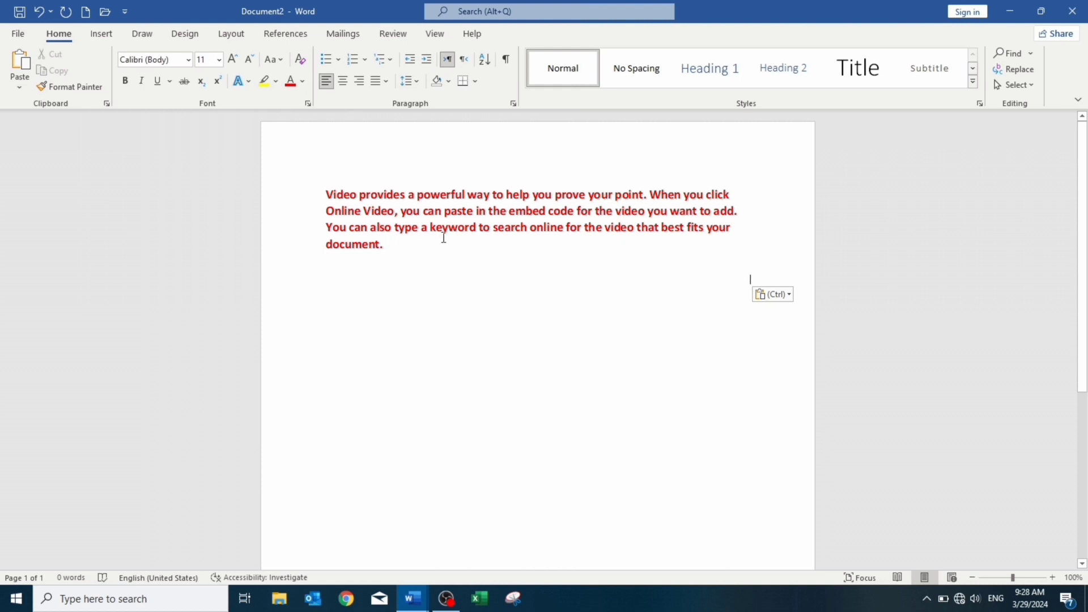
Open the embedded document object for editing, then close its window.
{"action": "left_click", "coordinate": [439, 198]}
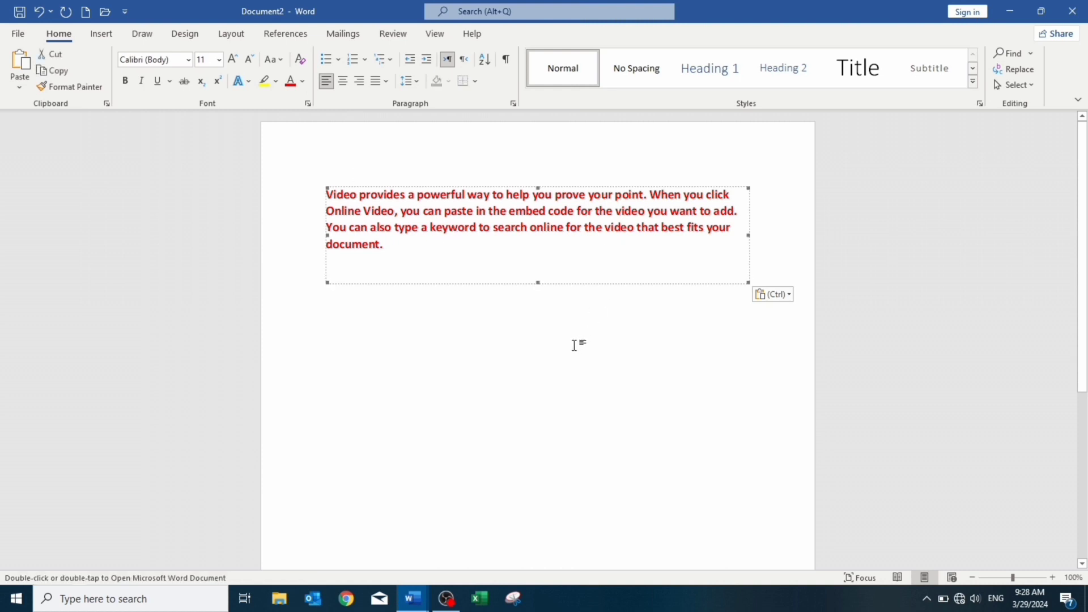
{"action": "double_click", "coordinate": [627, 241]}
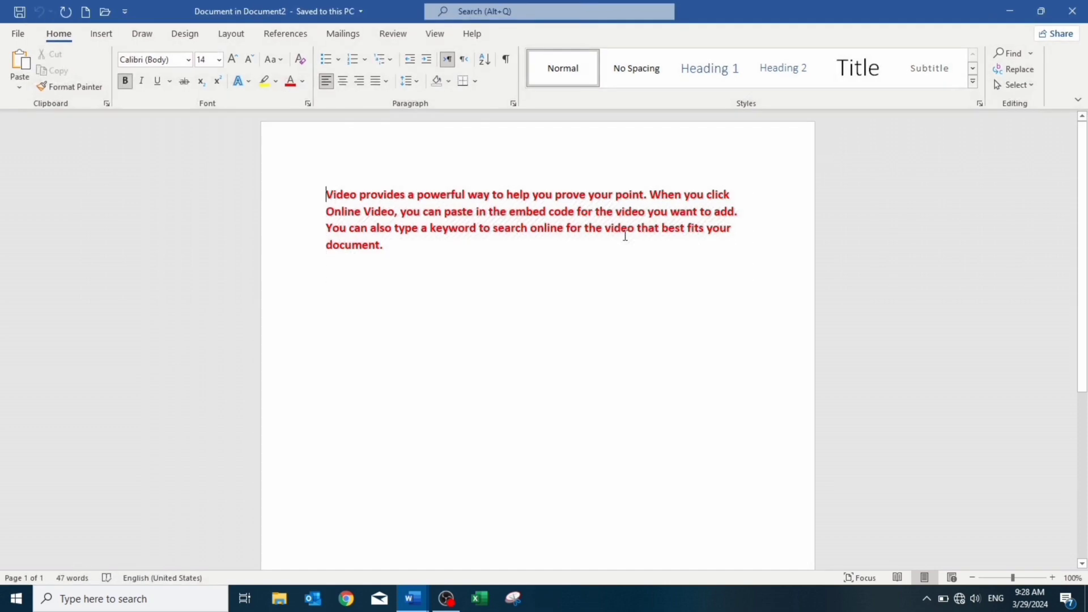
{"action": "left_click", "coordinate": [1072, 10]}
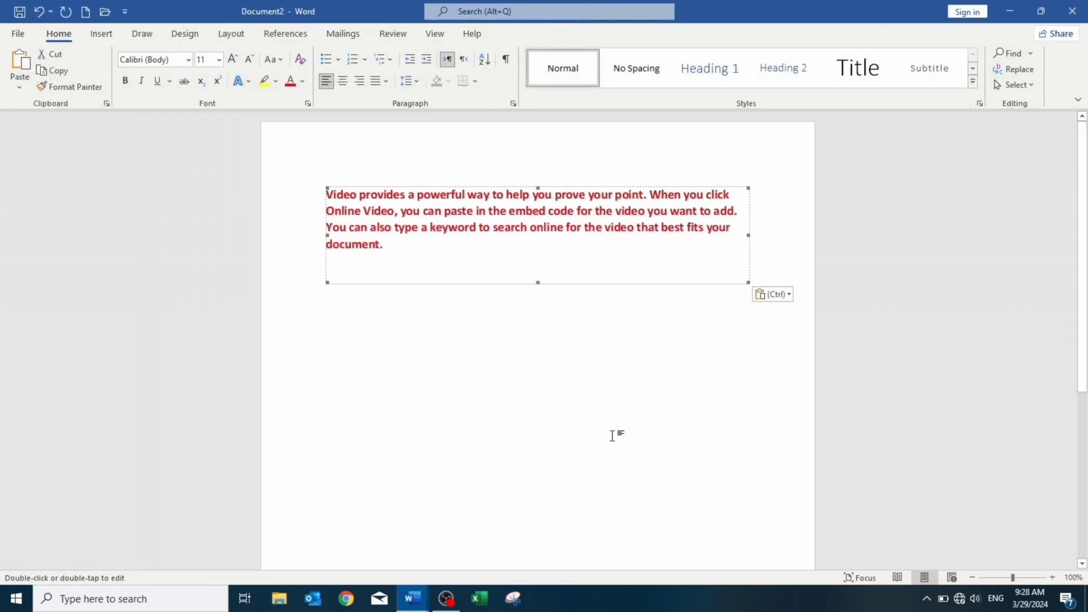
Delete the embedded object, trial-paste the paragraph as Formatted Text (RTF), then delete all text.
{"action": "key", "text": "Delete"}
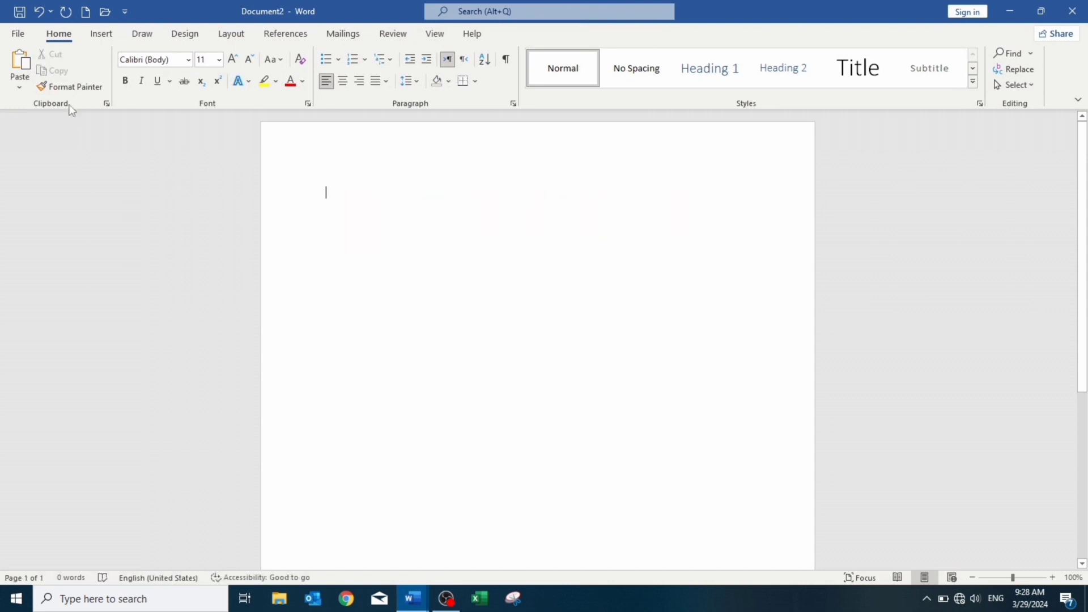
{"action": "left_click", "coordinate": [20, 86]}
{"action": "left_click", "coordinate": [58, 147]}
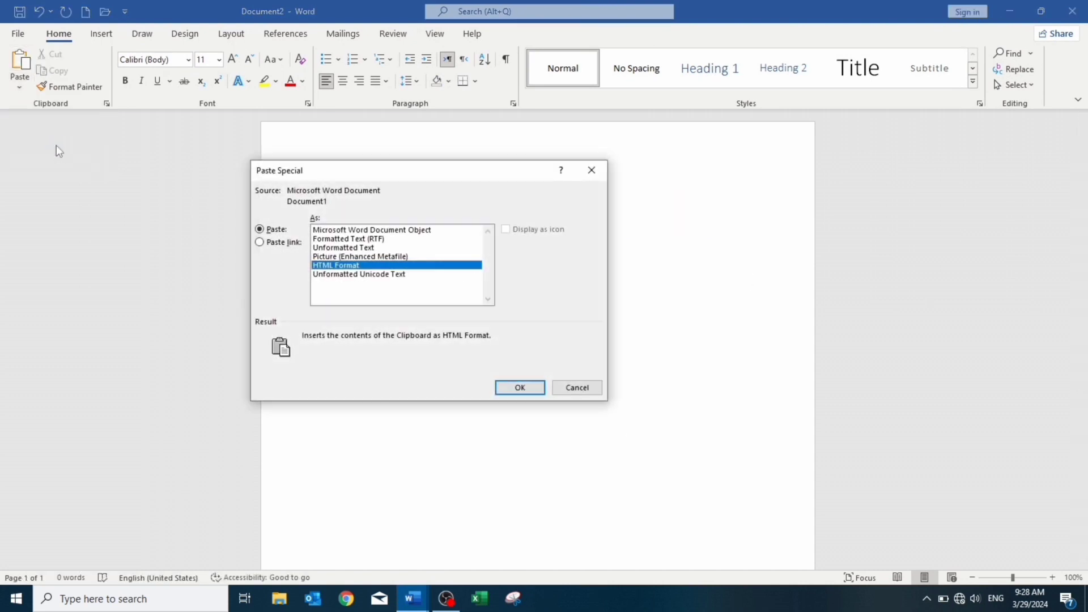
{"action": "left_click", "coordinate": [352, 239]}
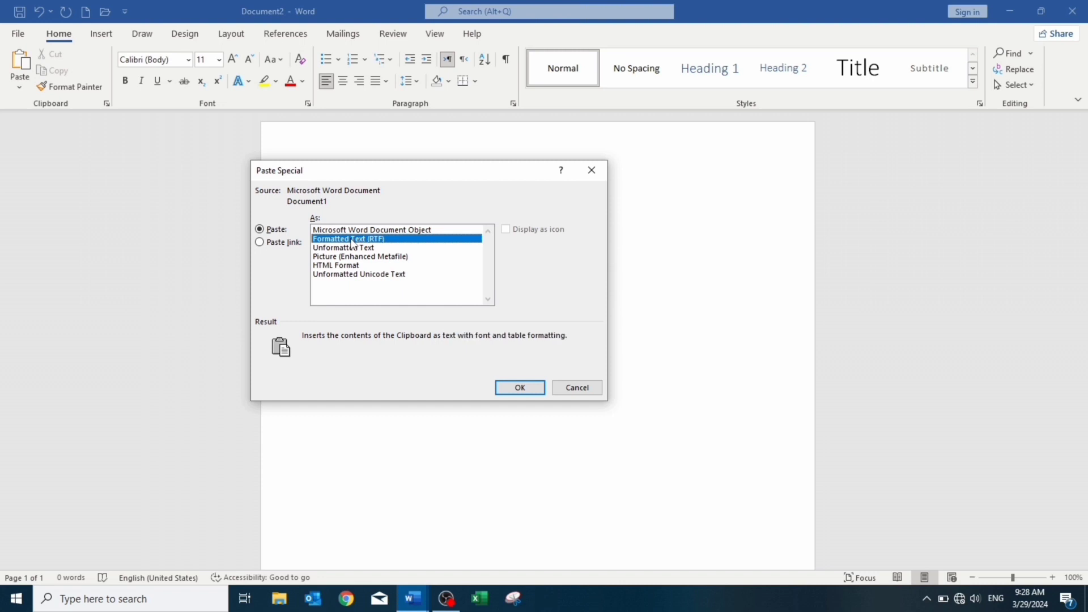
{"action": "left_click", "coordinate": [515, 387]}
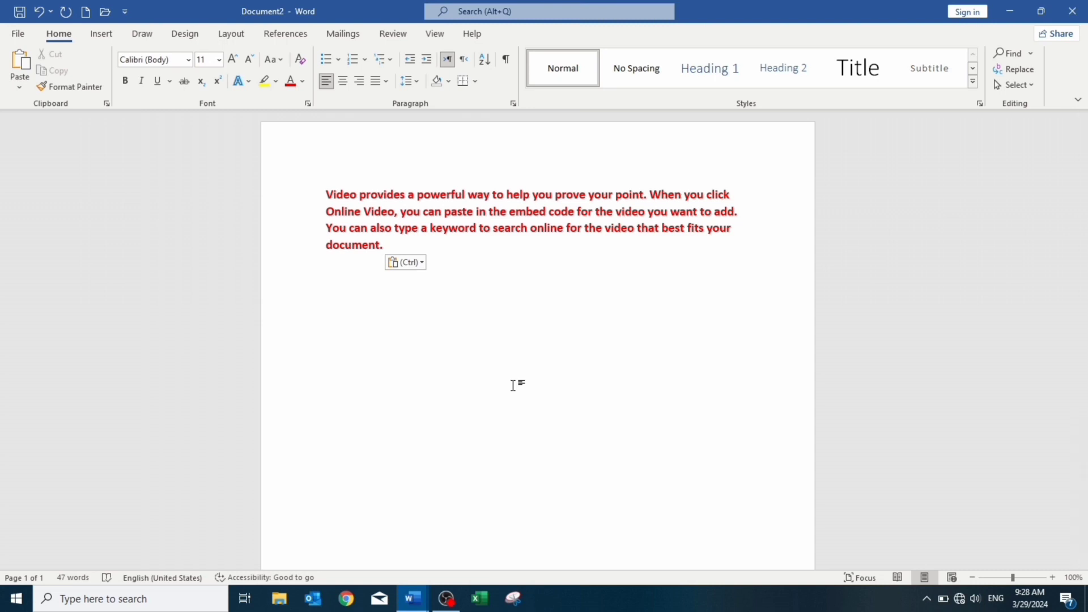
{"action": "key", "text": "ctrl+a"}
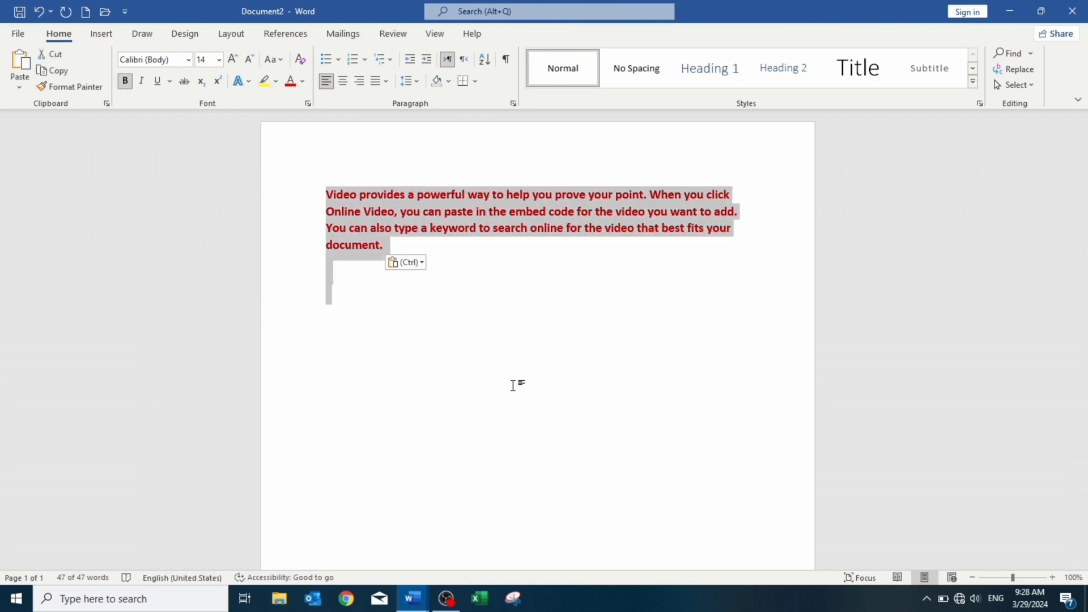
{"action": "key", "text": "Delete"}
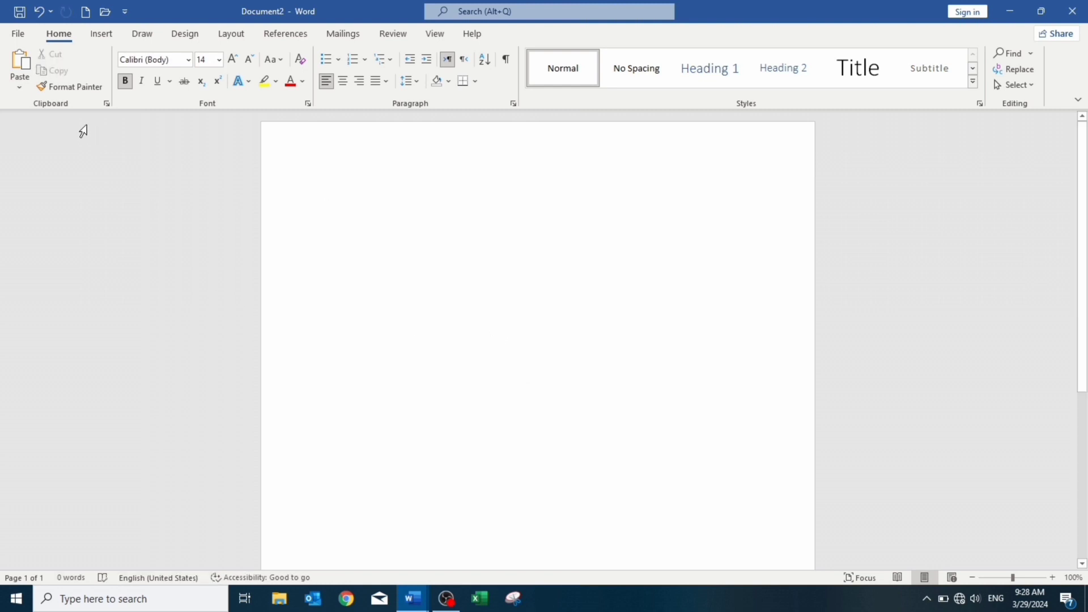
{"action": "left_click", "coordinate": [16, 91]}
{"action": "left_click", "coordinate": [66, 143]}
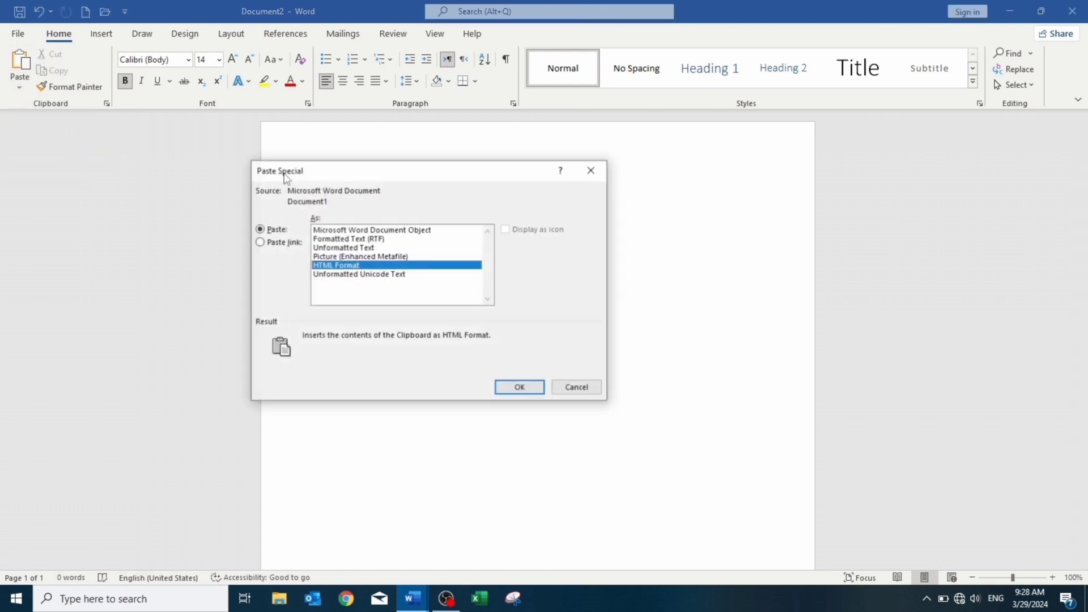
{"action": "left_click", "coordinate": [360, 249]}
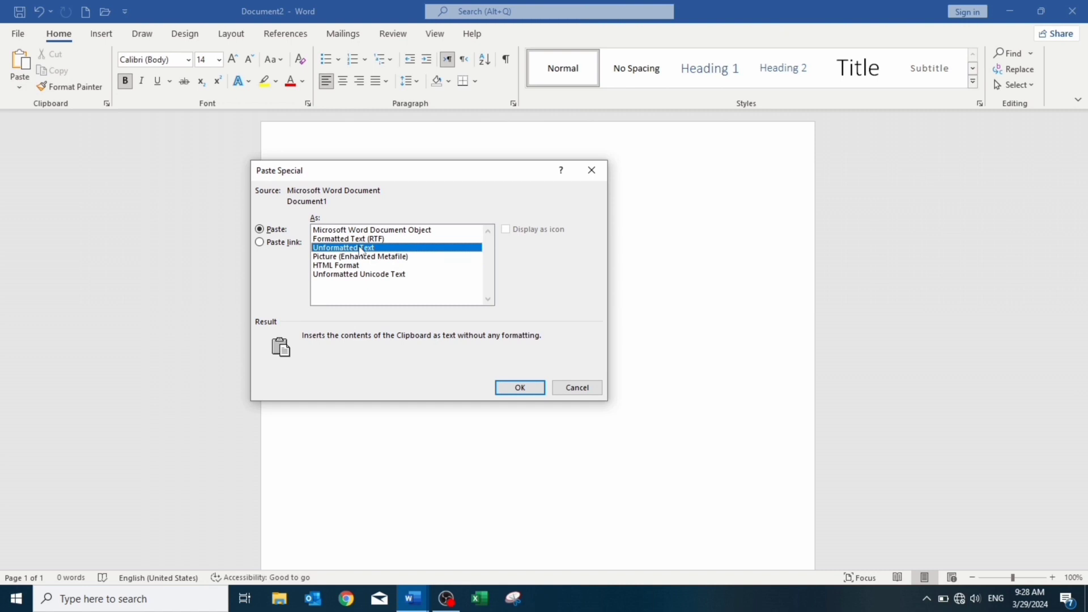
{"action": "left_click", "coordinate": [520, 387]}
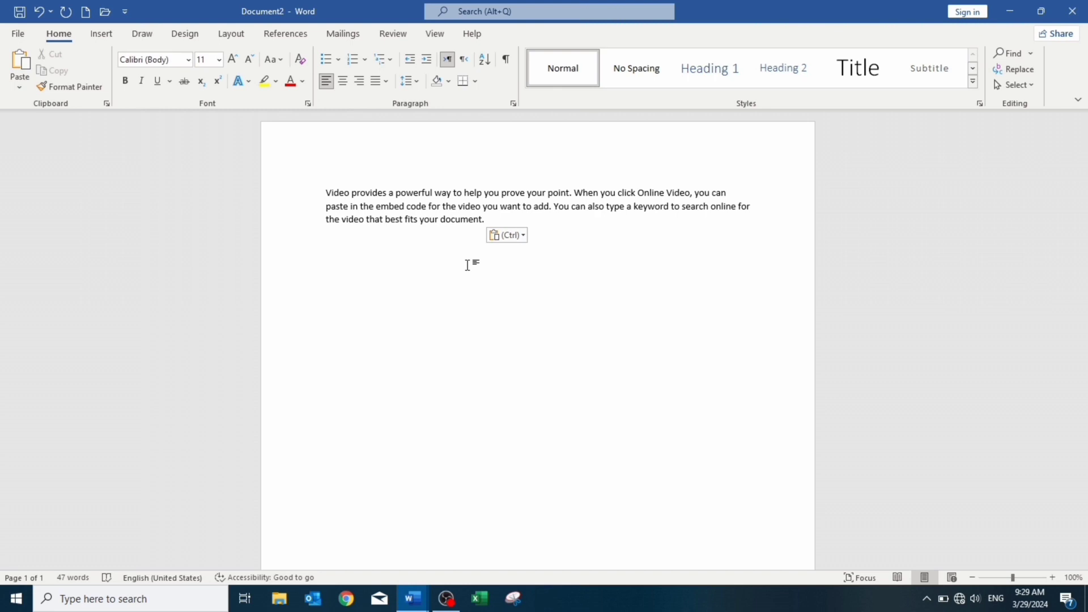
{"action": "left_click_drag", "start_coordinate": [291, 198], "coordinate": [493, 261]}
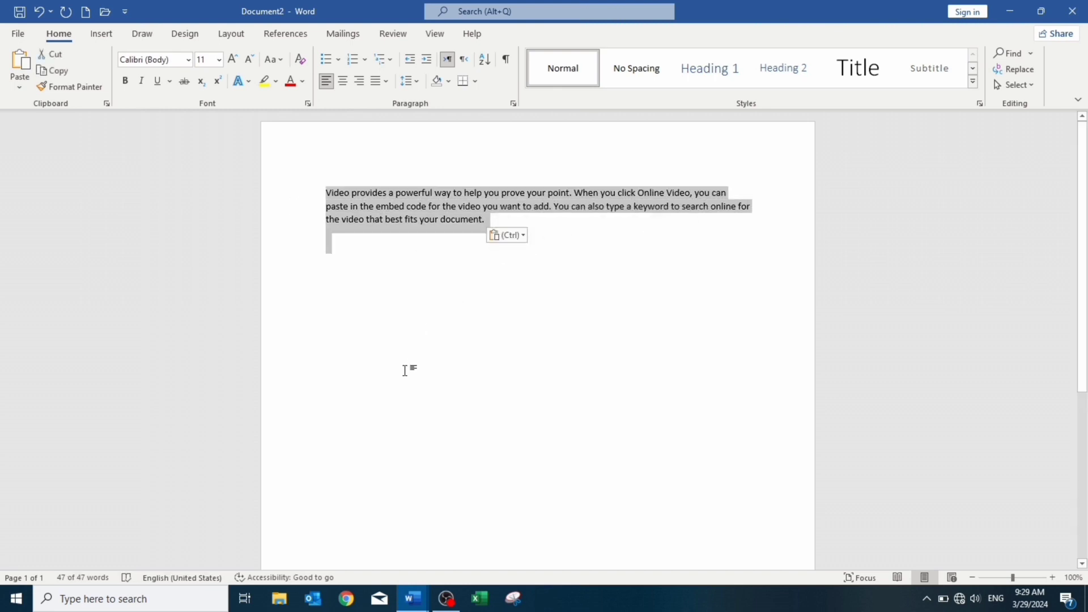
{"action": "key", "text": "Delete"}
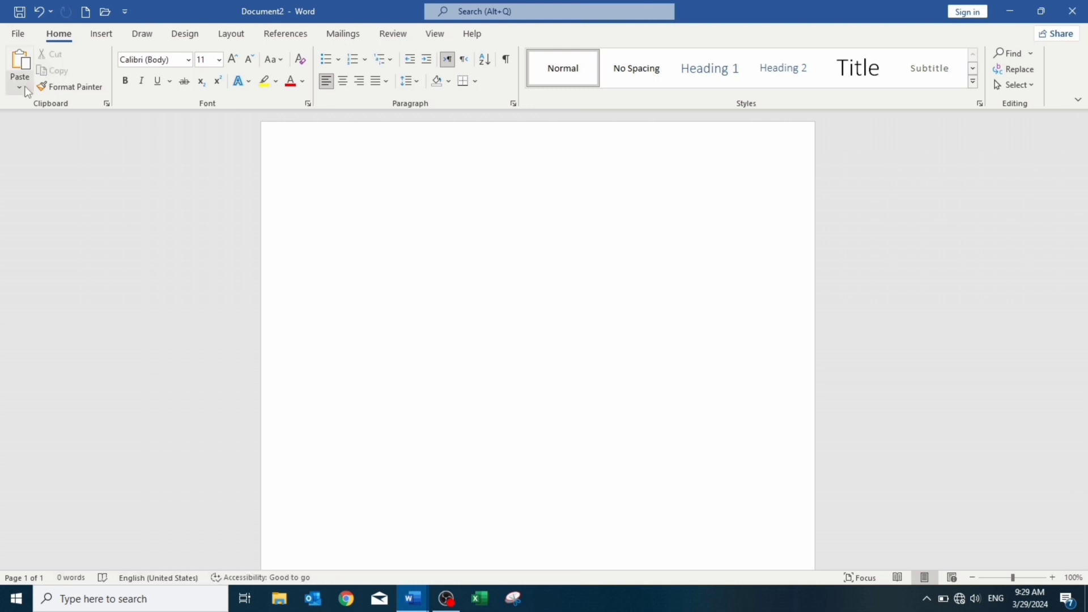
Paste Special the paragraph as a Picture.
{"action": "left_click", "coordinate": [23, 87]}
{"action": "left_click", "coordinate": [60, 148]}
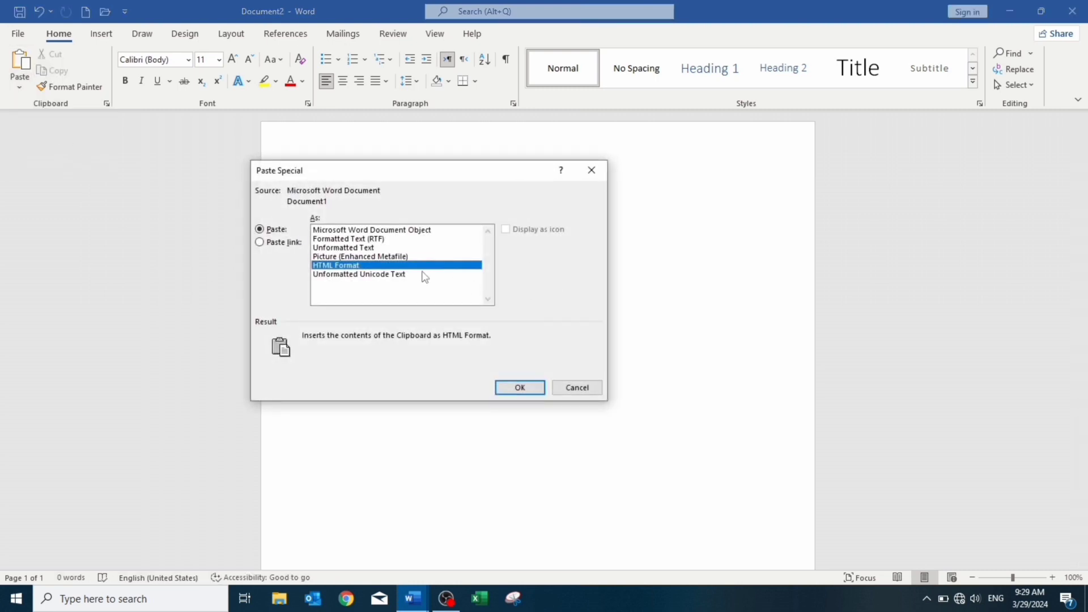
{"action": "left_click", "coordinate": [361, 257]}
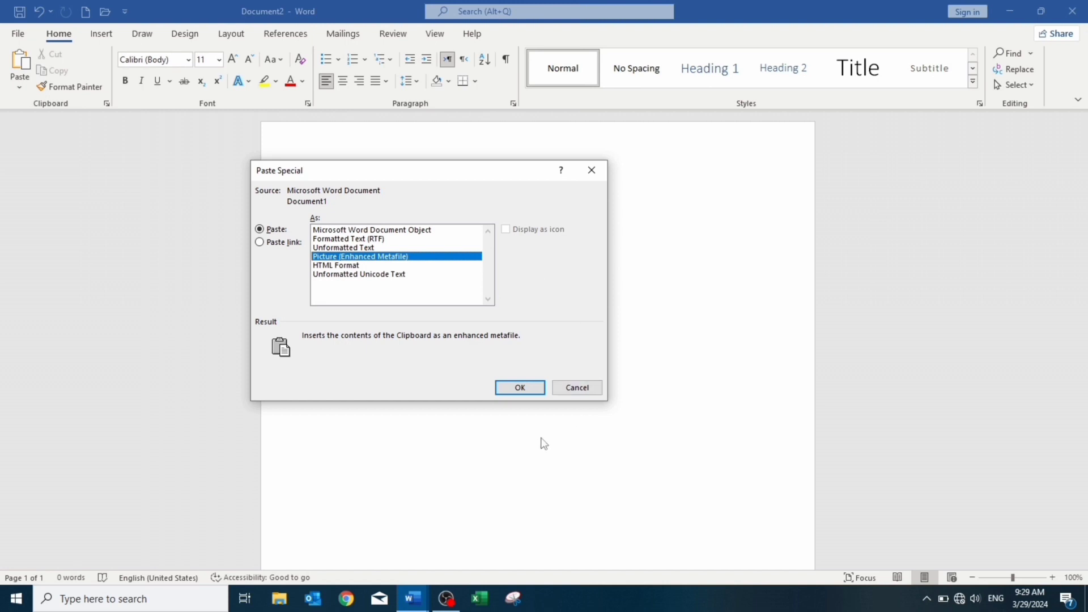
{"action": "left_click", "coordinate": [519, 387]}
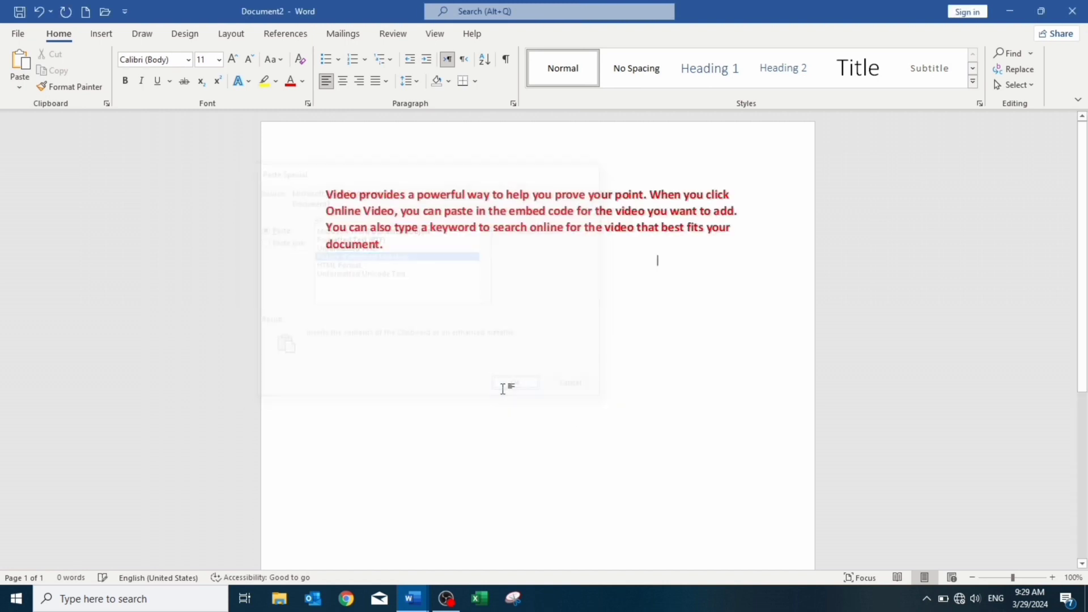
Give the picture the black thick-frame style, then delete it.
{"action": "left_click", "coordinate": [603, 234]}
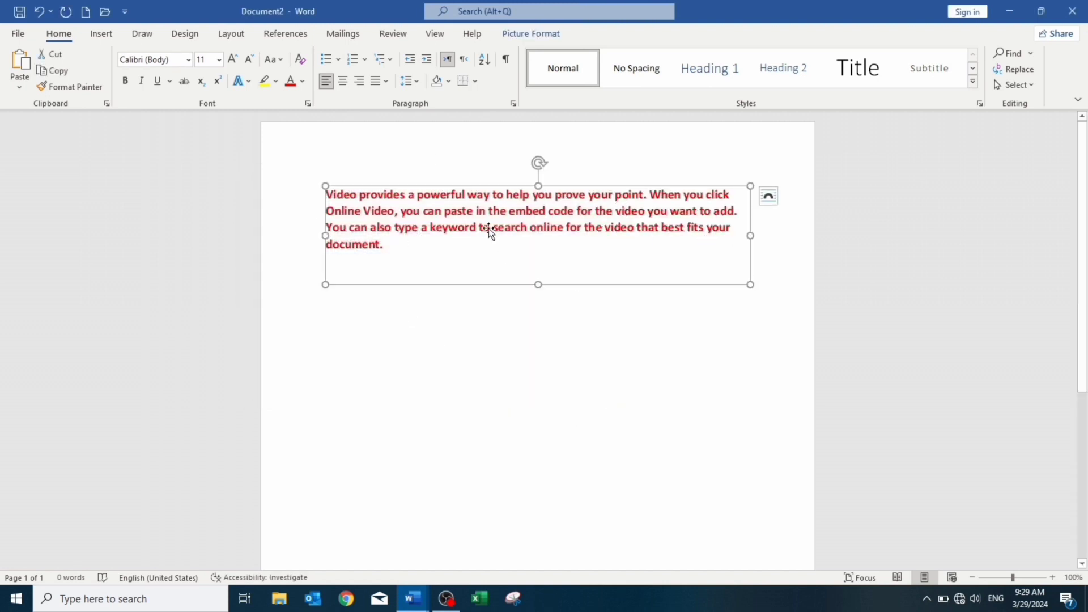
{"action": "left_click", "coordinate": [554, 35]}
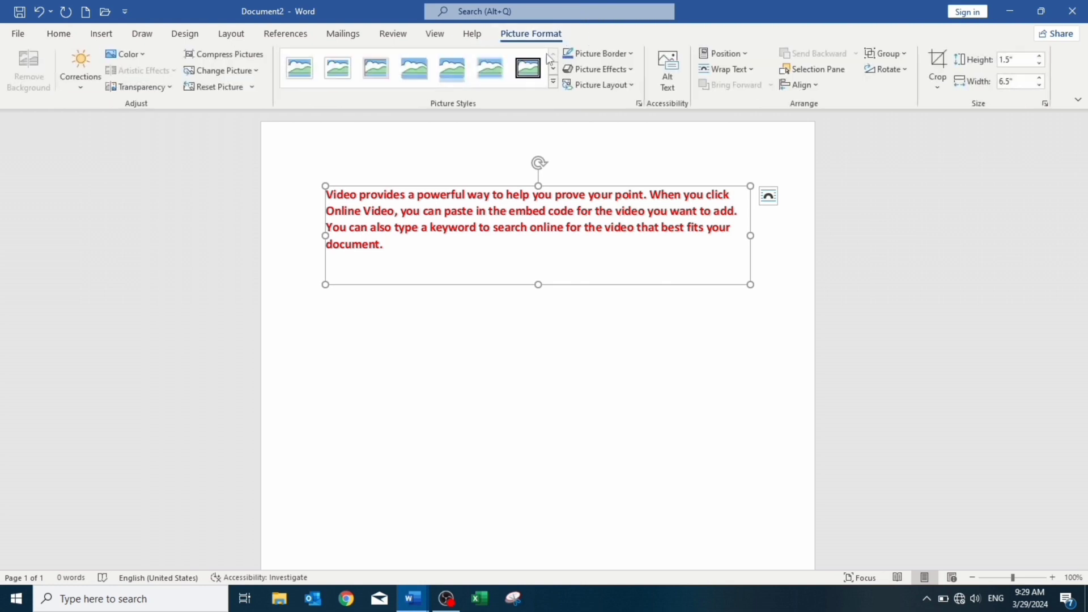
{"action": "left_click", "coordinate": [528, 68]}
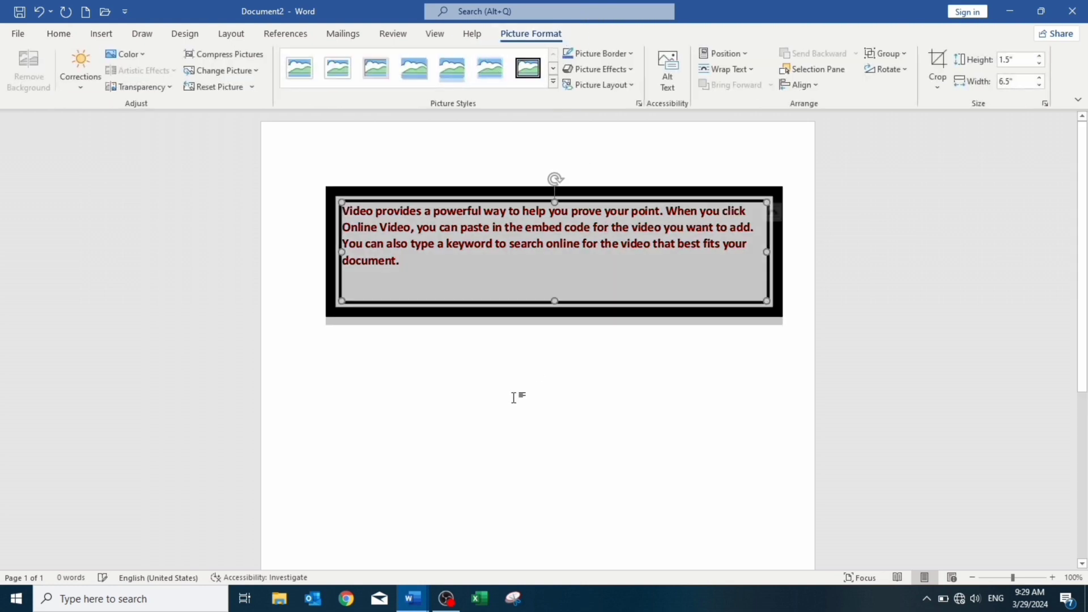
{"action": "left_click", "coordinate": [51, 39]}
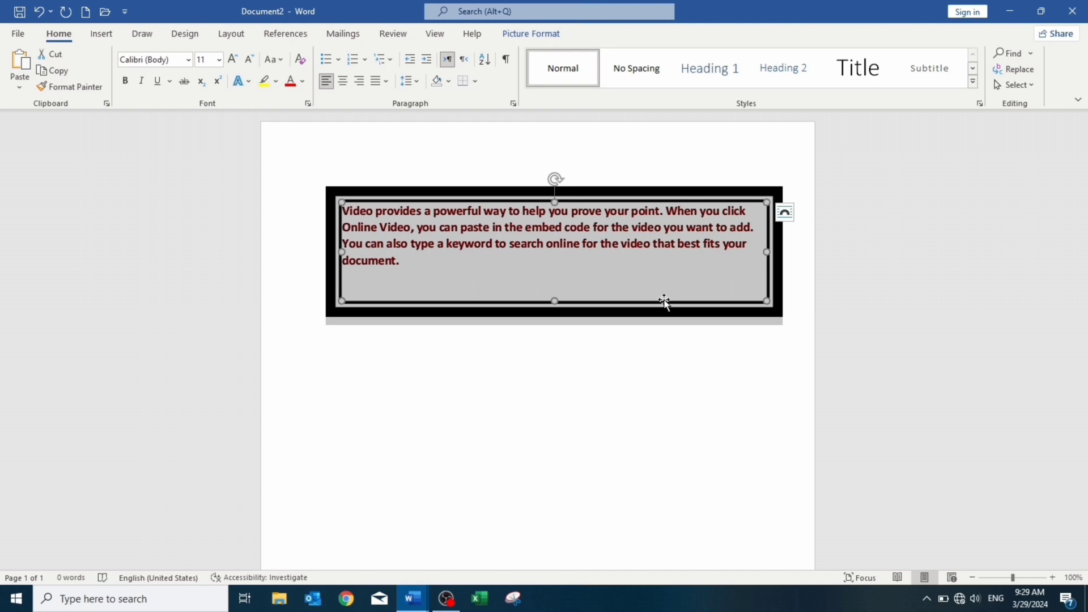
{"action": "key", "text": "Delete"}
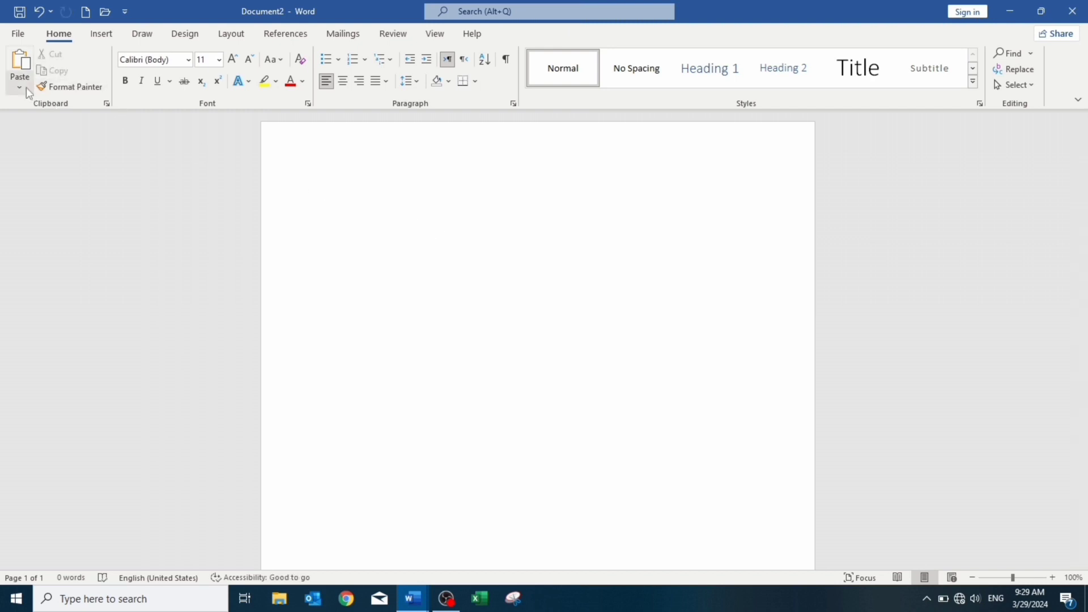
{"action": "left_click", "coordinate": [26, 87]}
{"action": "left_click", "coordinate": [58, 147]}
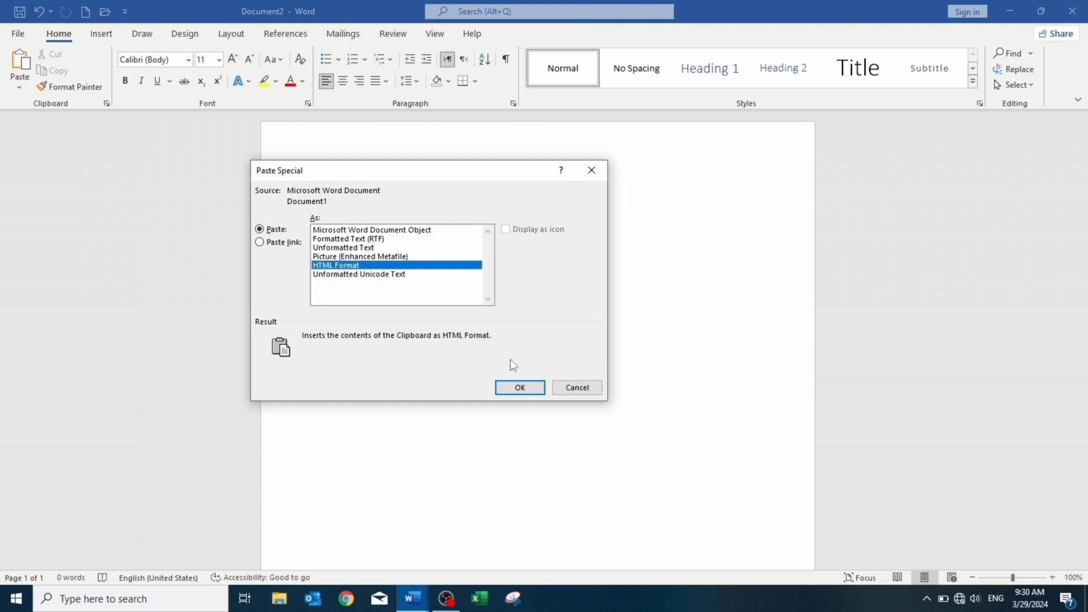
{"action": "left_click", "coordinate": [517, 387]}
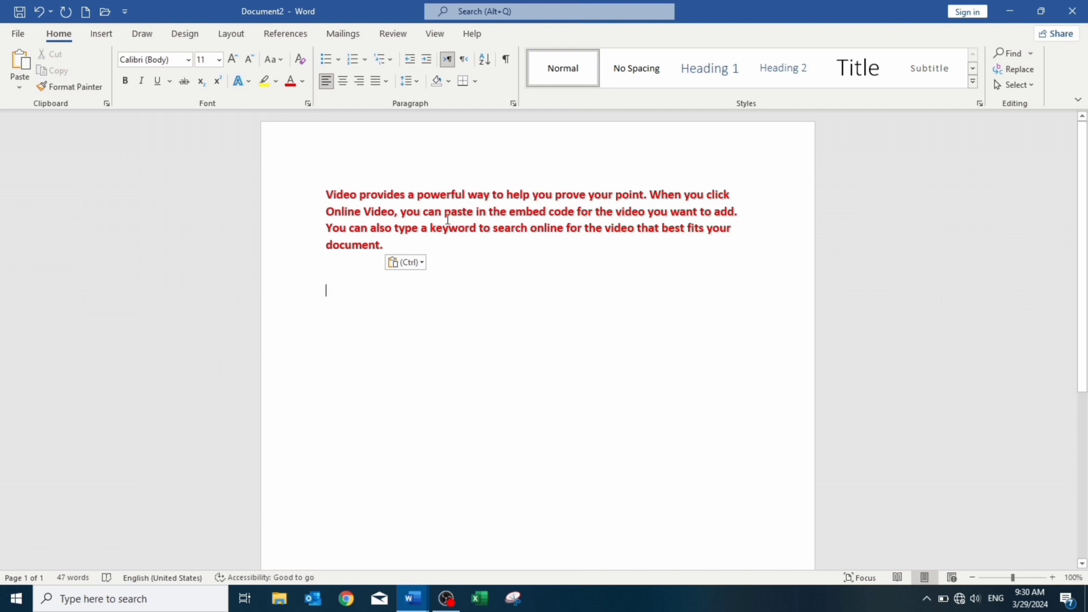
{"action": "left_click_drag", "start_coordinate": [451, 212], "coordinate": [578, 212]}
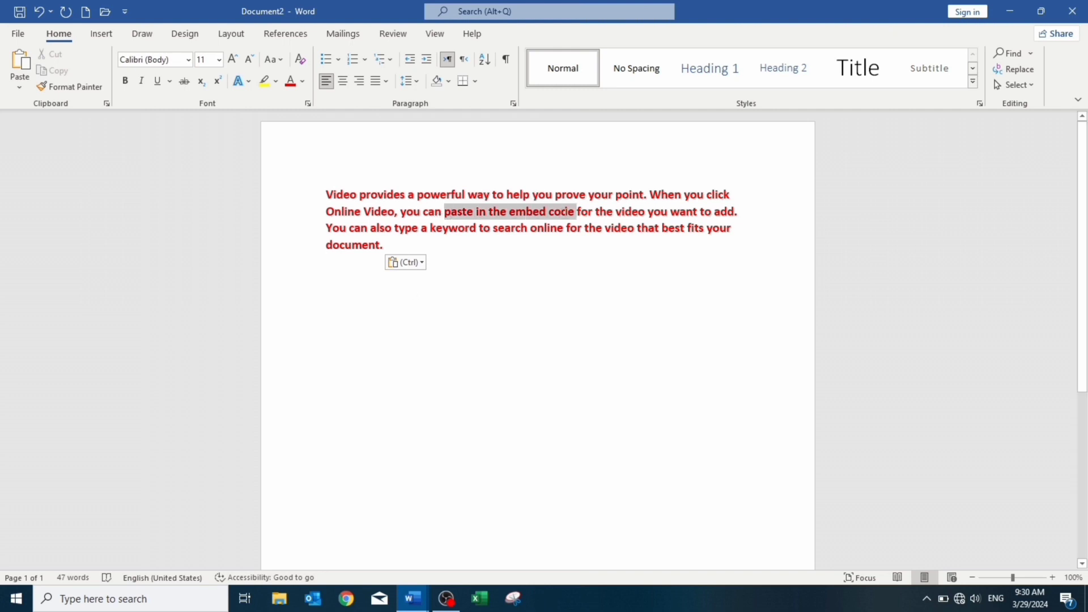
{"action": "left_click", "coordinate": [472, 243]}
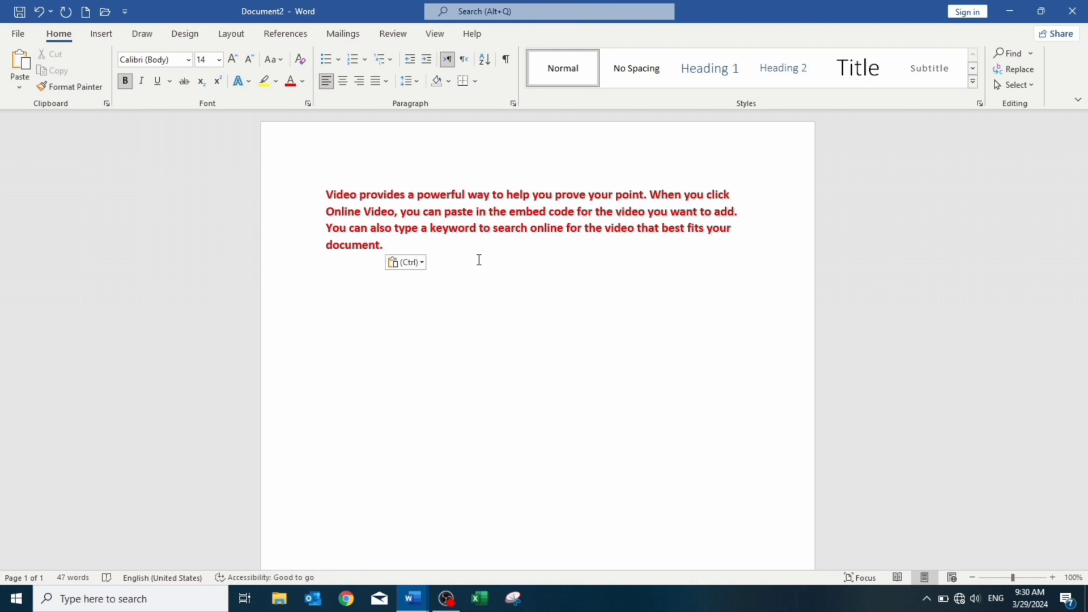
{"action": "key", "text": "ctrl+a"}
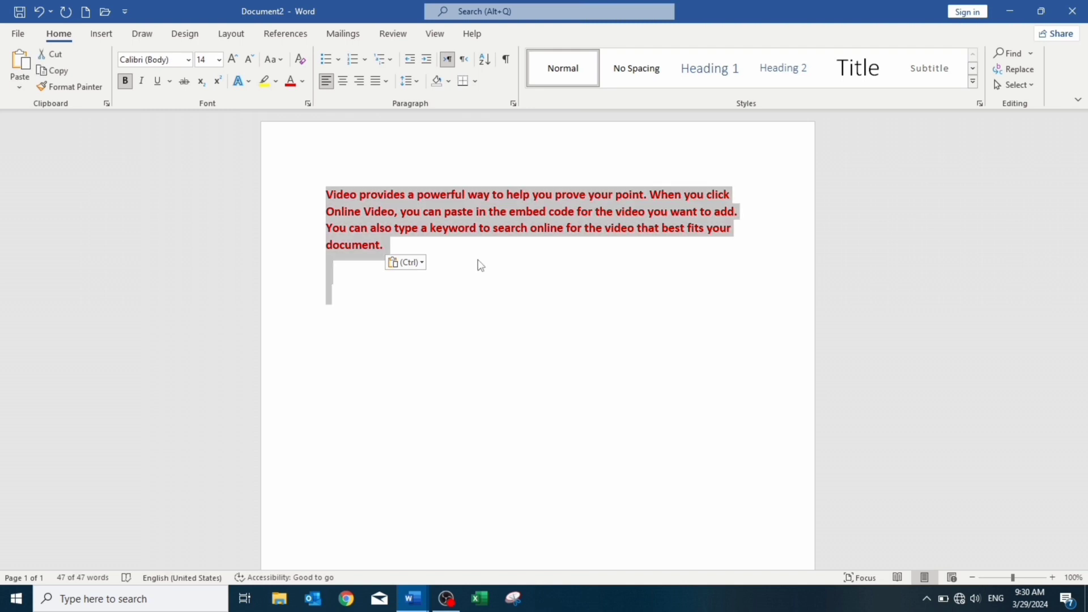
{"action": "key", "text": "Delete"}
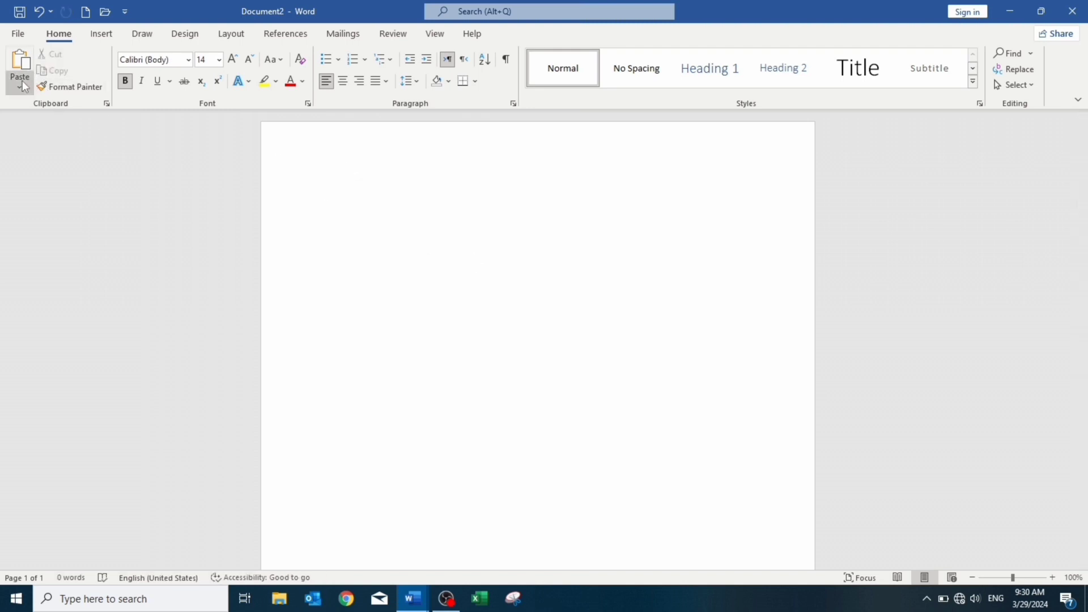
{"action": "left_click", "coordinate": [19, 87]}
{"action": "left_click", "coordinate": [50, 145]}
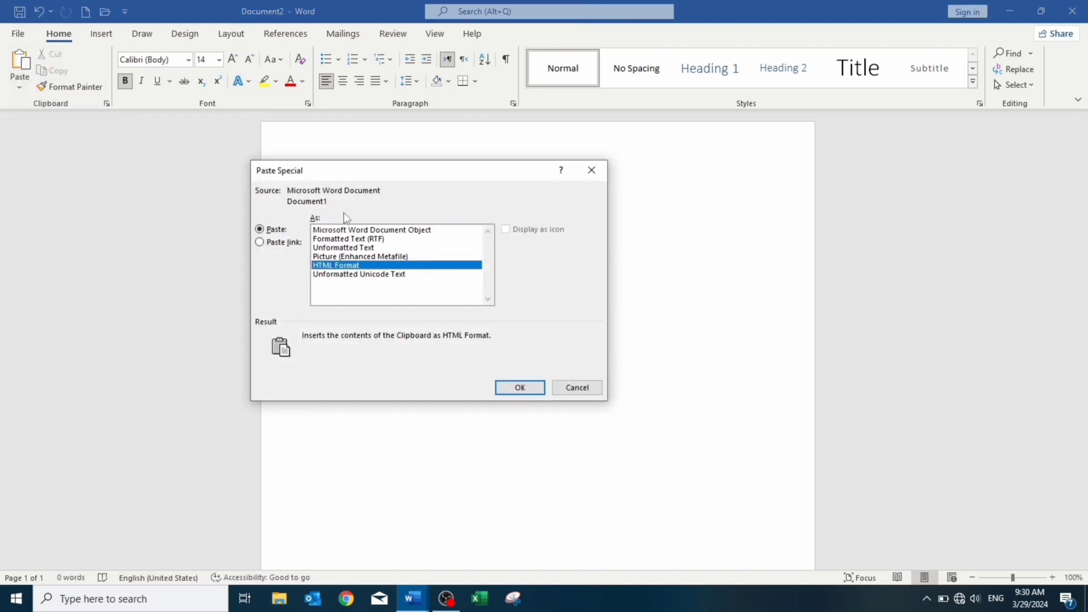
{"action": "left_click", "coordinate": [357, 276]}
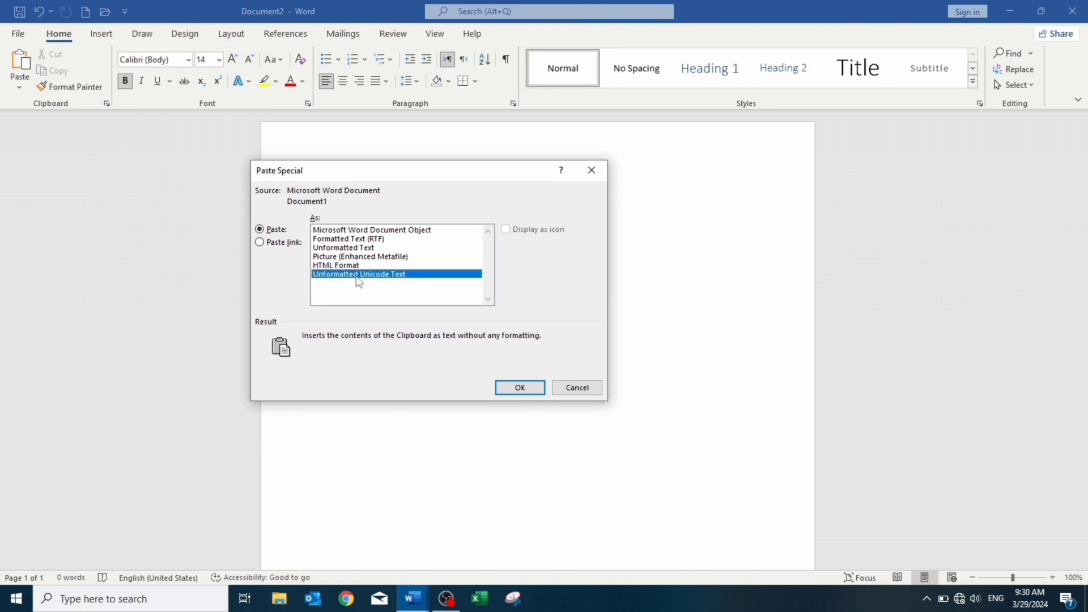
{"action": "left_click", "coordinate": [521, 387]}
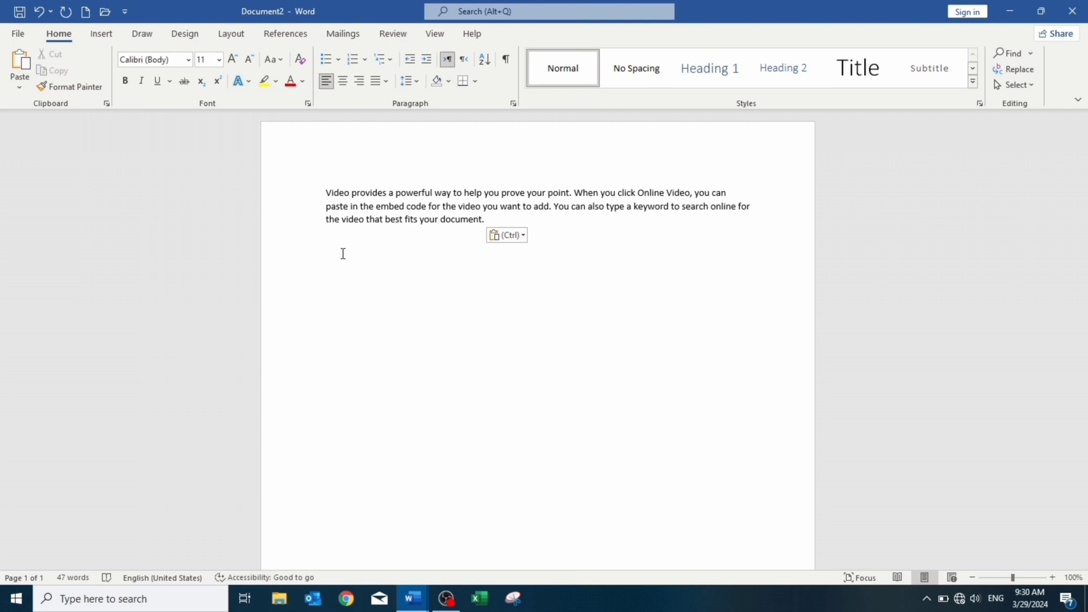
{"action": "key", "text": "ctrl+a"}
{"action": "key", "text": "Delete"}
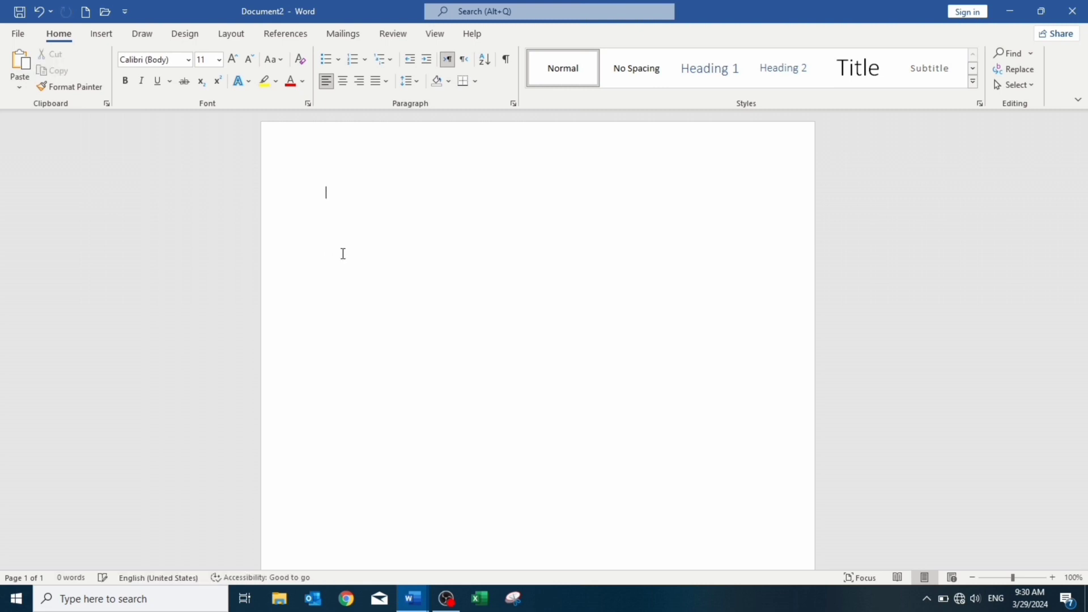
Paste Special the paragraph as Formatted Text (RTF) with Paste link enabled.
{"action": "left_click", "coordinate": [19, 86]}
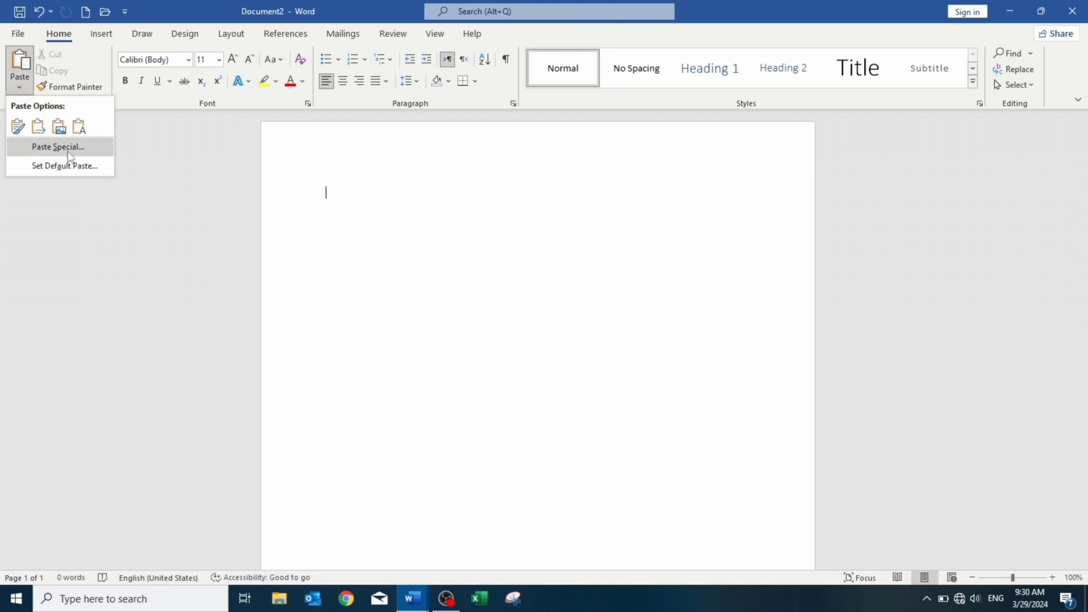
{"action": "left_click", "coordinate": [60, 146]}
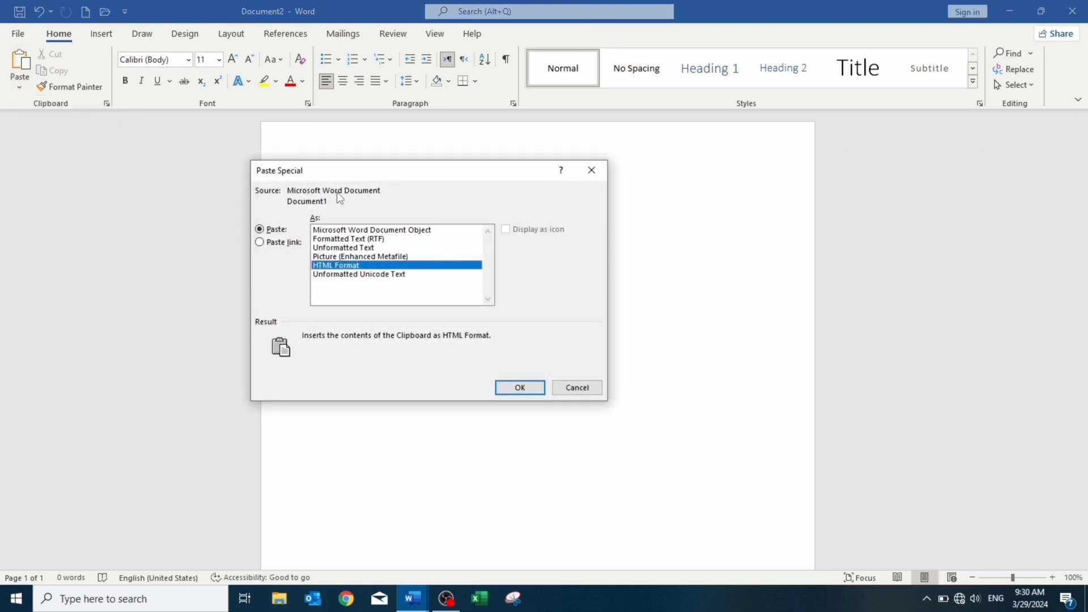
{"action": "left_click", "coordinate": [365, 239]}
{"action": "left_click", "coordinate": [259, 242]}
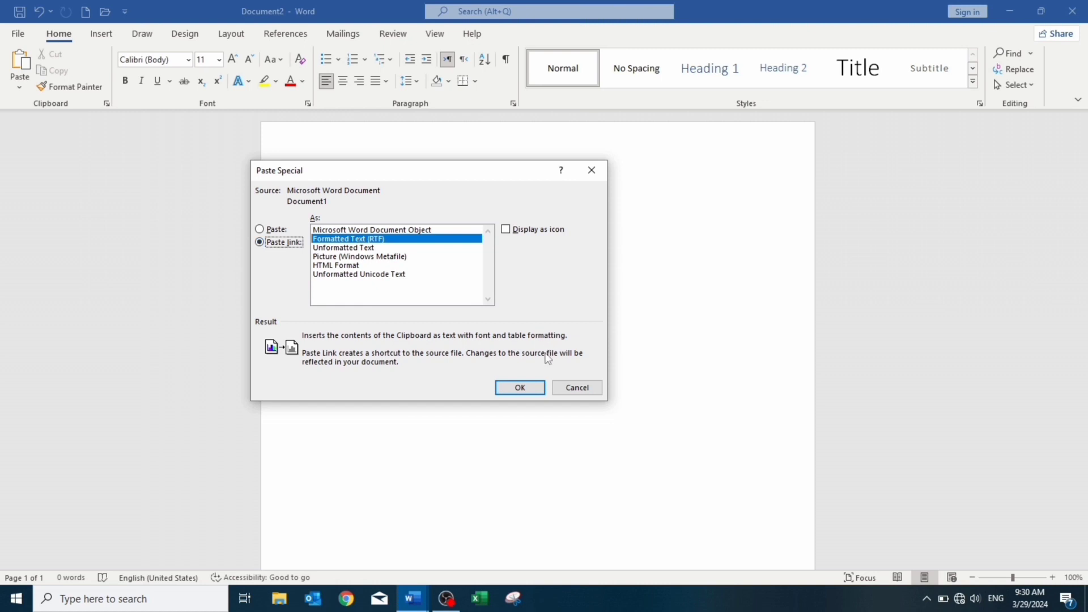
{"action": "left_click", "coordinate": [519, 388]}
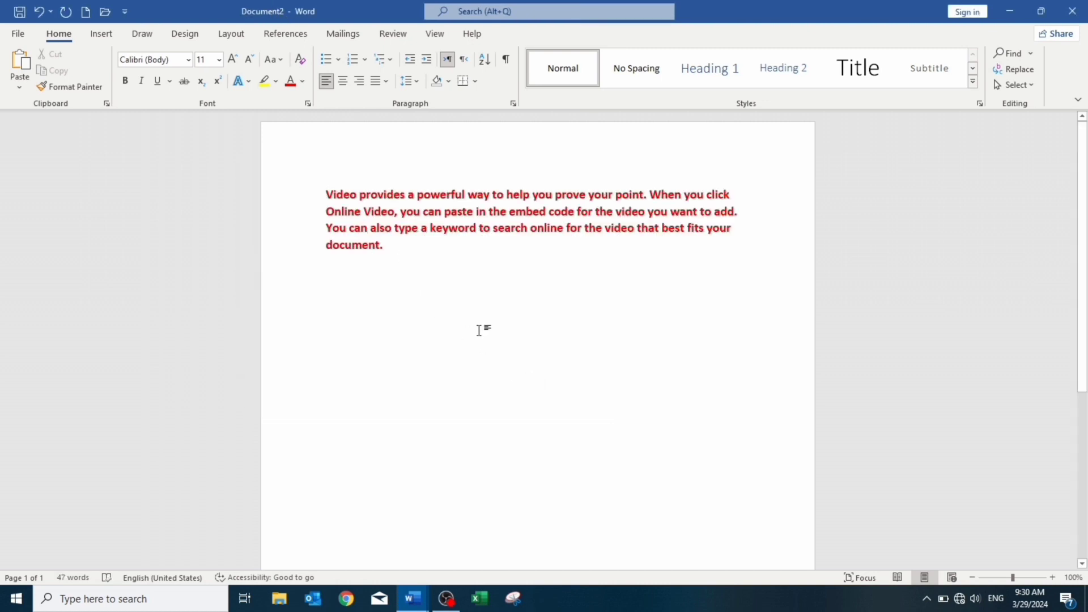
In Document1, type kkk before the word Video.
{"action": "left_click", "coordinate": [378, 561]}
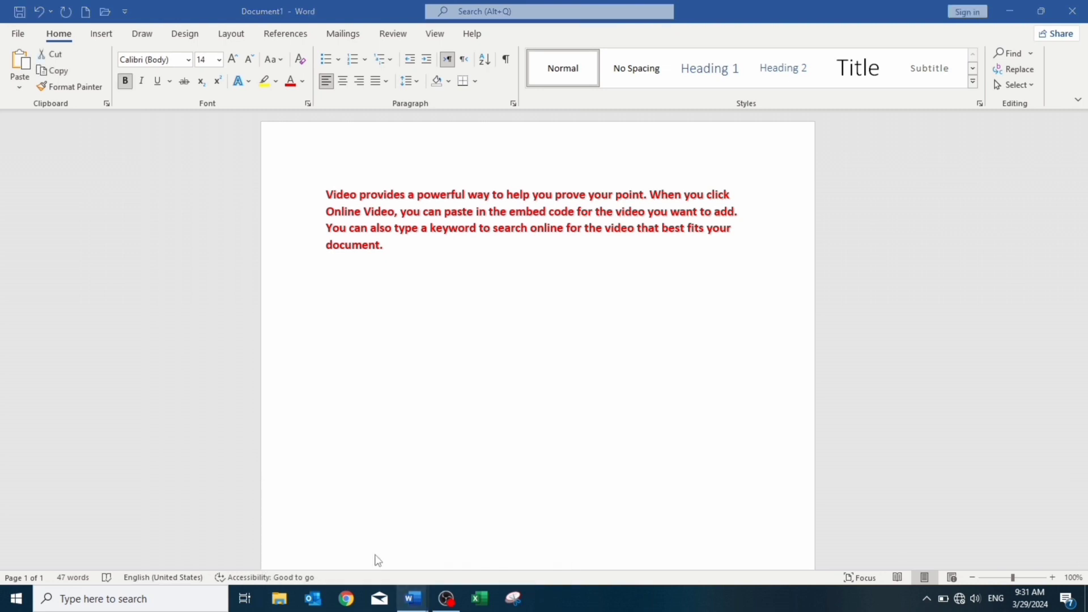
{"action": "left_click", "coordinate": [348, 293]}
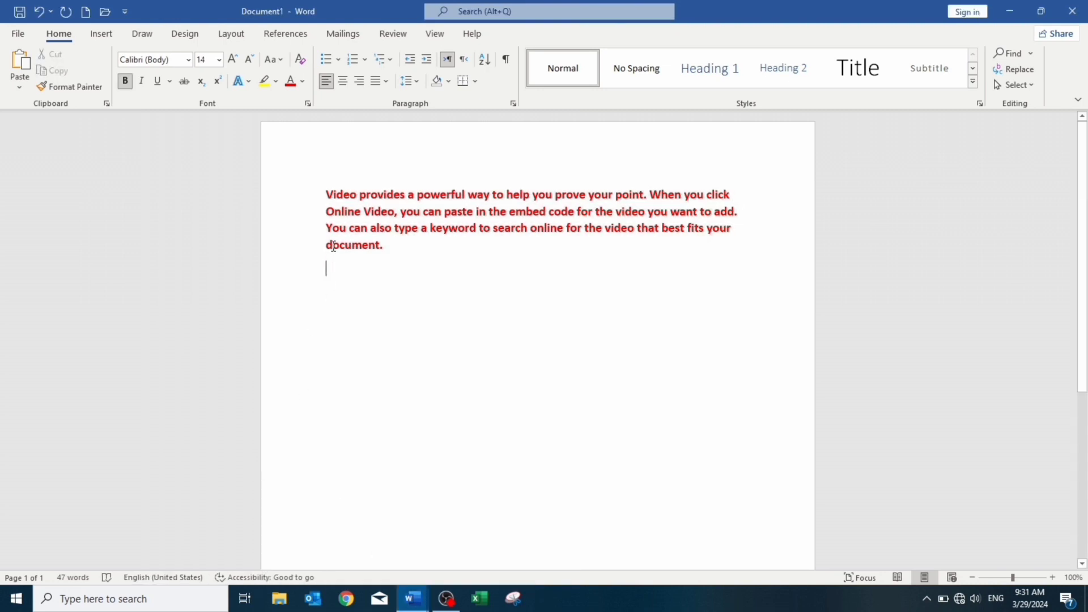
{"action": "left_click", "coordinate": [325, 195]}
{"action": "type", "text": "k"}
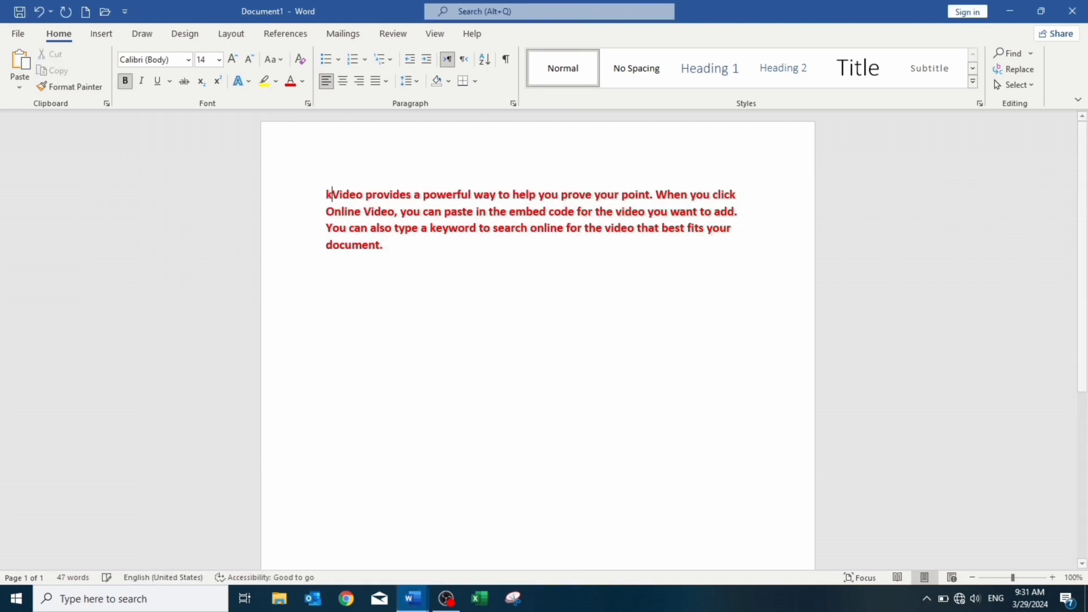
{"action": "type", "text": "kk"}
Highlight the word 'provides' in yellow, then return to Document2.
{"action": "left_click_drag", "start_coordinate": [378, 194], "coordinate": [423, 195]}
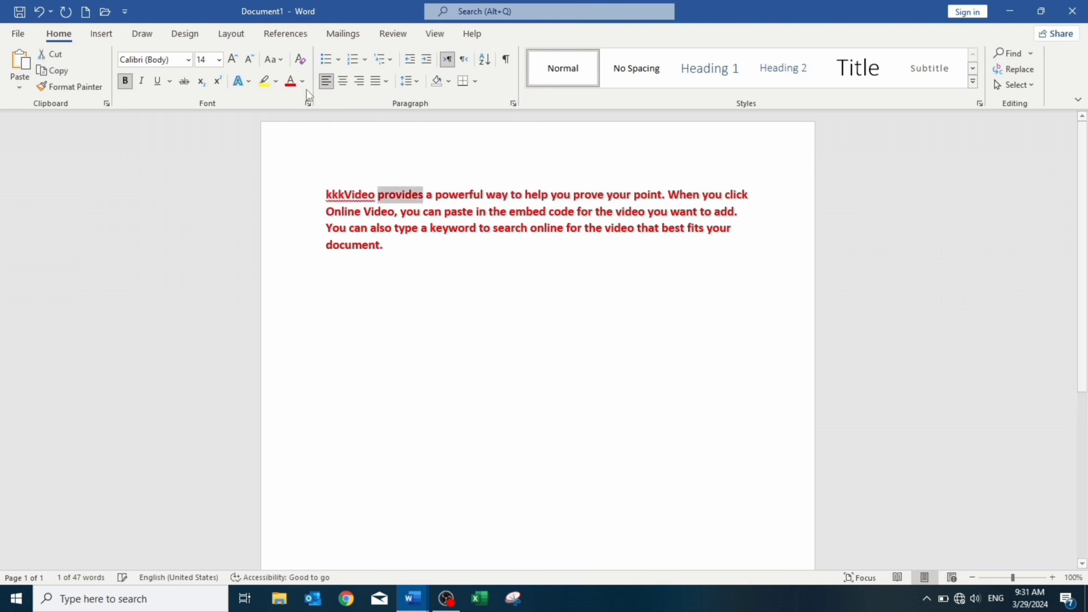
{"action": "left_click", "coordinate": [264, 81]}
{"action": "left_click", "coordinate": [425, 266]}
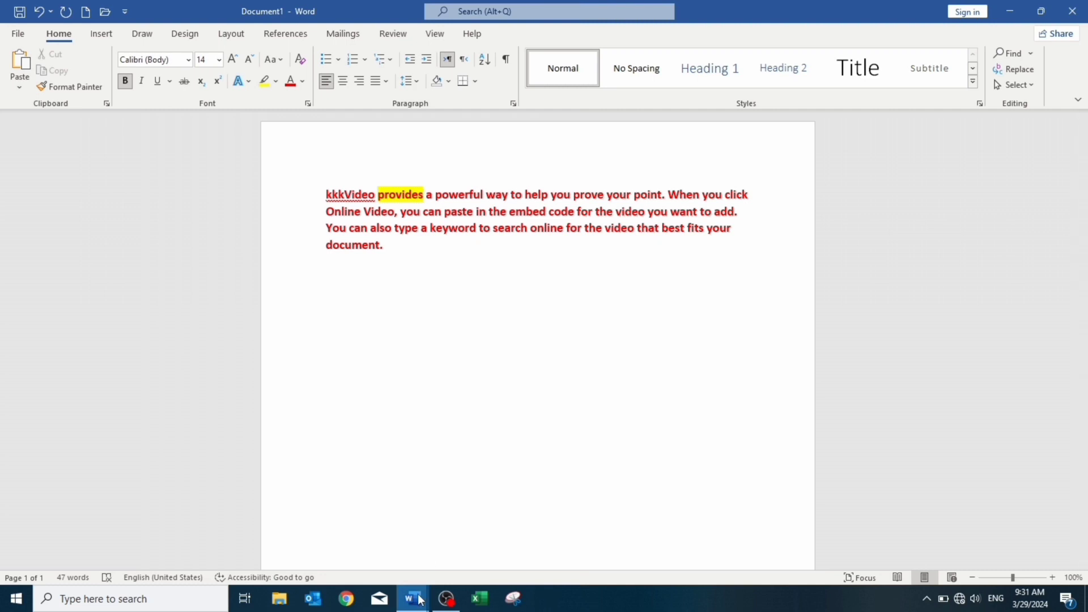
{"action": "mouse_move", "coordinate": [413, 598]}
{"action": "left_click", "coordinate": [454, 540]}
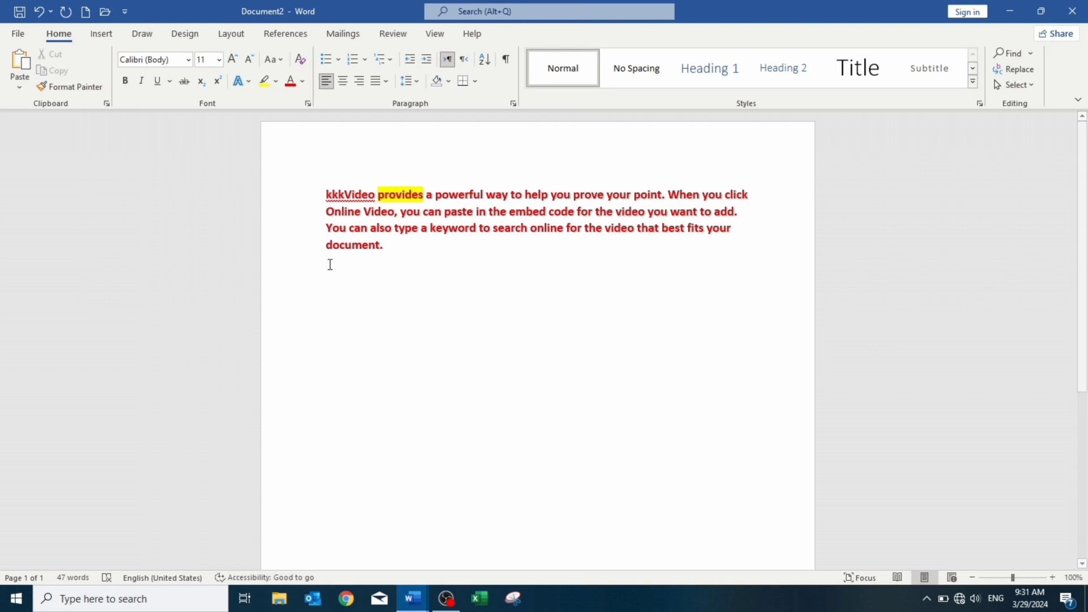
Cut the linked paragraph, add two blank lines at the top, and paste it back.
{"action": "key", "text": "ctrl+a"}
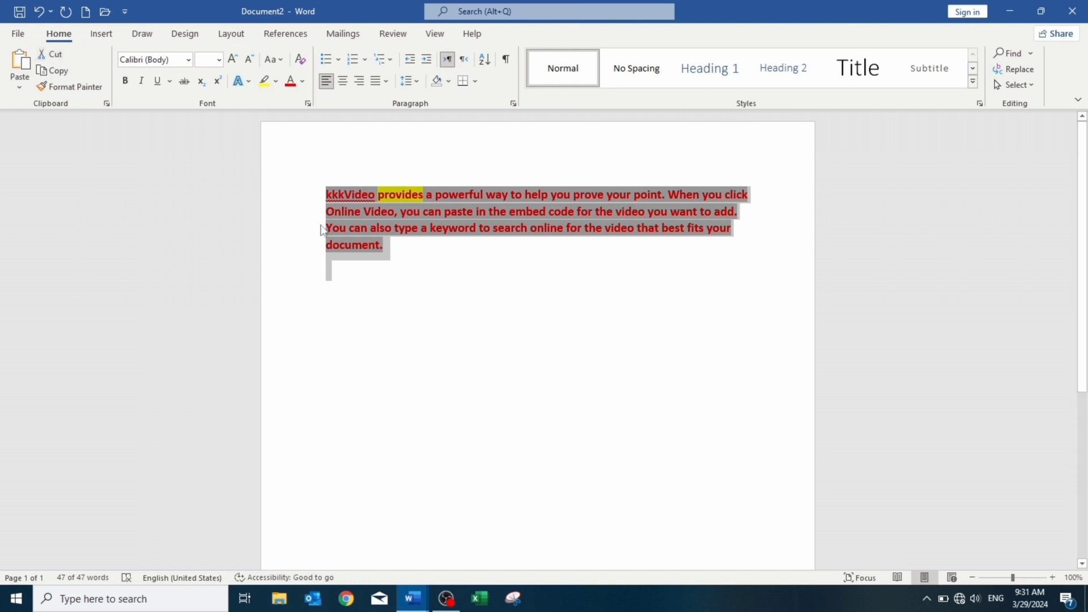
{"action": "left_click", "coordinate": [49, 60]}
{"action": "key", "text": "Return"}
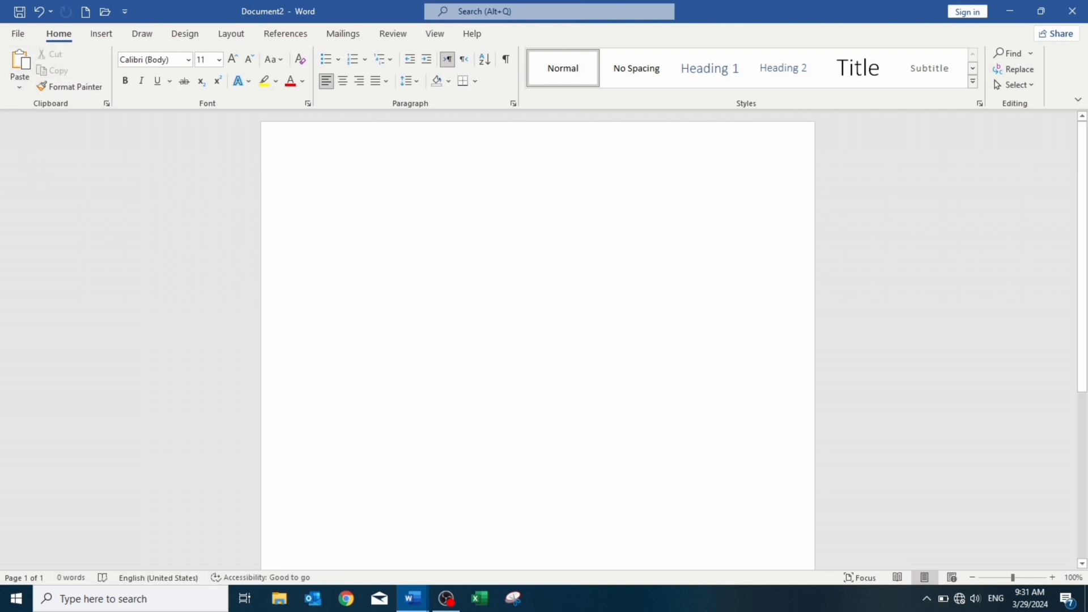
{"action": "key", "text": "Return"}
{"action": "key", "text": "Return"}
{"action": "key", "text": "Return"}
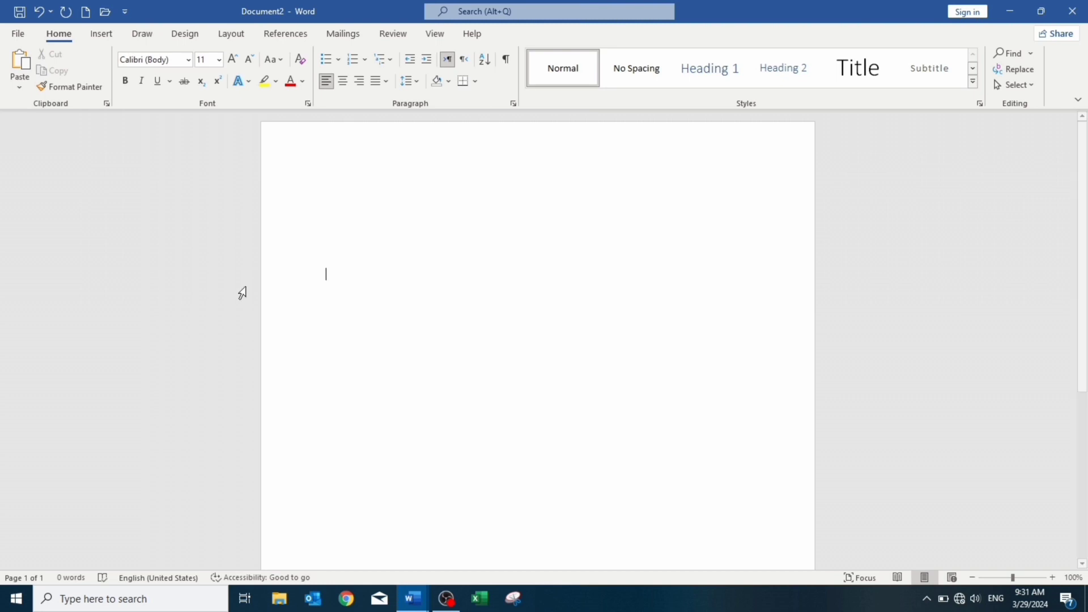
{"action": "left_click", "coordinate": [20, 62]}
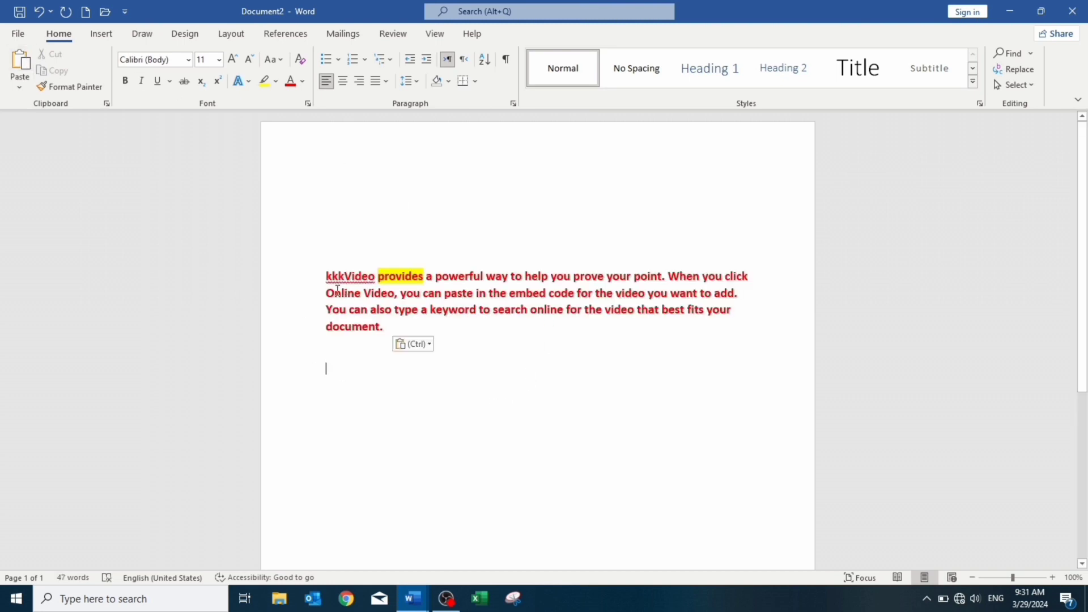
Copy the paragraph, paste a second copy, and start a new line after the first.
{"action": "left_click_drag", "start_coordinate": [310, 278], "coordinate": [484, 370]}
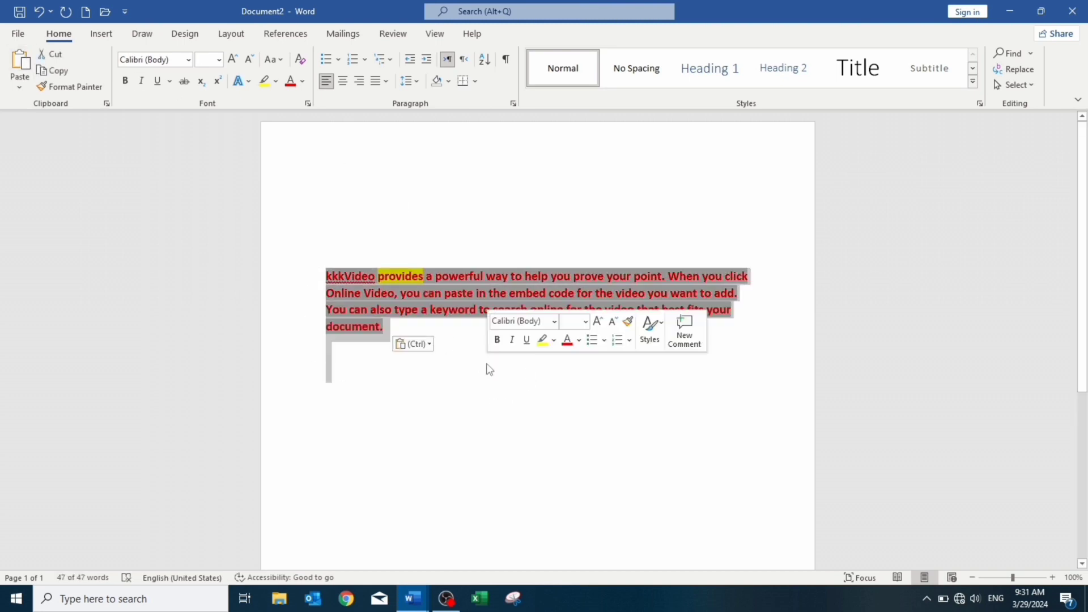
{"action": "left_click", "coordinate": [47, 72]}
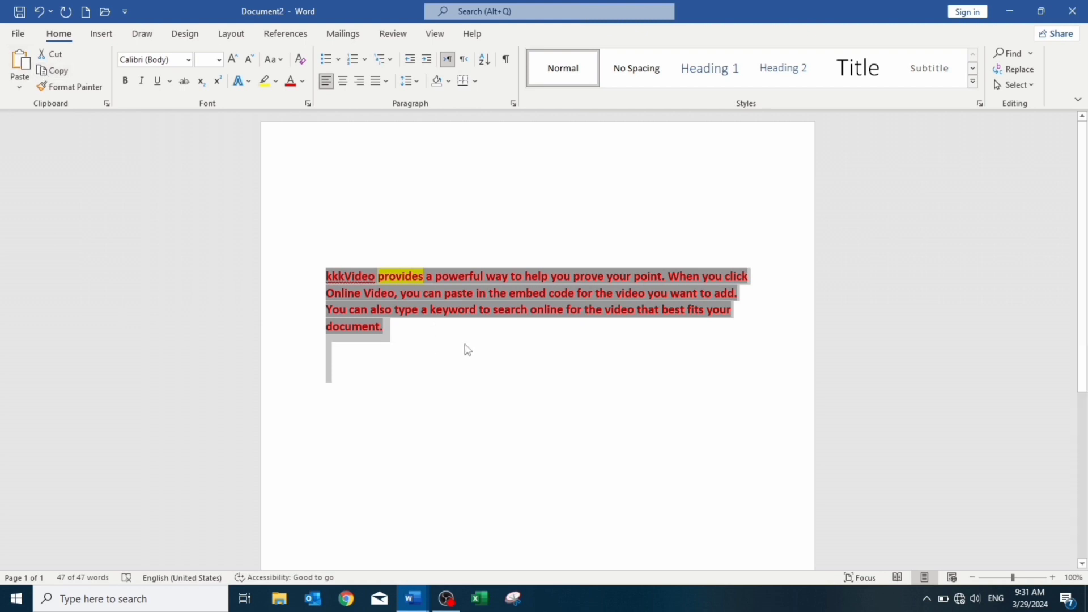
{"action": "left_click", "coordinate": [394, 336]}
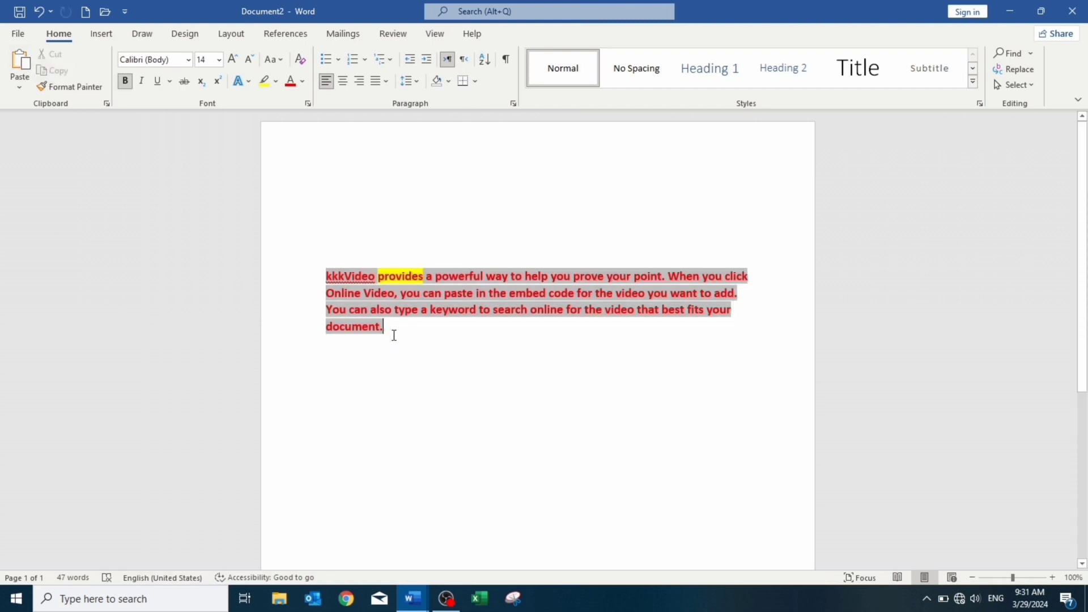
{"action": "key", "text": "ctrl+z"}
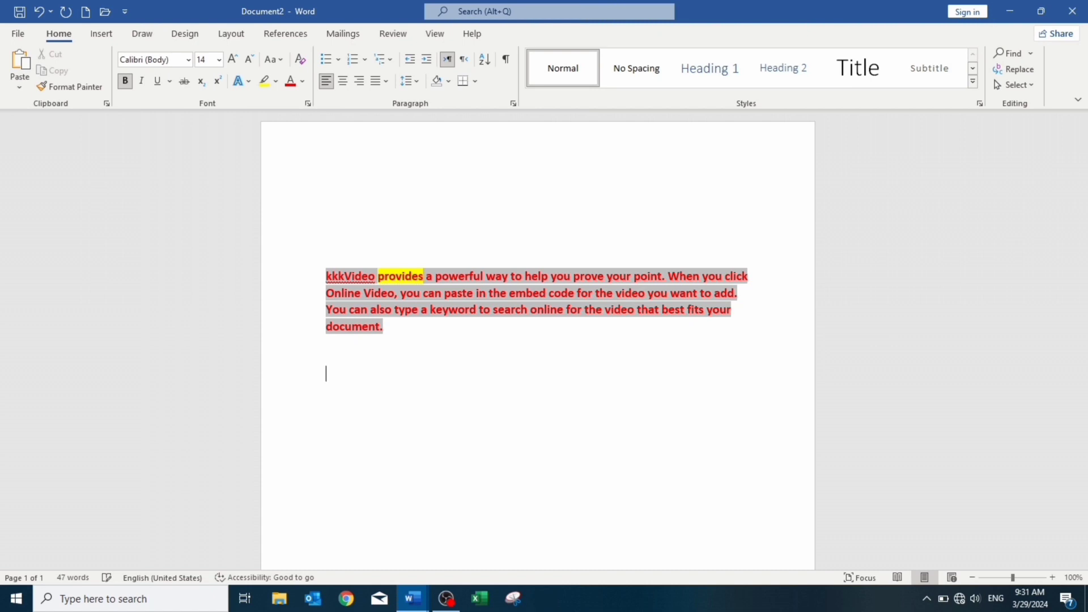
{"action": "left_click", "coordinate": [20, 62]}
{"action": "triple_click", "coordinate": [306, 261]}
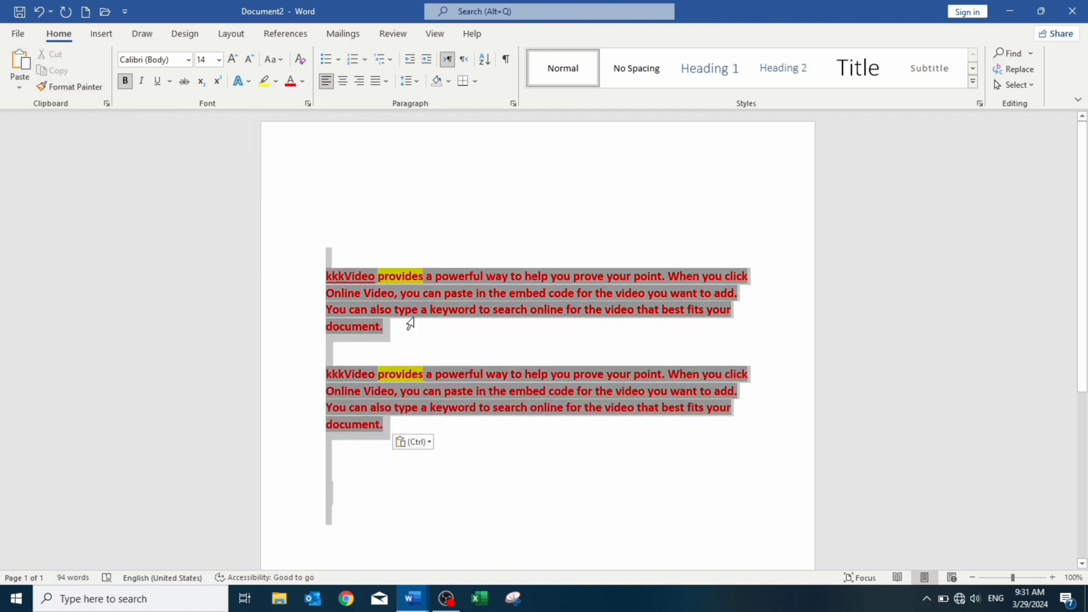
{"action": "left_click", "coordinate": [408, 323]}
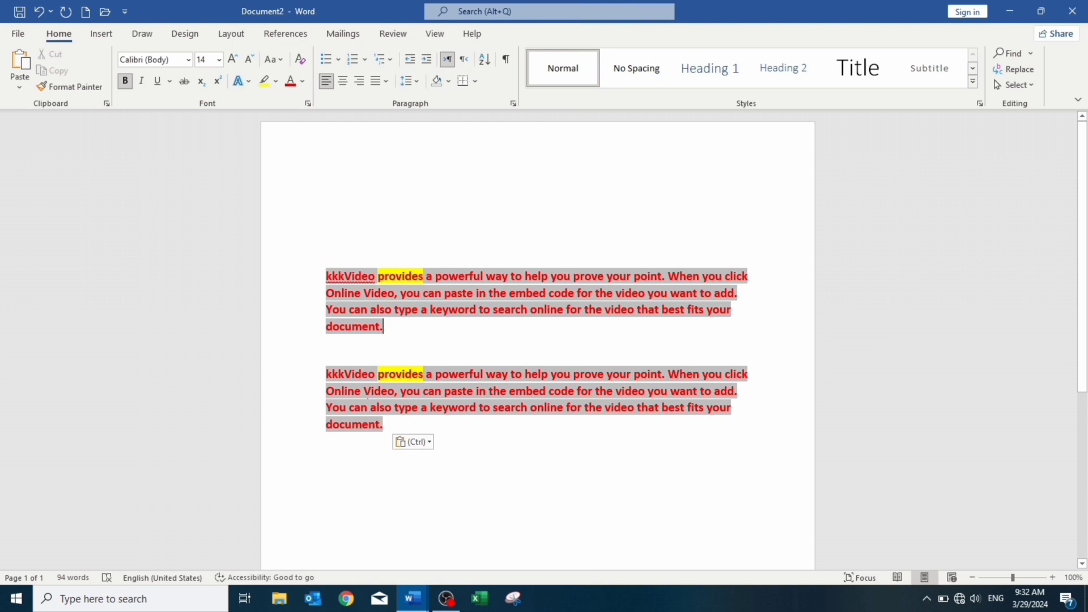
{"action": "key", "text": "Return"}
Generate a =rand(1) paragraph and Format Painter the first paragraph's red bold highlight onto its start.
{"action": "type", "text": "=rand("}
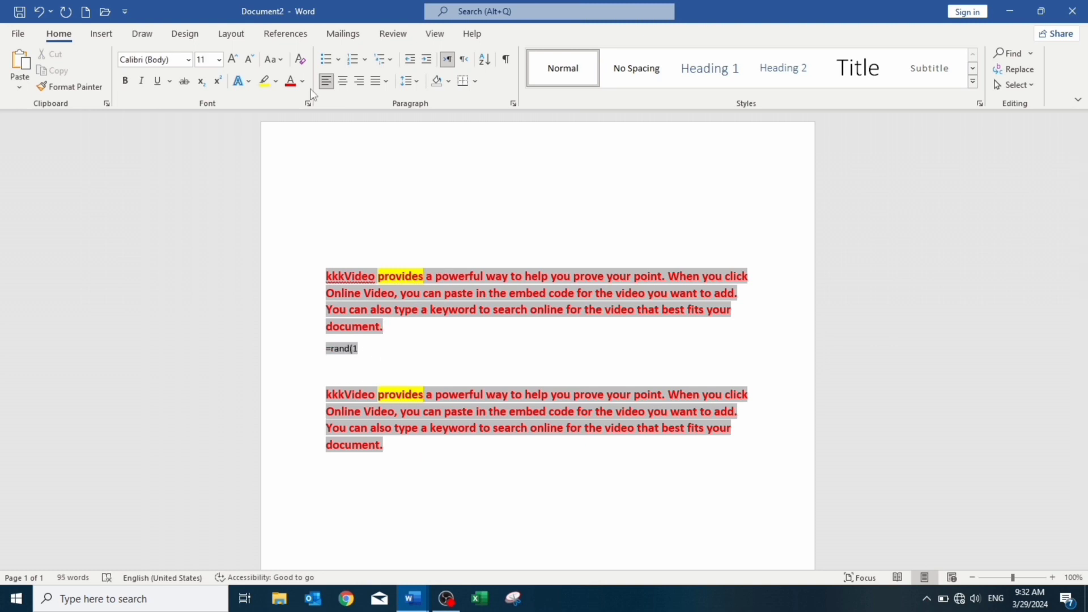
{"action": "type", "text": "1)"}
{"action": "key", "text": "Return"}
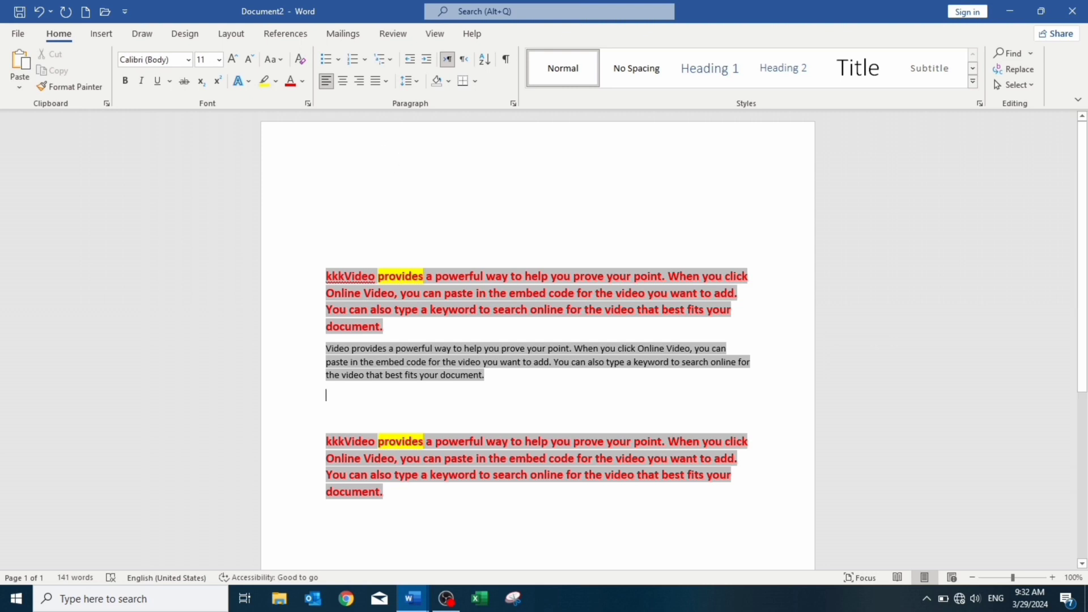
{"action": "left_click", "coordinate": [396, 276]}
{"action": "left_click", "coordinate": [72, 88]}
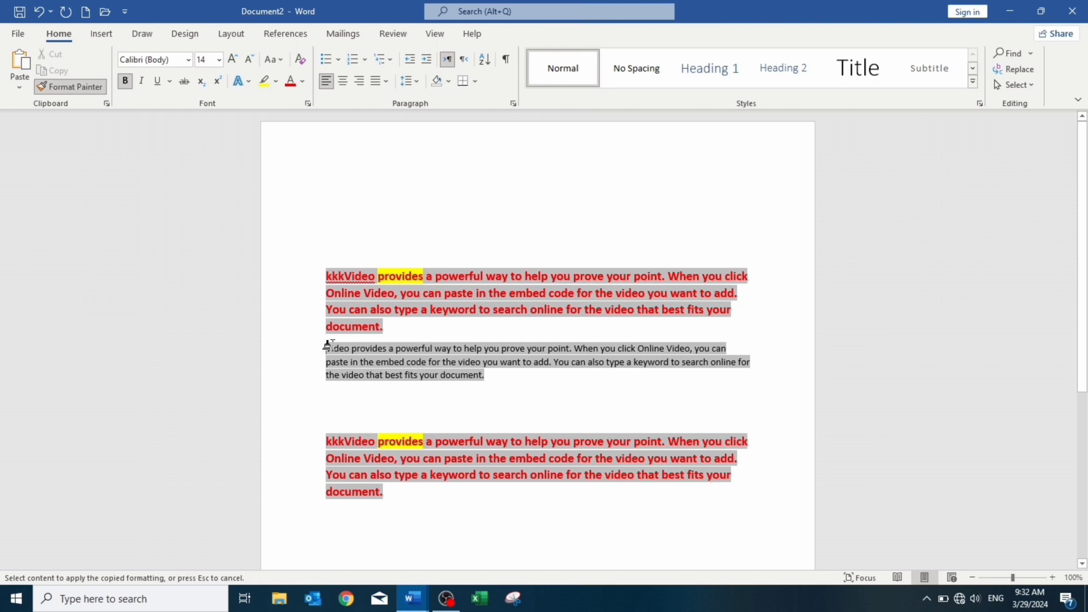
{"action": "left_click_drag", "start_coordinate": [322, 347], "coordinate": [377, 357]}
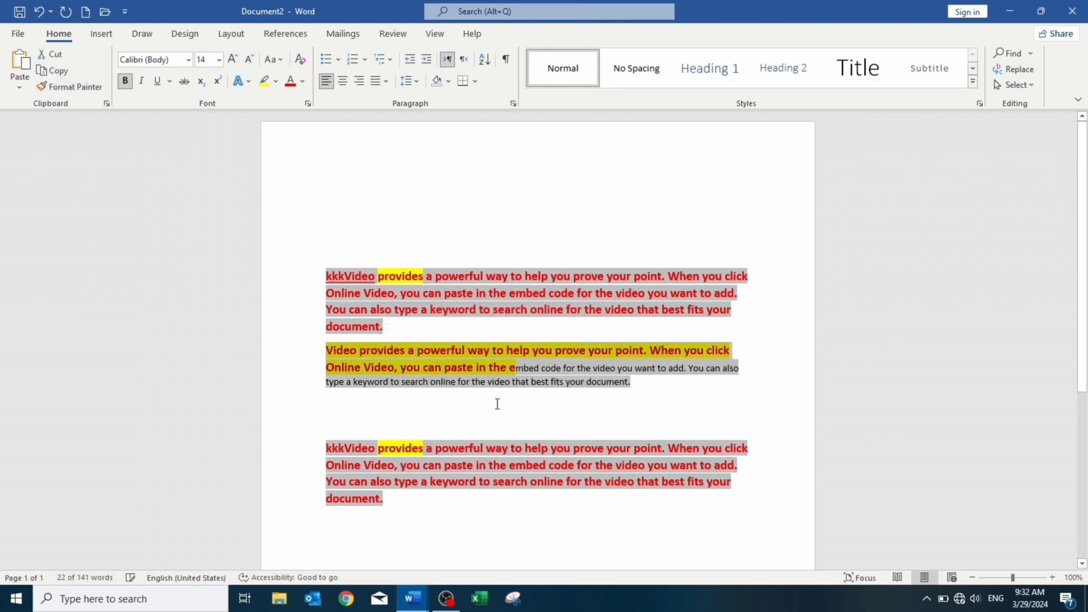
Deselect the text and show the Clipboard pane's history.
{"action": "left_click", "coordinate": [571, 406]}
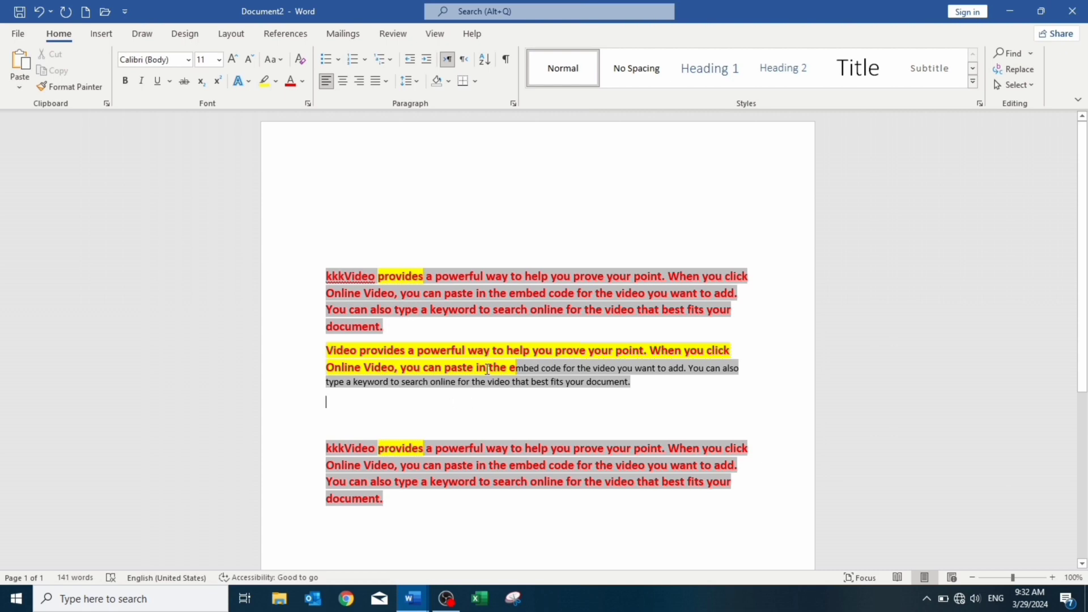
{"action": "left_click", "coordinate": [73, 88]}
{"action": "left_click", "coordinate": [106, 103]}
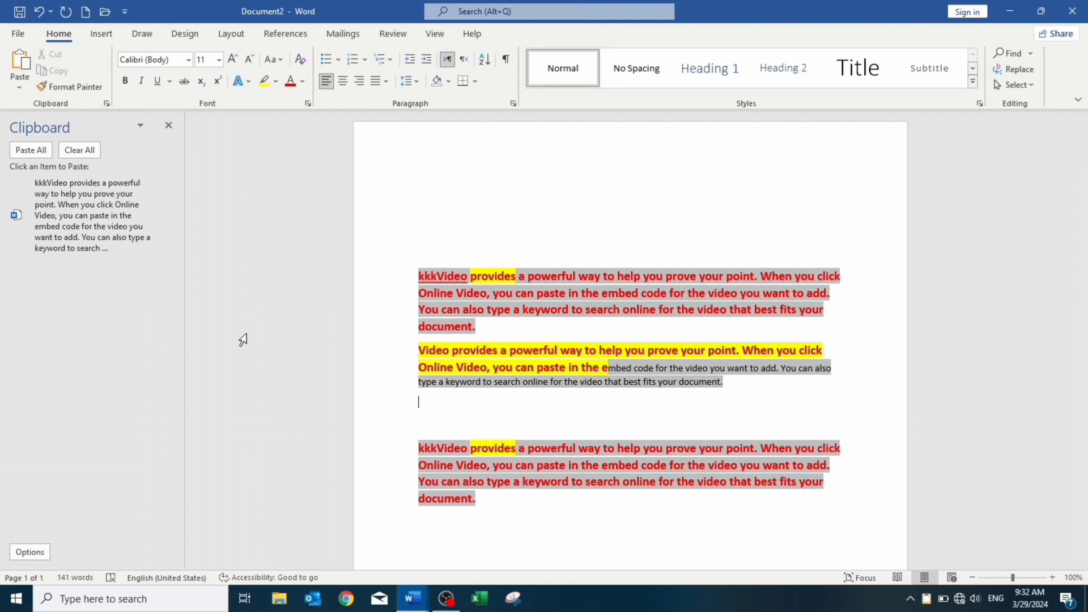
Copy the whole document, then 'kkkVideo provides a powerful' and the letter 'O', to the clipboard.
{"action": "triple_click", "coordinate": [395, 265]}
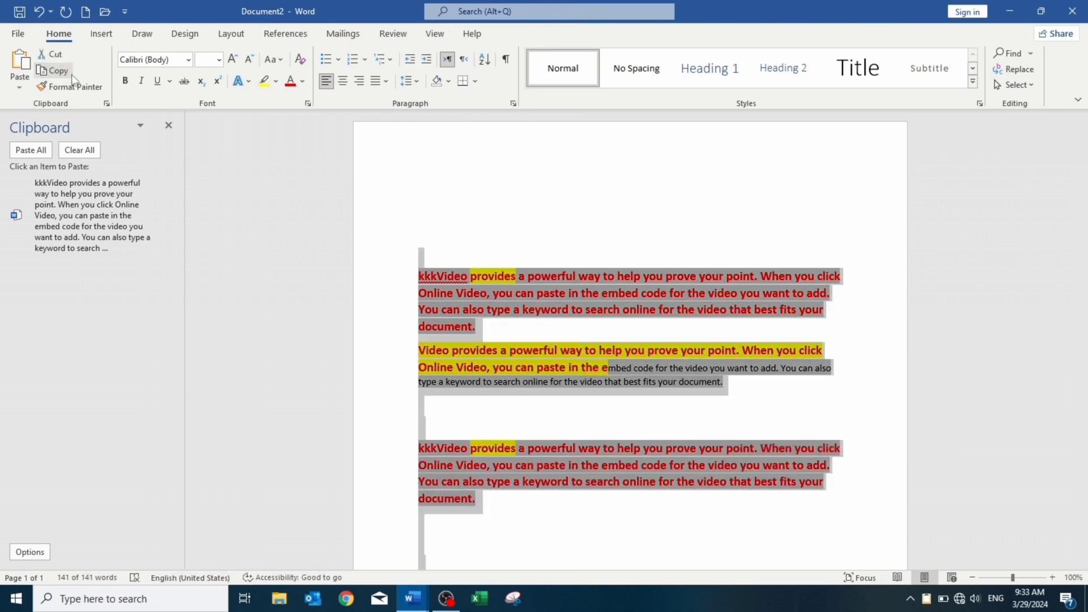
{"action": "left_click", "coordinate": [54, 70]}
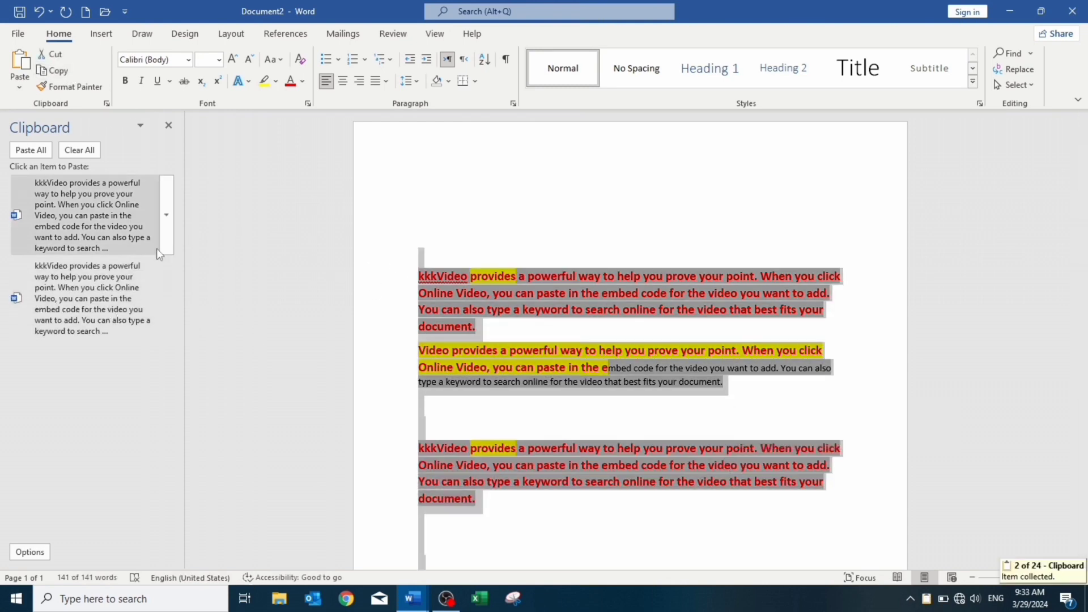
{"action": "left_click", "coordinate": [519, 279]}
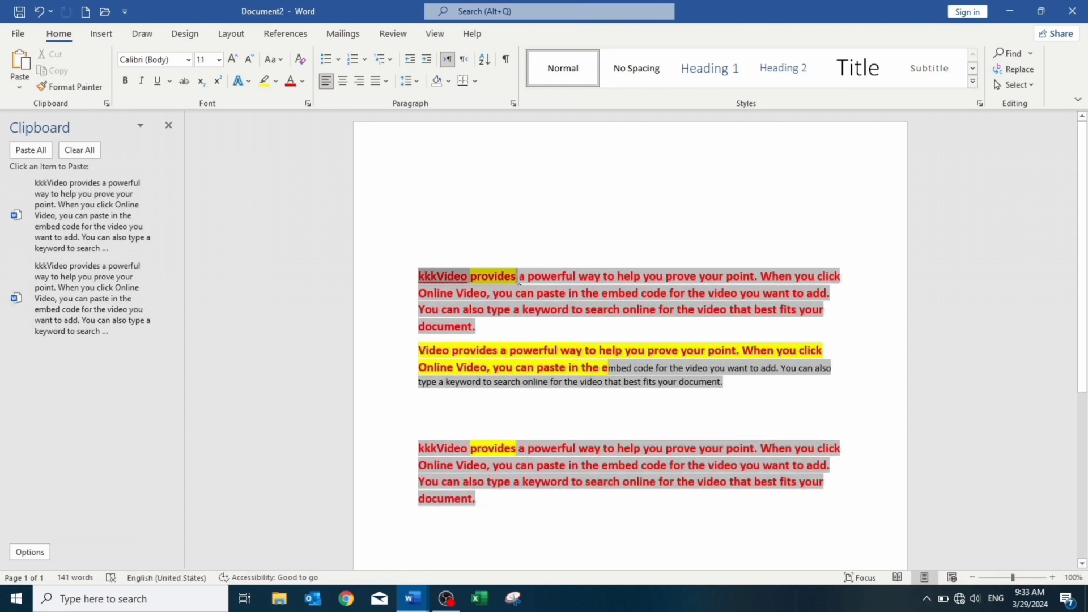
{"action": "left_click_drag", "start_coordinate": [519, 279], "coordinate": [578, 277]}
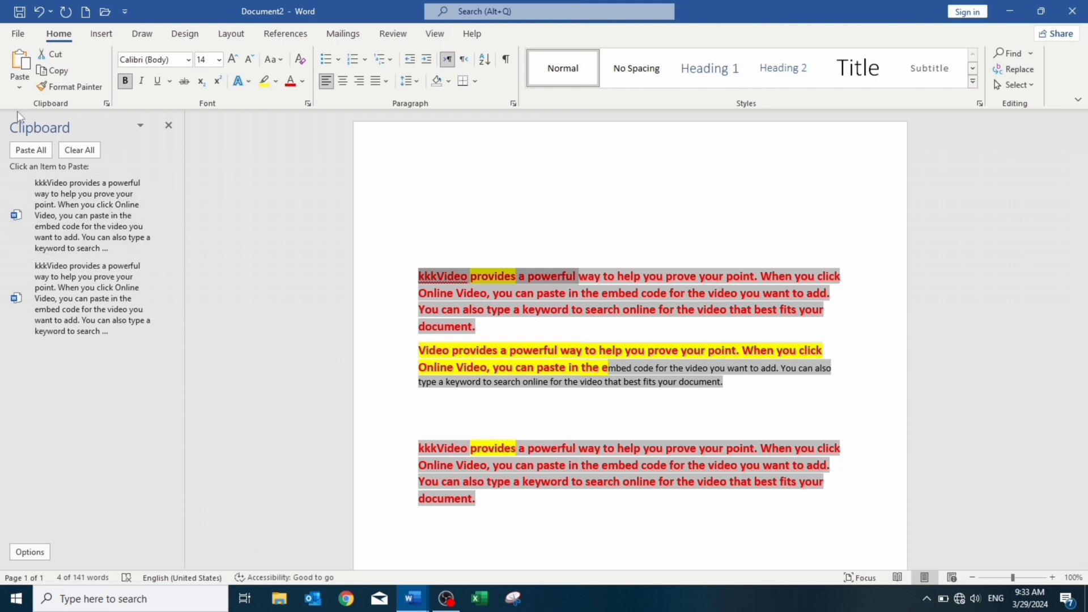
{"action": "left_click", "coordinate": [51, 71]}
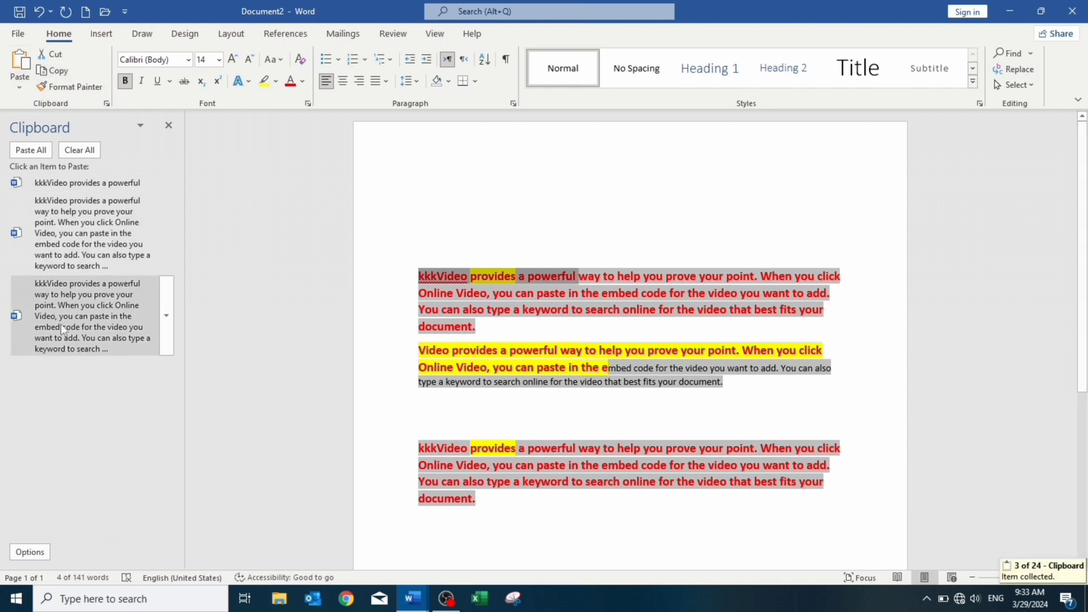
{"action": "left_click", "coordinate": [420, 293]}
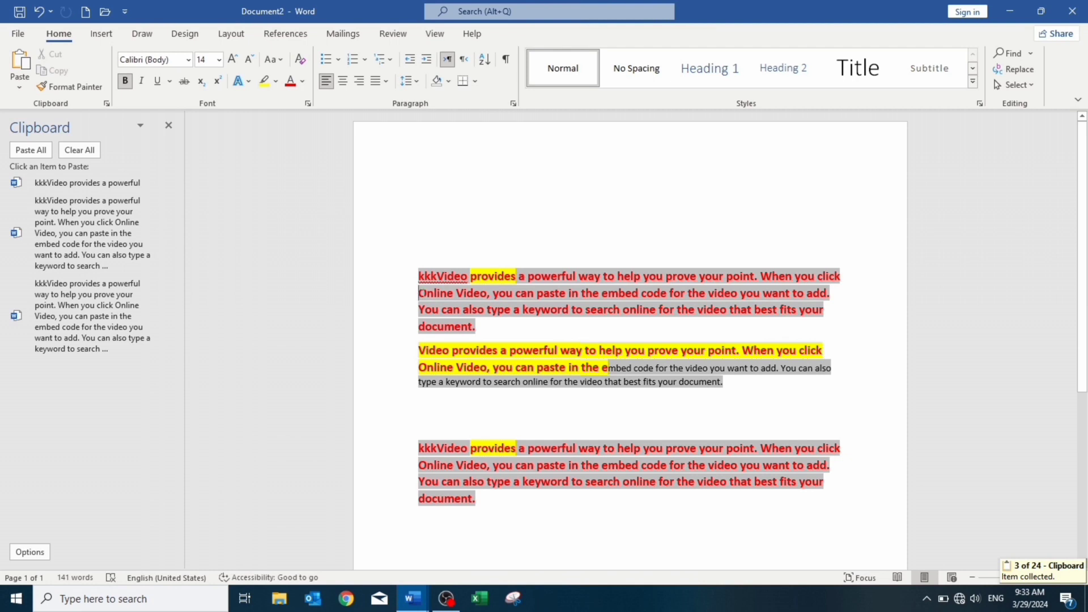
{"action": "left_click_drag", "start_coordinate": [420, 293], "coordinate": [426, 294]}
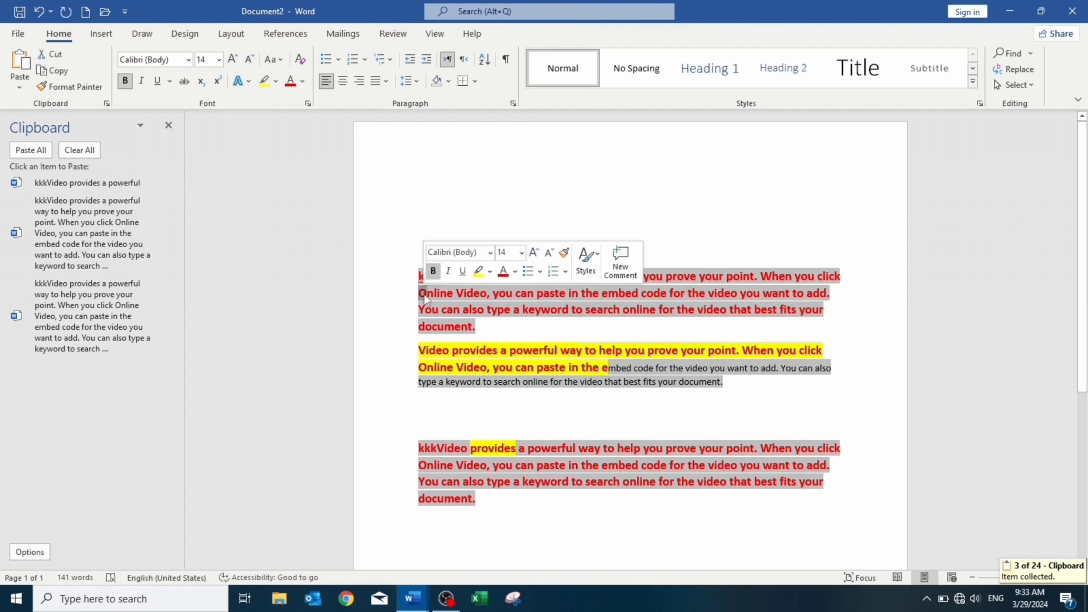
{"action": "left_click", "coordinate": [53, 72]}
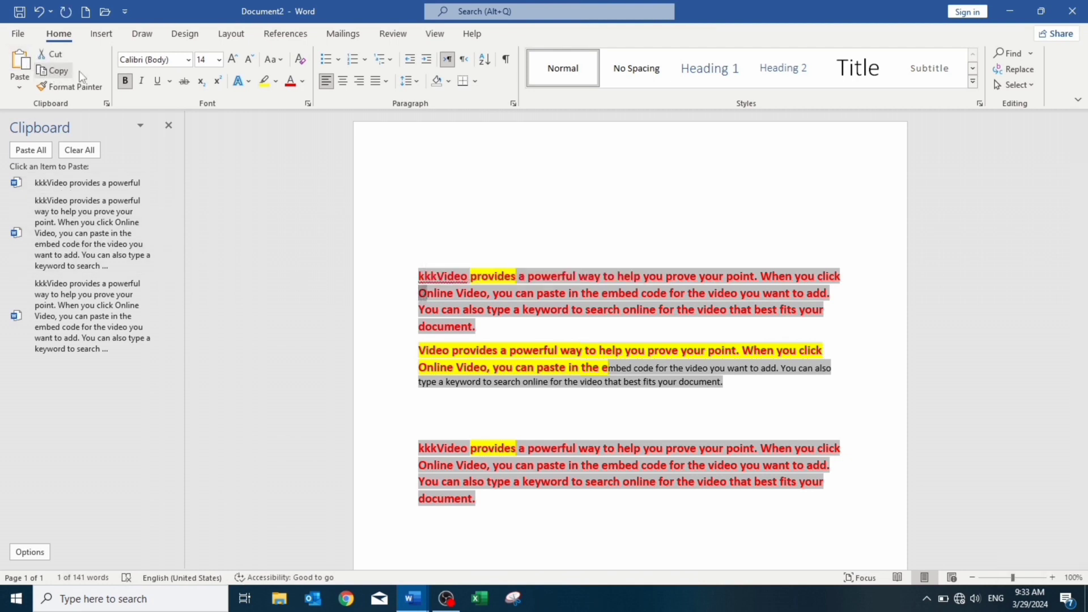
Paste all clipboard items on the empty top line, dismiss the linked-files prompt, and clear the clipboard.
{"action": "left_click", "coordinate": [344, 215]}
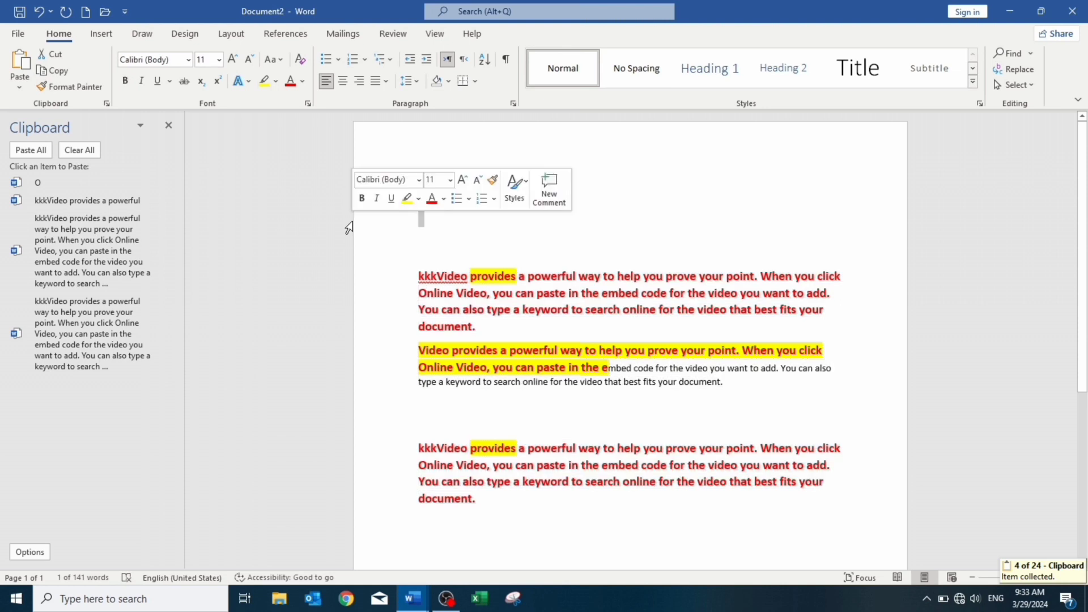
{"action": "left_click", "coordinate": [31, 150]}
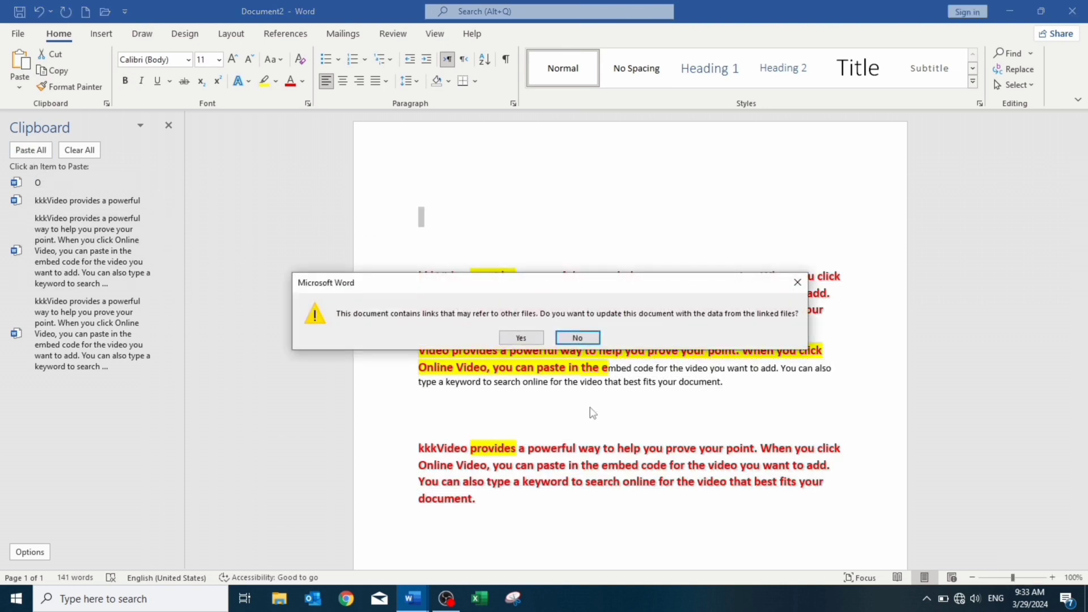
{"action": "left_click", "coordinate": [538, 338]}
{"action": "left_click", "coordinate": [537, 338]}
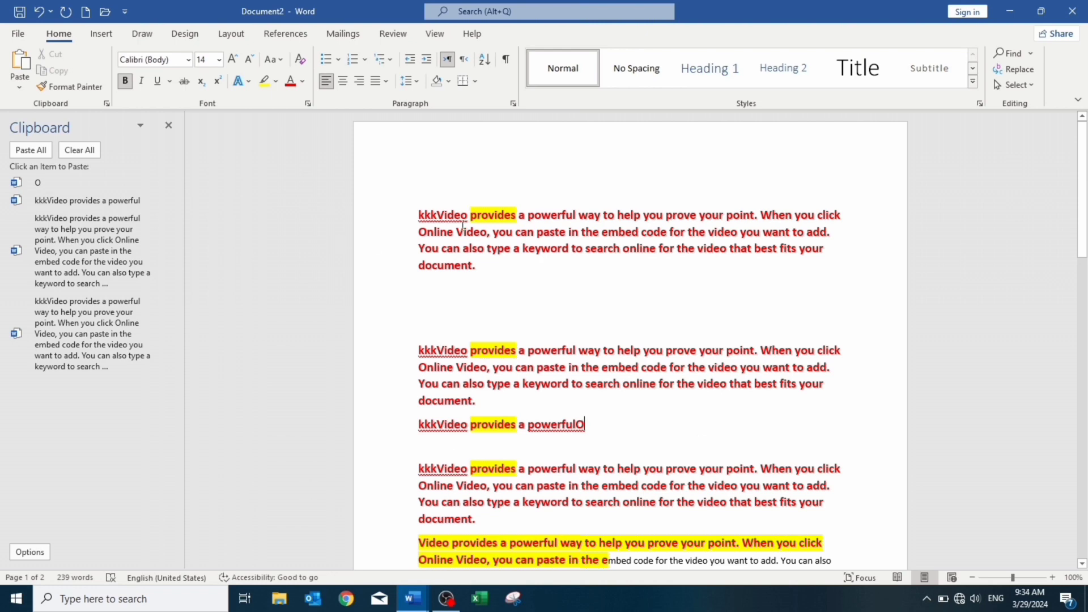
{"action": "left_click", "coordinate": [93, 152]}
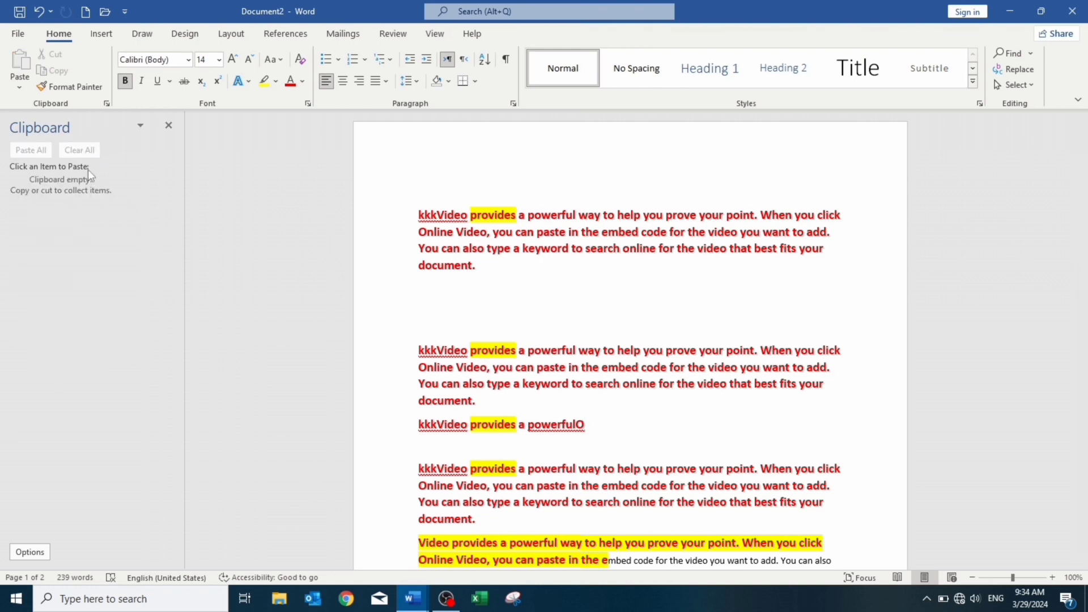
Close the Clipboard pane and set the first paragraph in Times New Roman.
{"action": "left_click", "coordinate": [169, 126]}
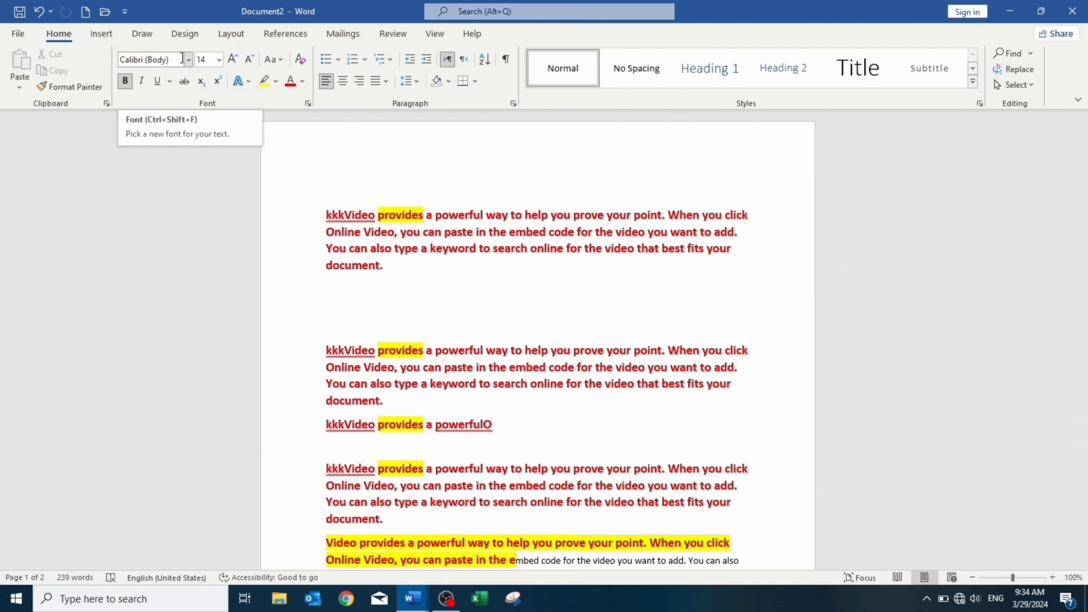
{"action": "left_click_drag", "start_coordinate": [300, 203], "coordinate": [448, 311]}
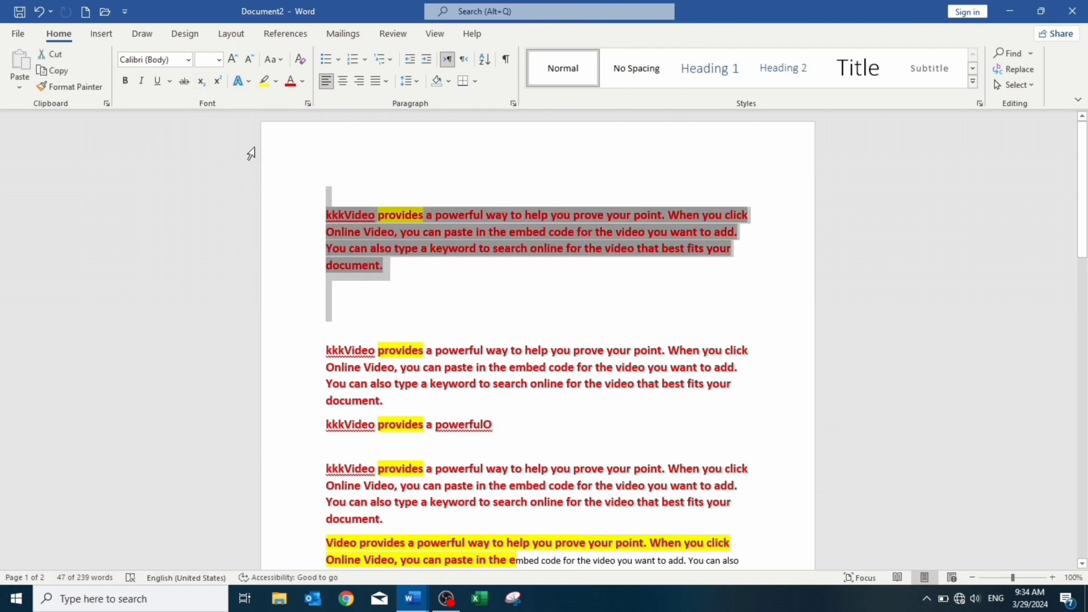
{"action": "left_click", "coordinate": [188, 60]}
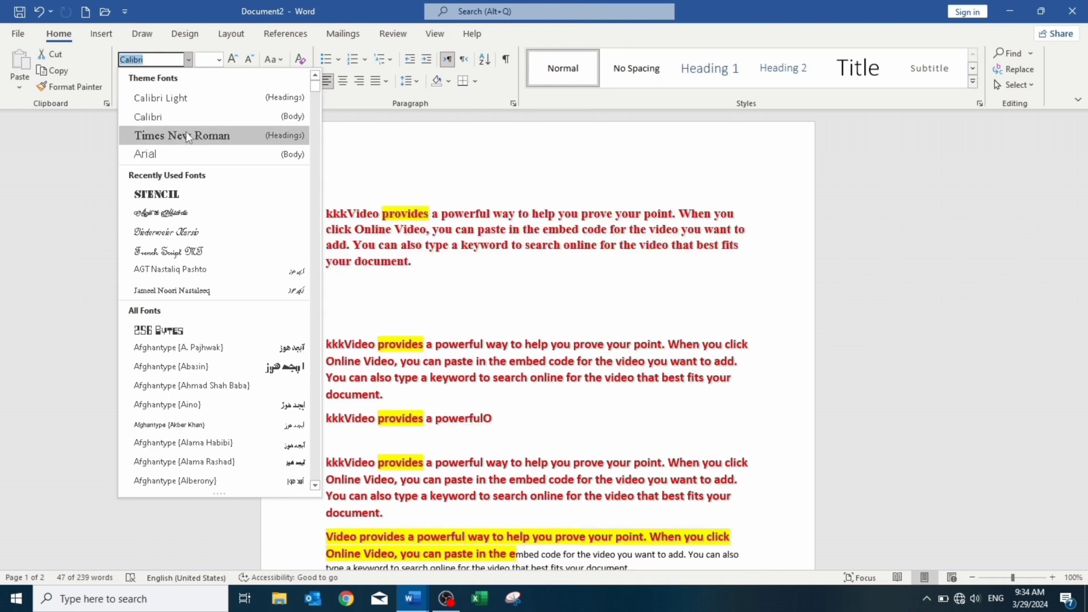
{"action": "left_click", "coordinate": [185, 134]}
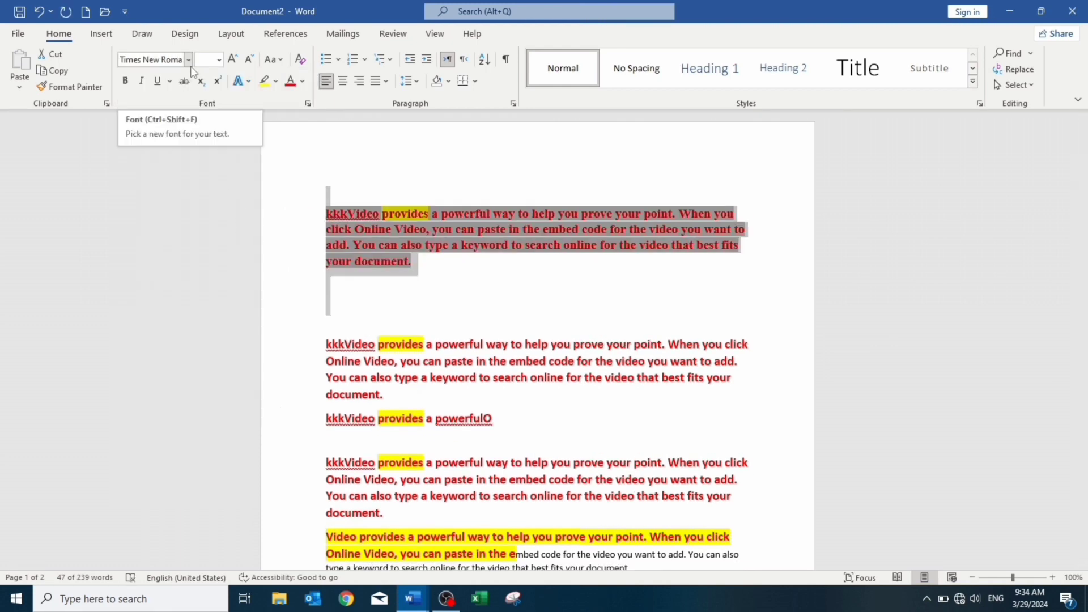
{"action": "left_click", "coordinate": [188, 59]}
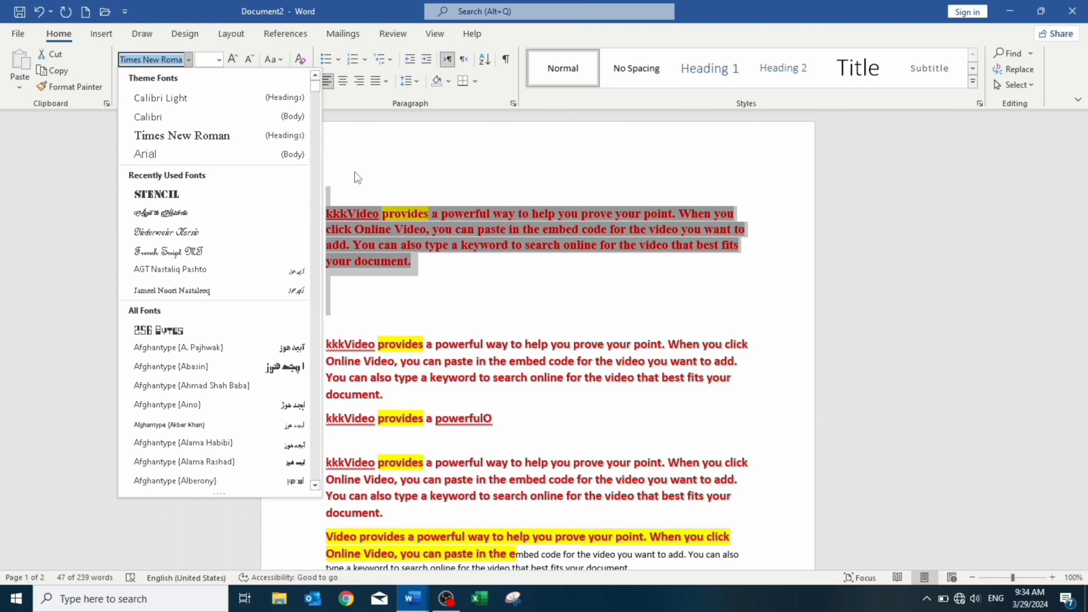
Delete all text in the document, leaving an empty page.
{"action": "key", "text": "Escape"}
{"action": "key", "text": "ctrl+a"}
{"action": "key", "text": "Delete"}
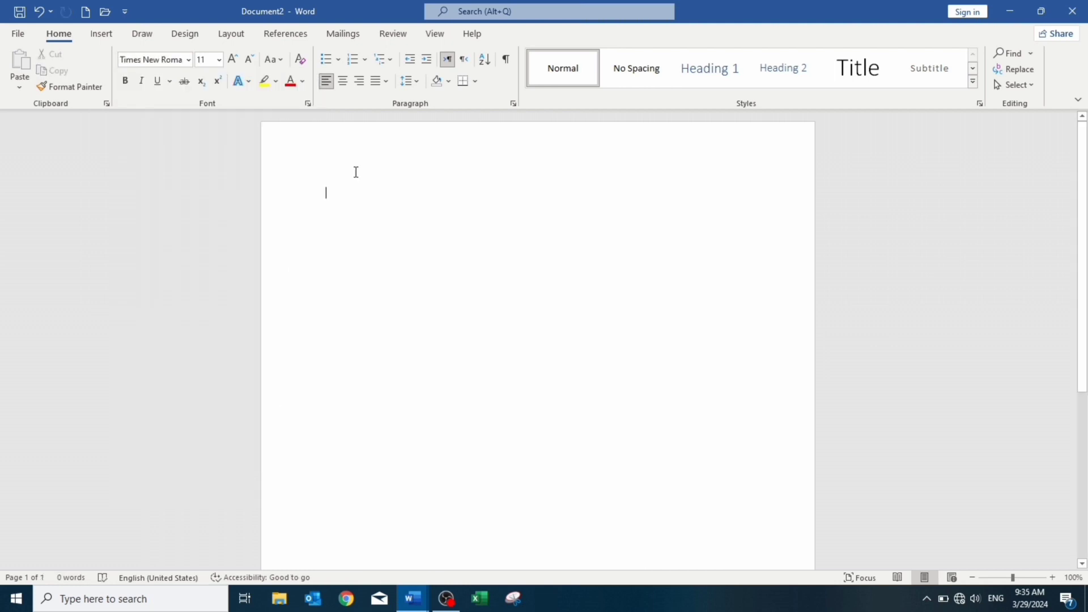
Insert a sample paragraph with =rand(1) and set it to 22 pt.
{"action": "type", "text": "=rand(1)"}
{"action": "key", "text": "Return"}
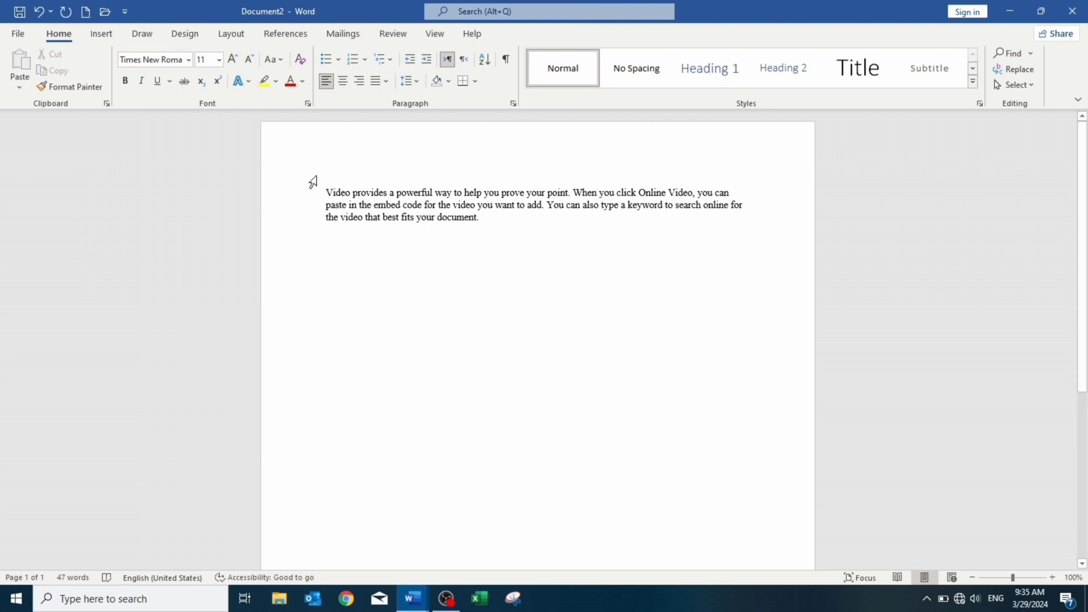
{"action": "left_click_drag", "start_coordinate": [311, 178], "coordinate": [466, 260]}
{"action": "left_click", "coordinate": [219, 59]}
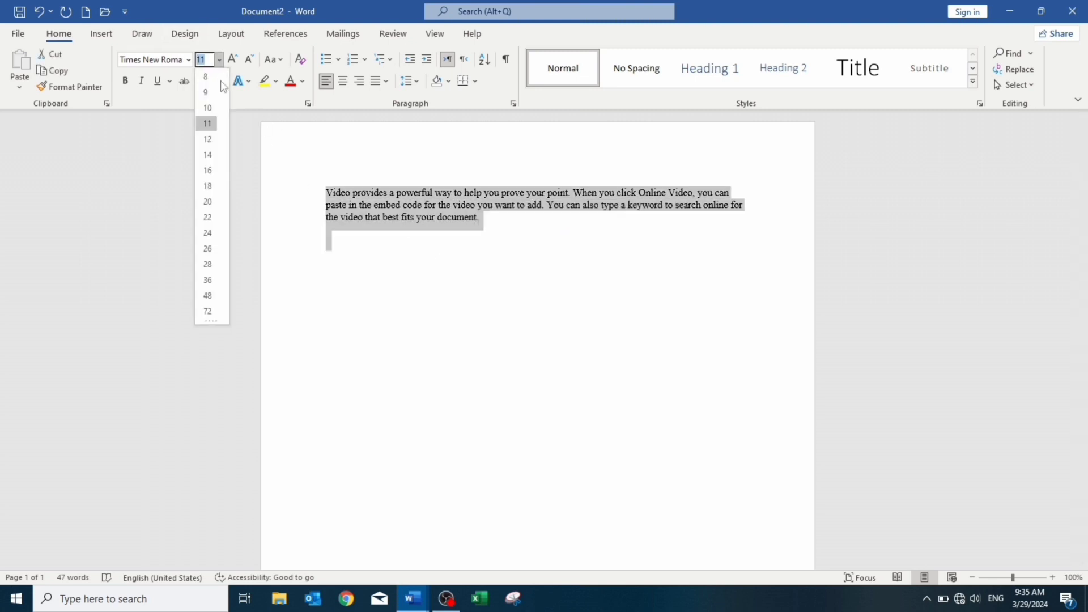
{"action": "left_click", "coordinate": [217, 223]}
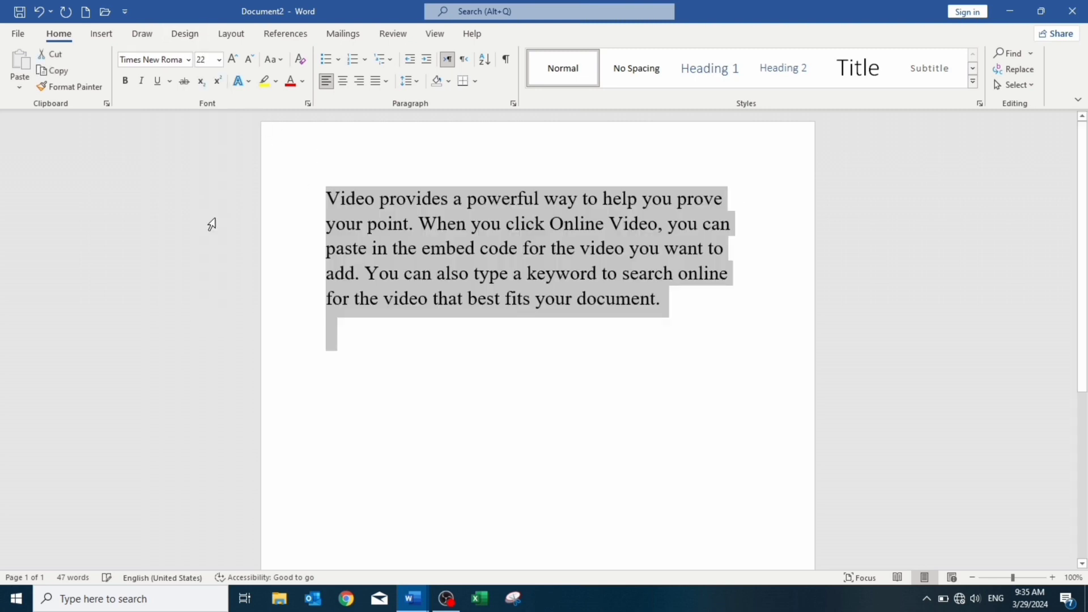
Change the paragraph's font size from 22 to 1638 pt.
{"action": "left_click", "coordinate": [219, 60]}
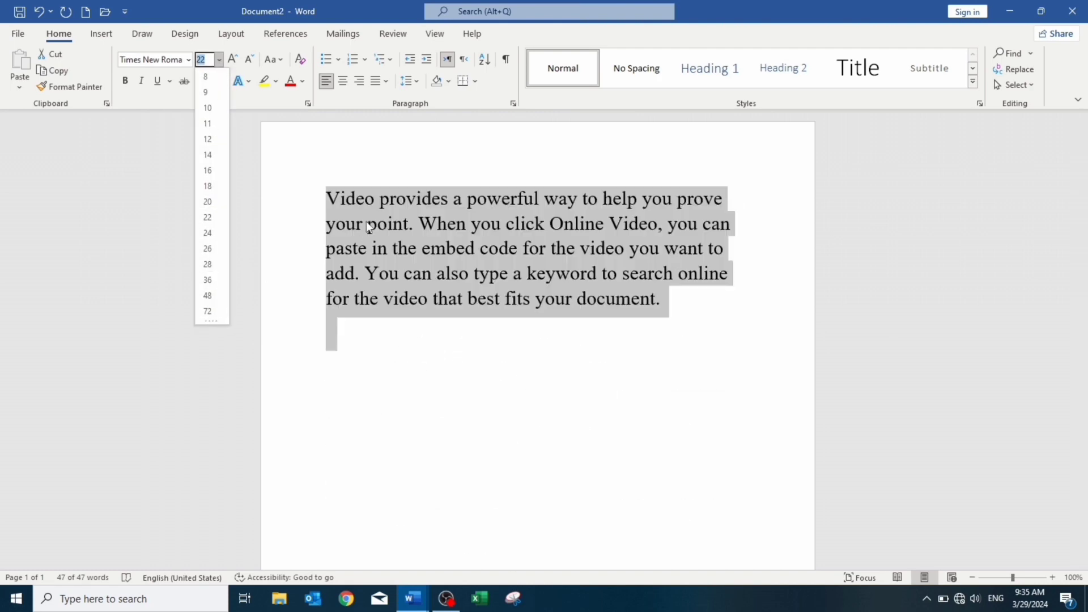
{"action": "left_click", "coordinate": [212, 60]}
{"action": "left_click_drag", "start_coordinate": [213, 61], "coordinate": [198, 60]}
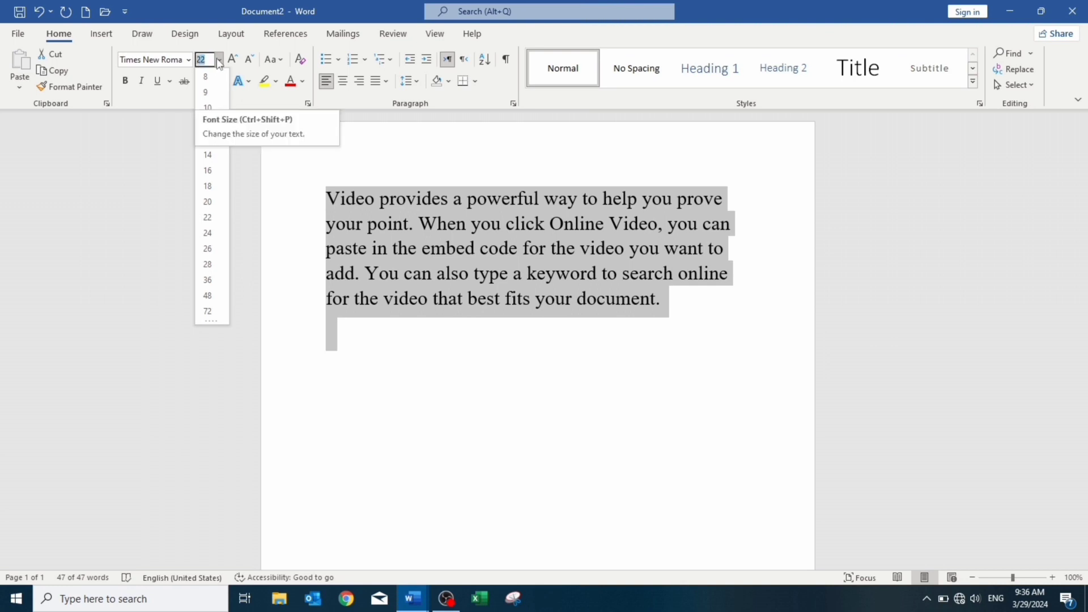
{"action": "type", "text": "163"}
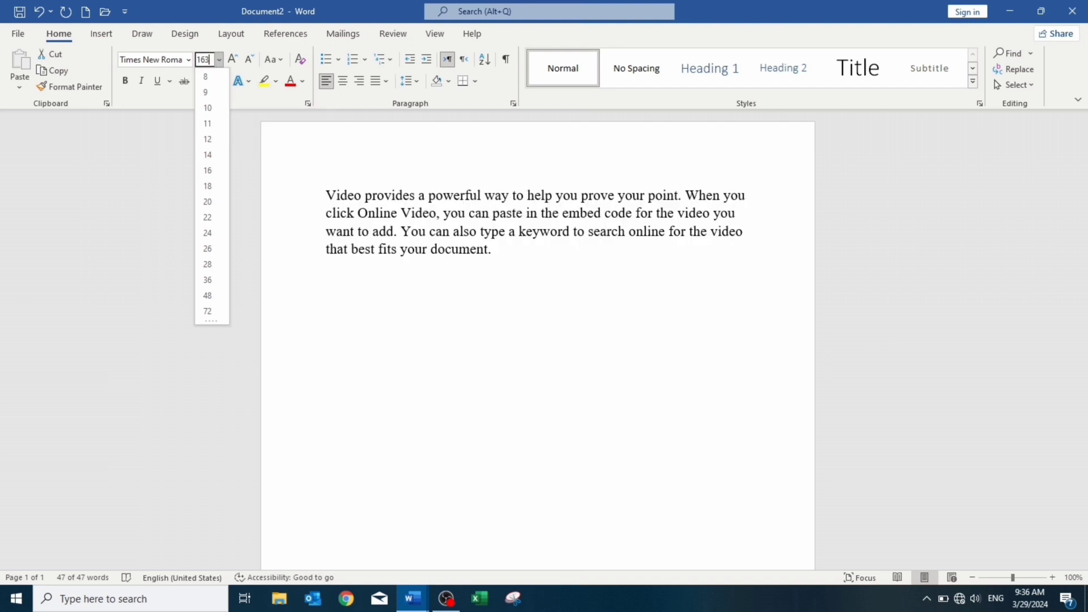
{"action": "type", "text": "8"}
{"action": "key", "text": "Return"}
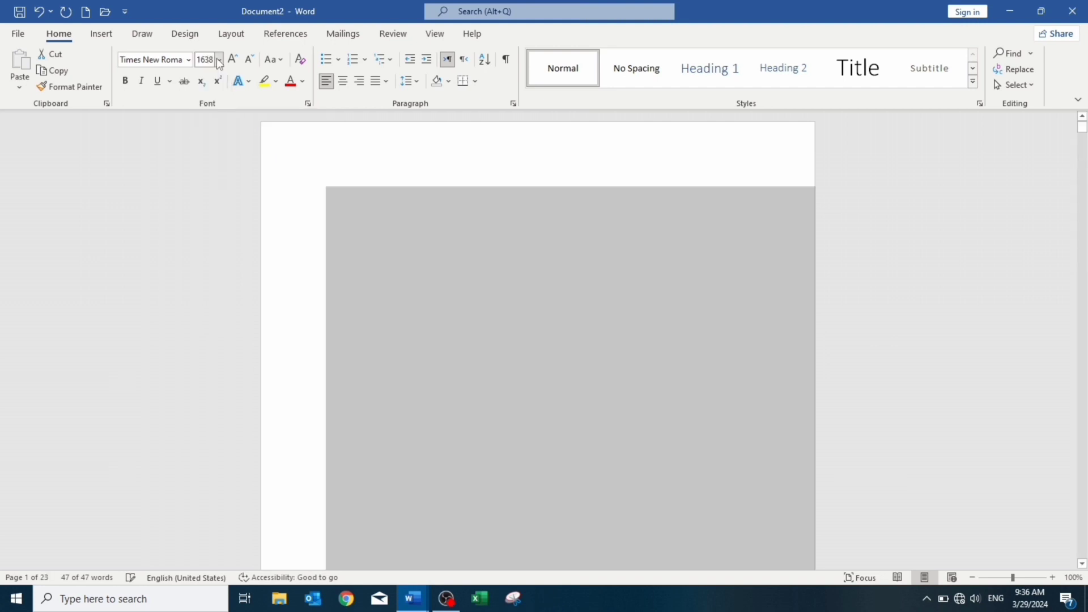
Zoom out and back to 89%, then try font size 1639 and accept the 1–1638 limit warning.
{"action": "left_click", "coordinate": [987, 578]}
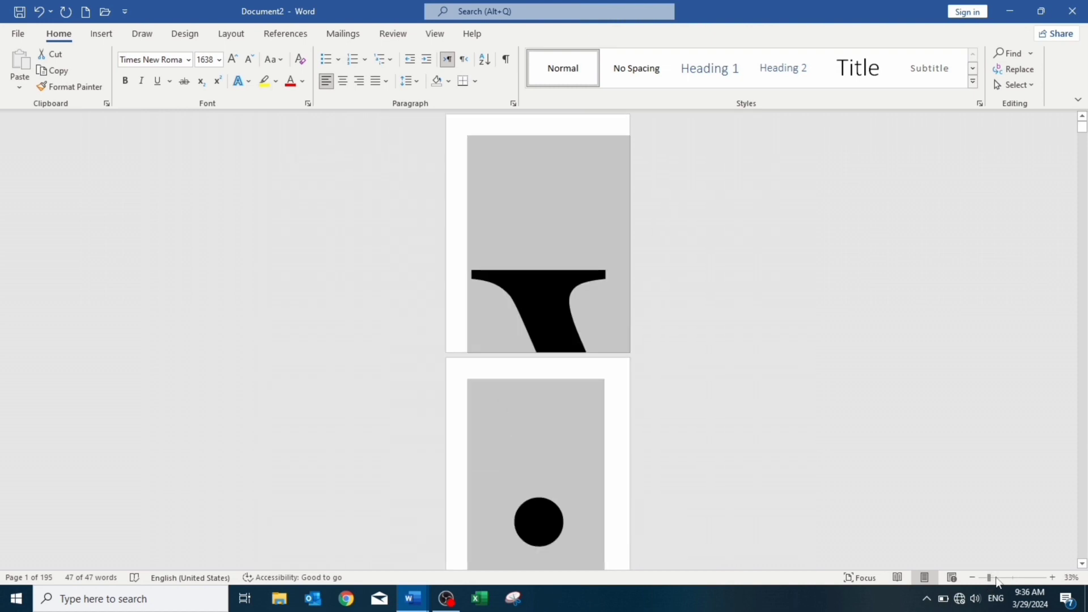
{"action": "left_click", "coordinate": [1009, 578]}
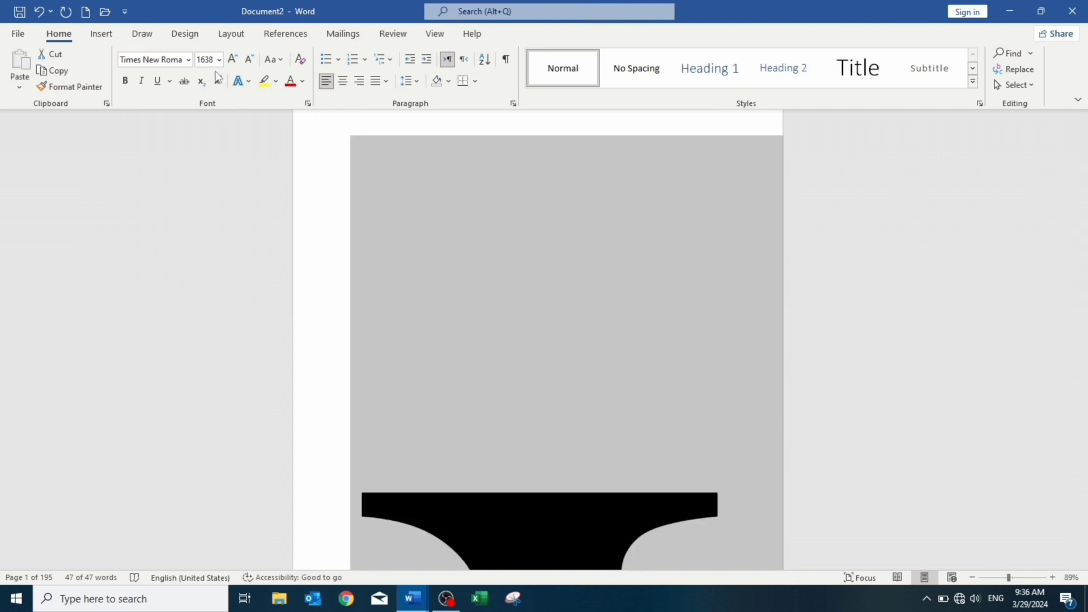
{"action": "left_click", "coordinate": [203, 59]}
{"action": "type", "text": "1639"}
{"action": "key", "text": "Return"}
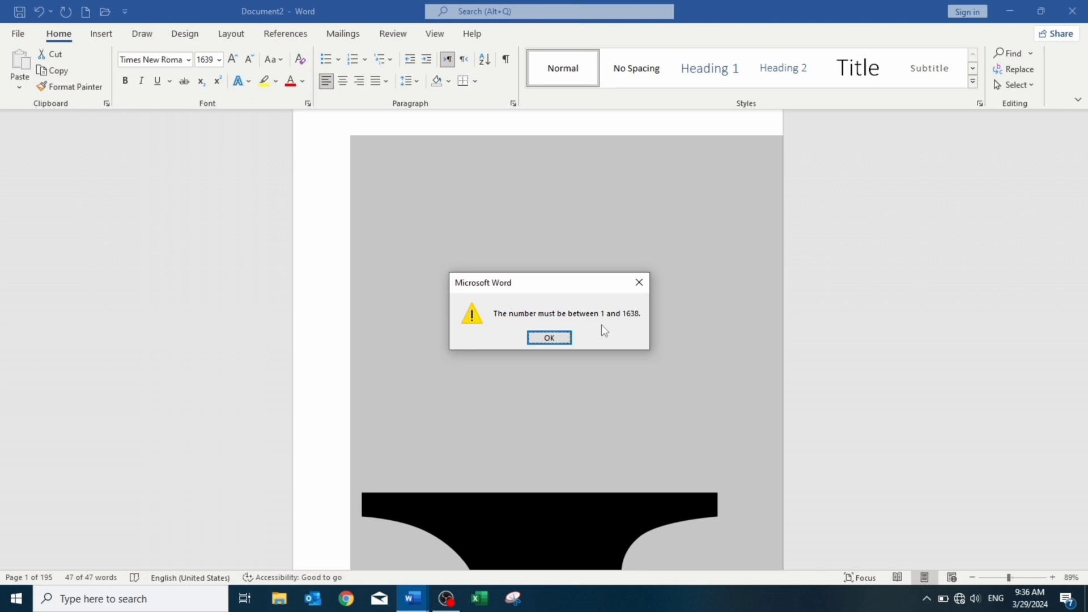
{"action": "left_click", "coordinate": [556, 337]}
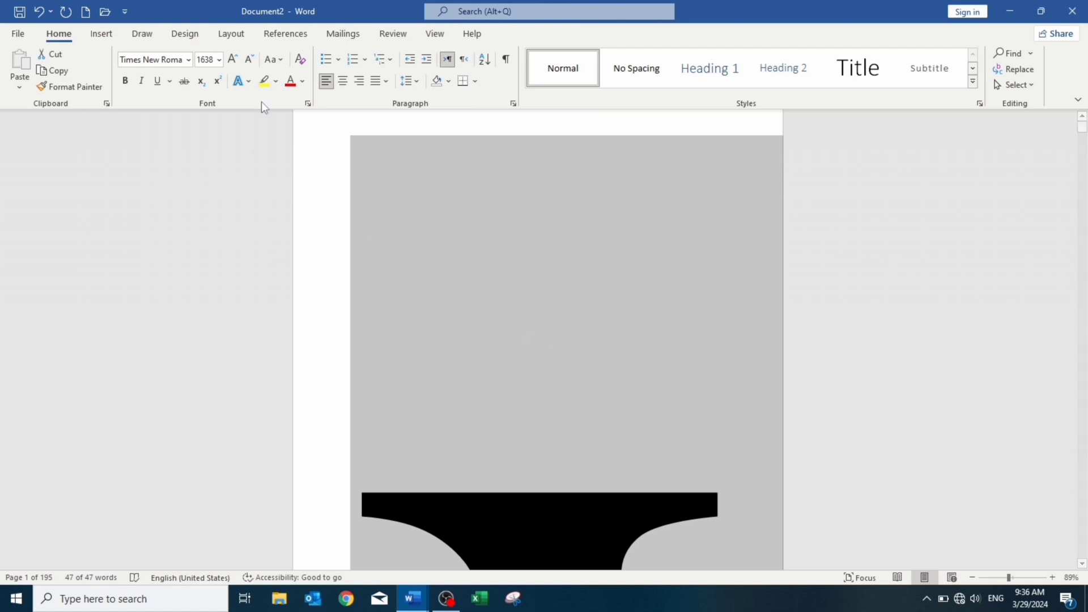
{"action": "left_click", "coordinate": [219, 60]}
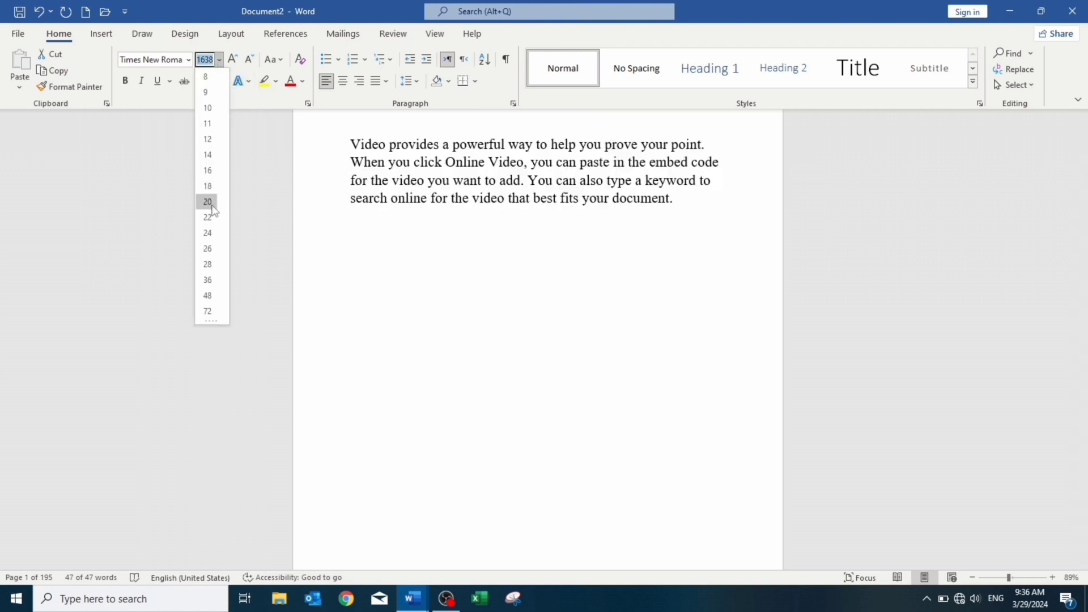
Set the paragraph to 16 pt, grow it to 18 pt, then shrink it back to 16 pt.
{"action": "left_click", "coordinate": [209, 172]}
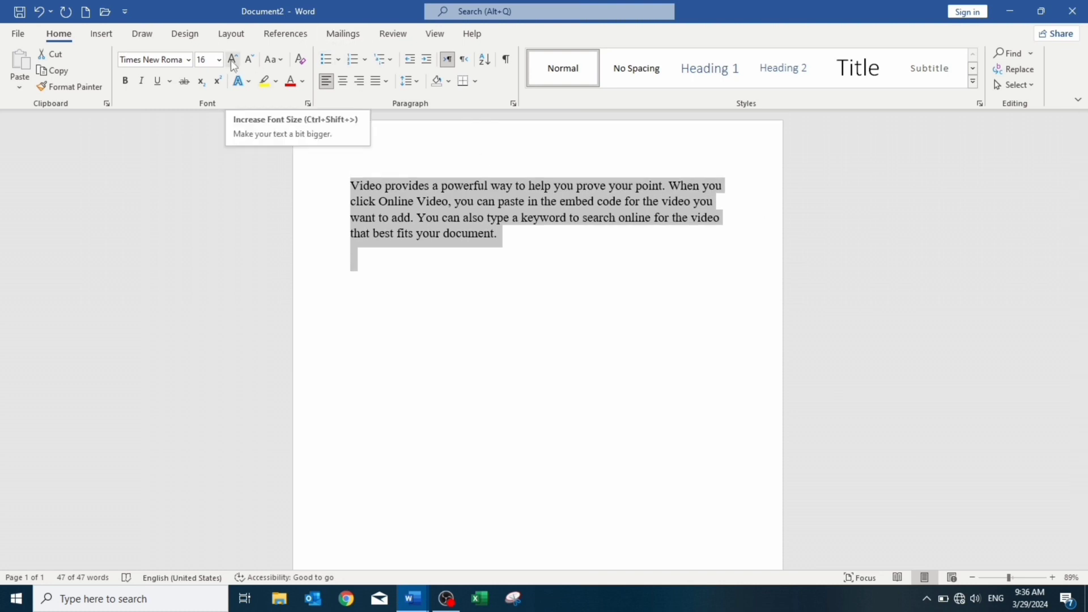
{"action": "left_click", "coordinate": [231, 62]}
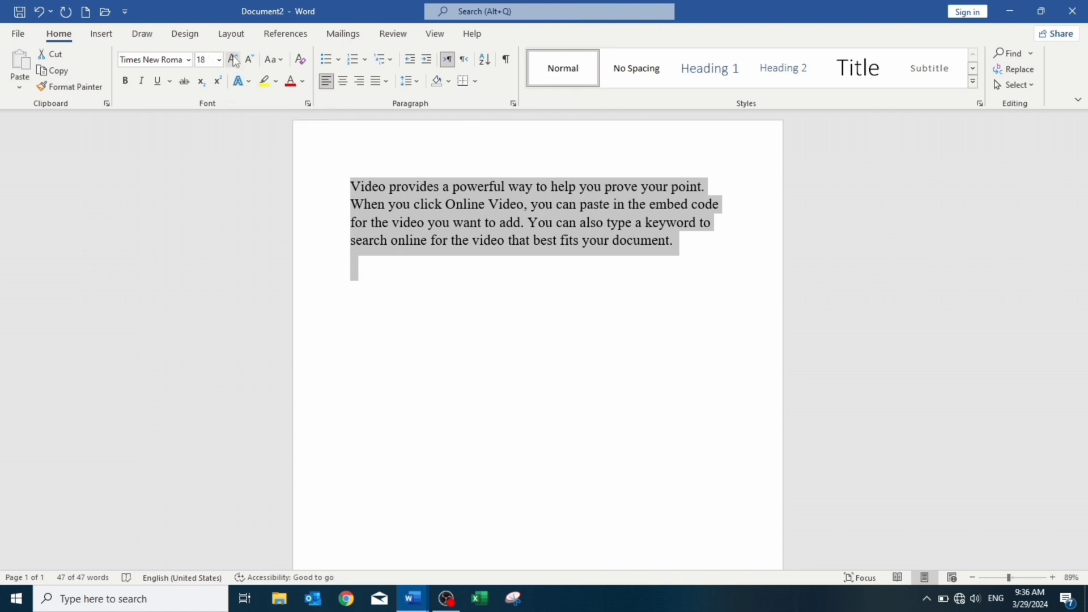
{"action": "left_click", "coordinate": [250, 59]}
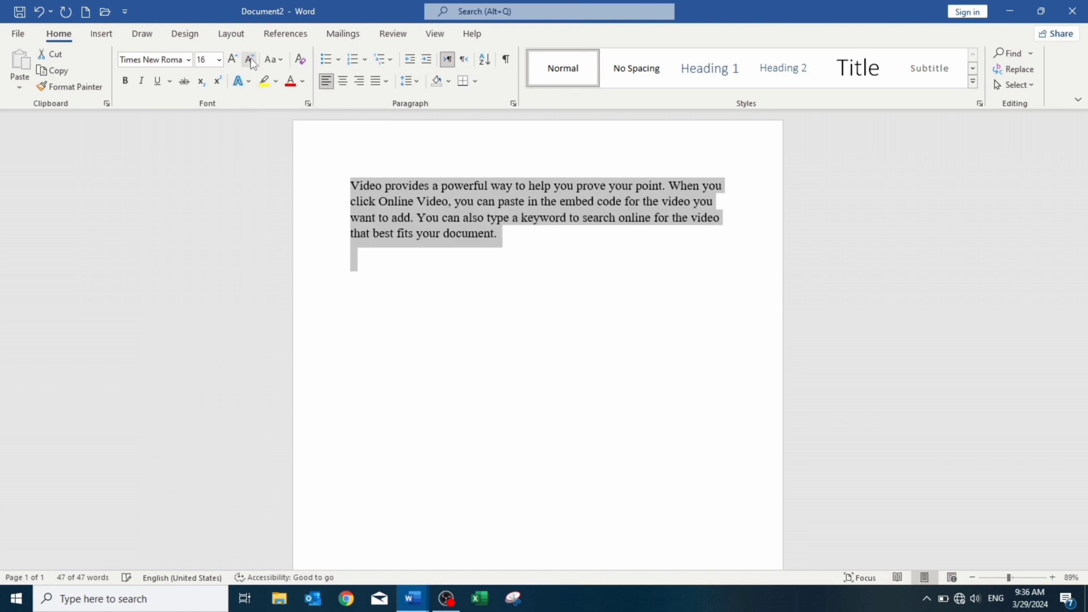
{"action": "left_click", "coordinate": [279, 60]}
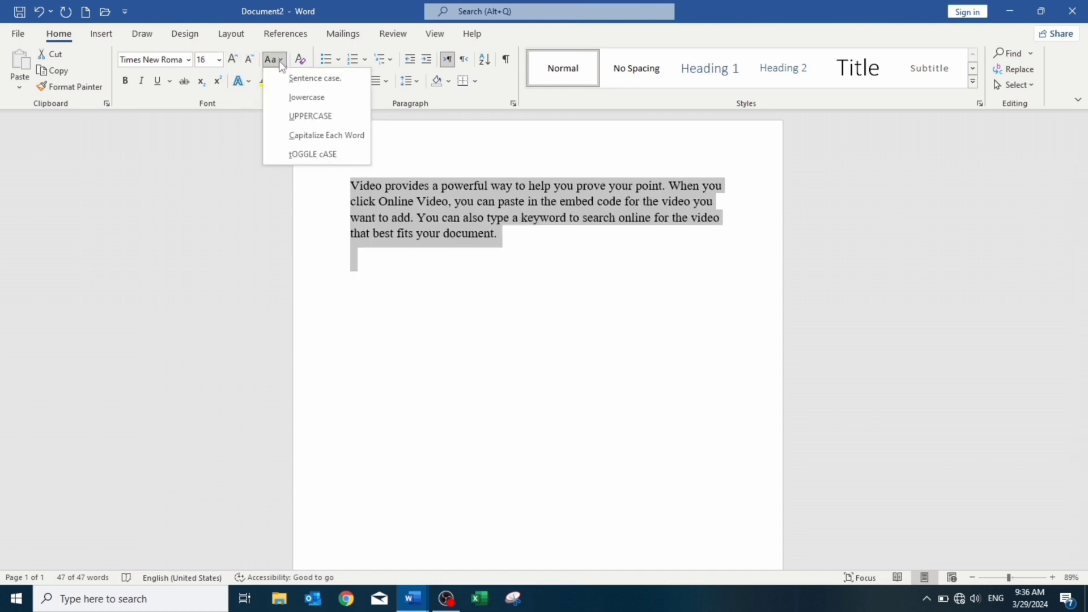
Cycle the paragraph through Sentence case, lowercase and UPPERCASE, ending with Capitalize Each Word.
{"action": "left_click", "coordinate": [299, 85]}
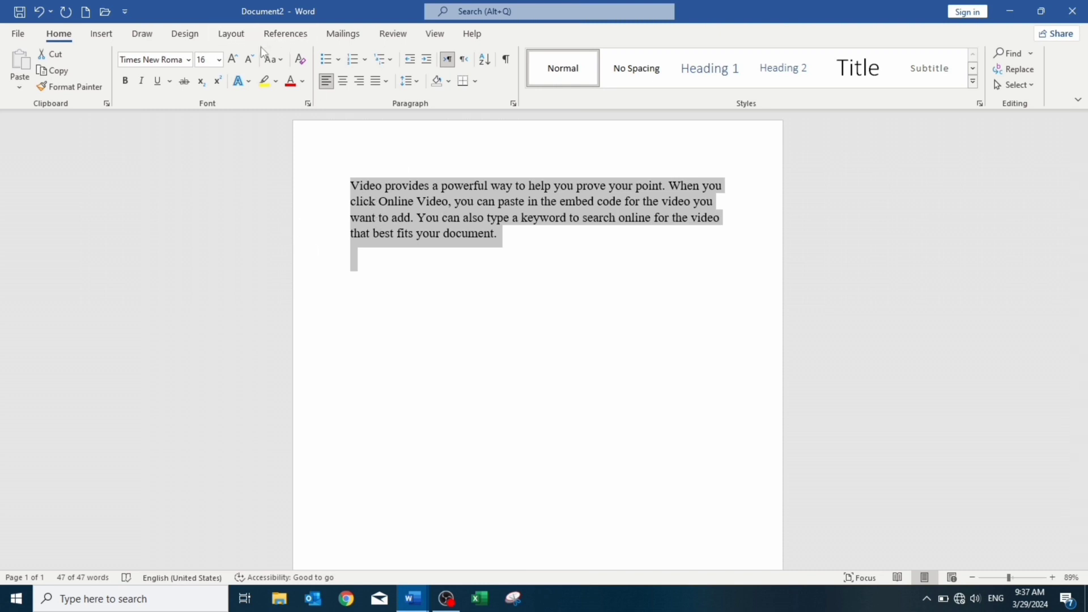
{"action": "left_click", "coordinate": [276, 61]}
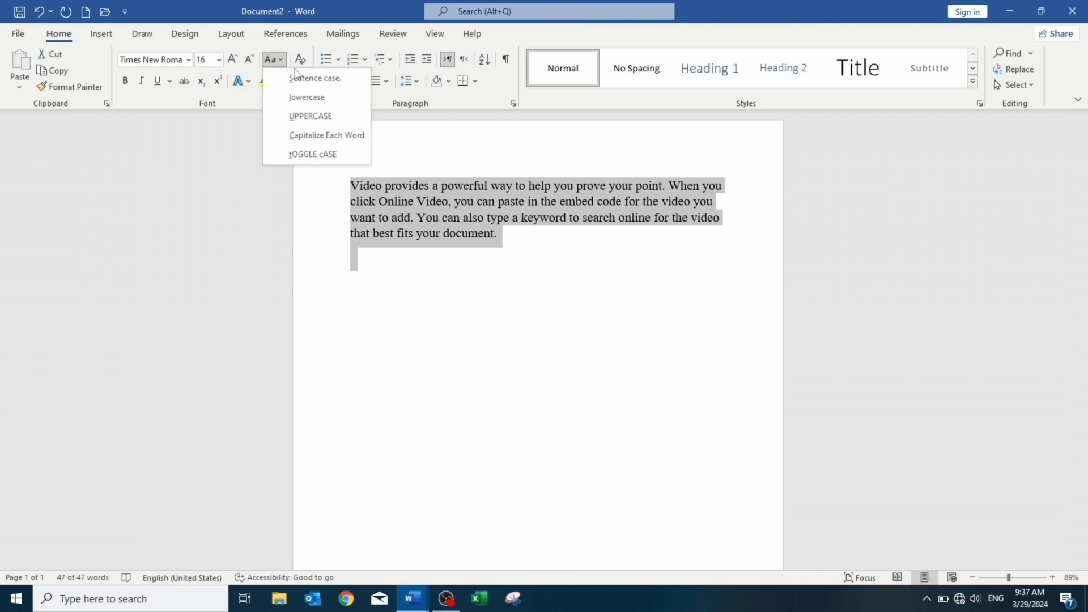
{"action": "left_click", "coordinate": [346, 99]}
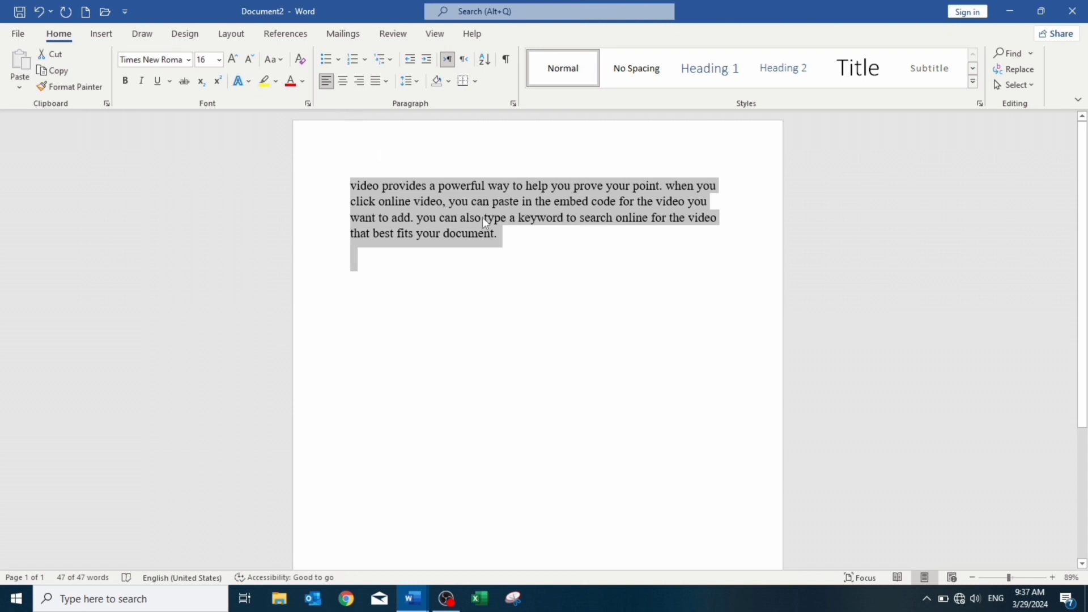
{"action": "left_click", "coordinate": [275, 59]}
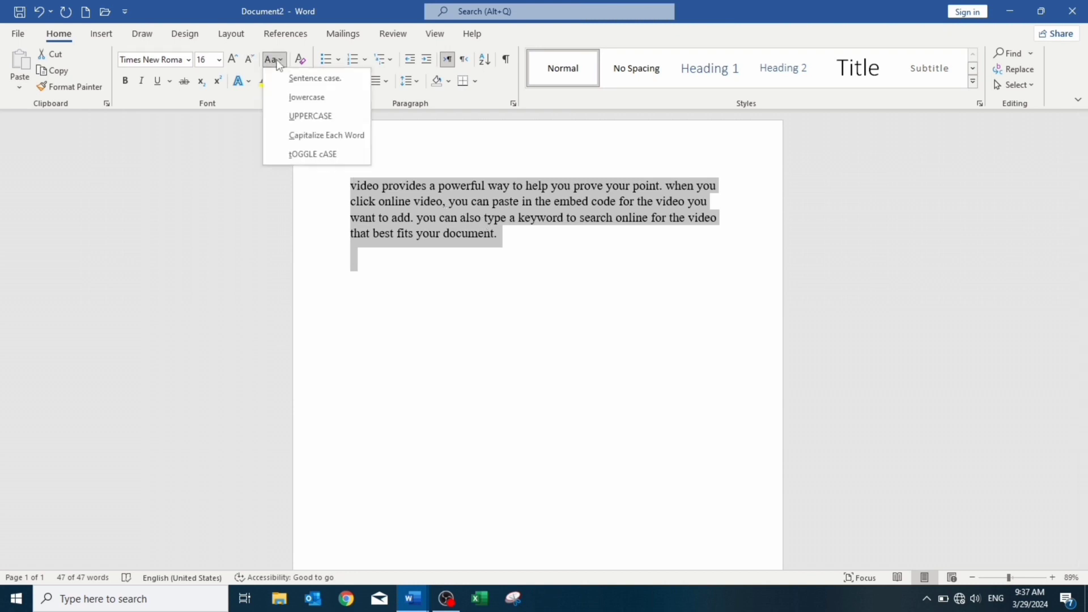
{"action": "left_click", "coordinate": [326, 117]}
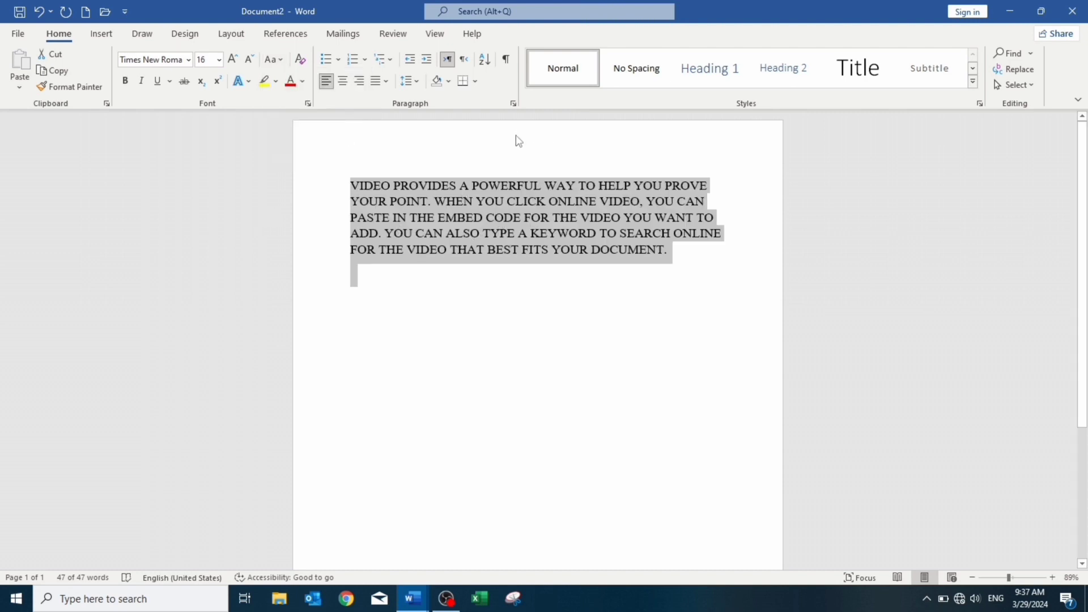
{"action": "left_click", "coordinate": [275, 60]}
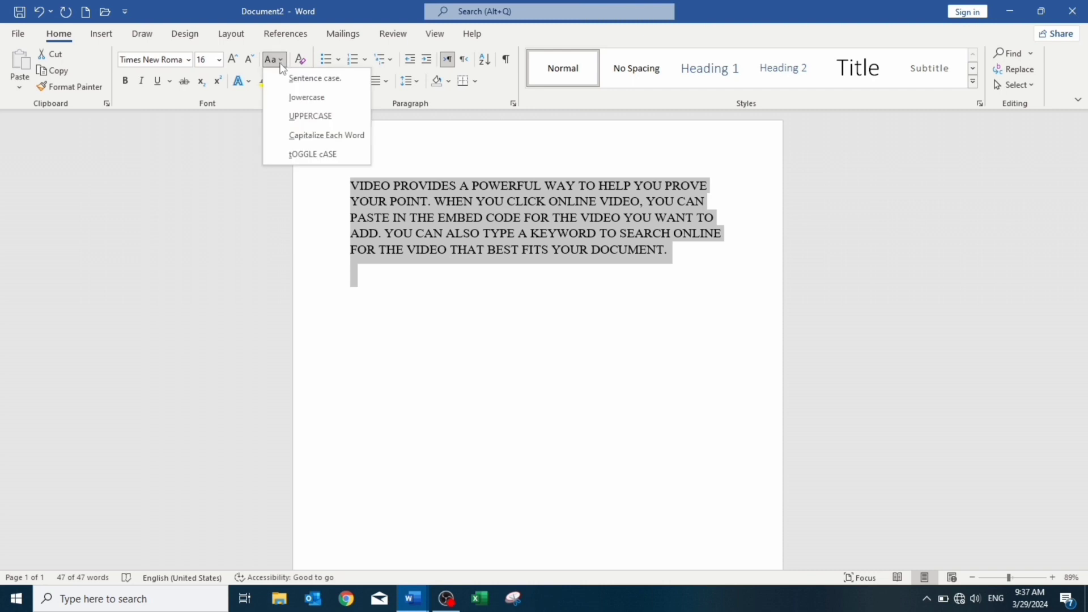
{"action": "left_click", "coordinate": [364, 138]}
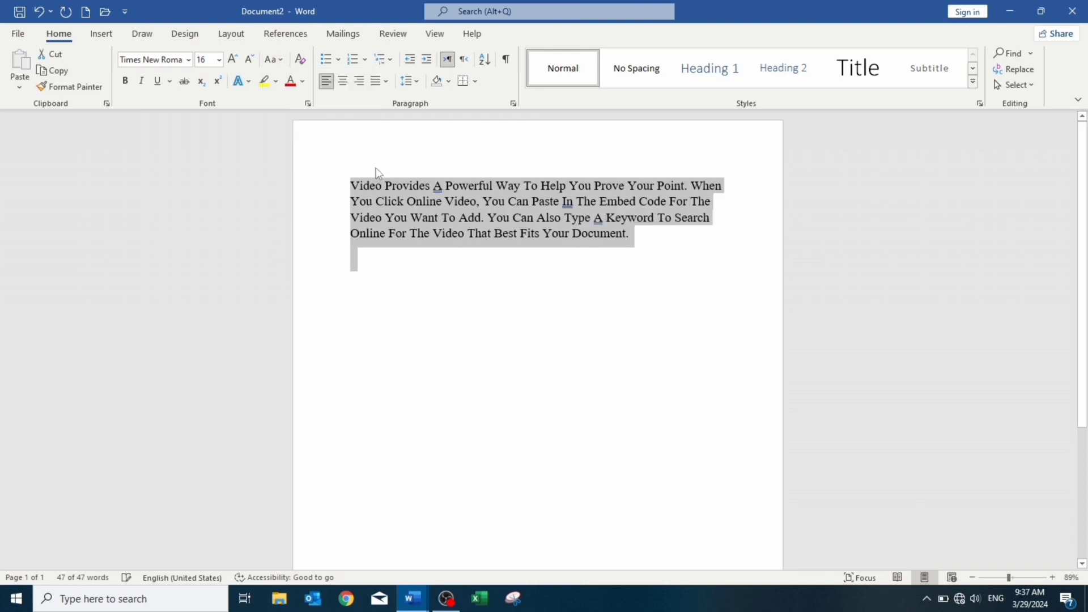
{"action": "left_click", "coordinate": [431, 269]}
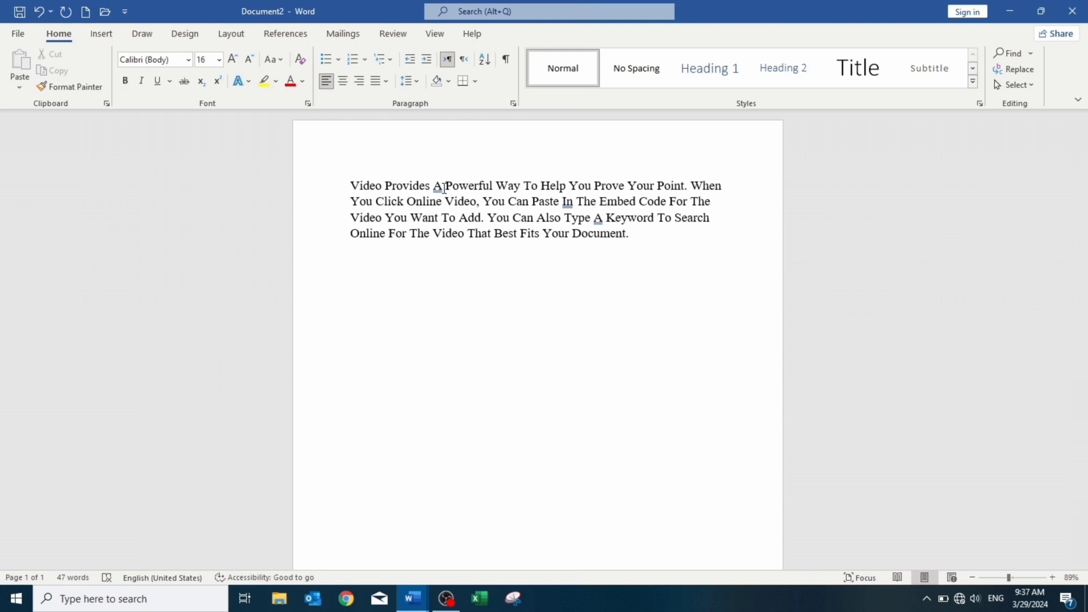
Correct the capital 'A' to lowercase 'a' via spelling suggestions, then reselect the paragraph.
{"action": "right_click", "coordinate": [444, 188]}
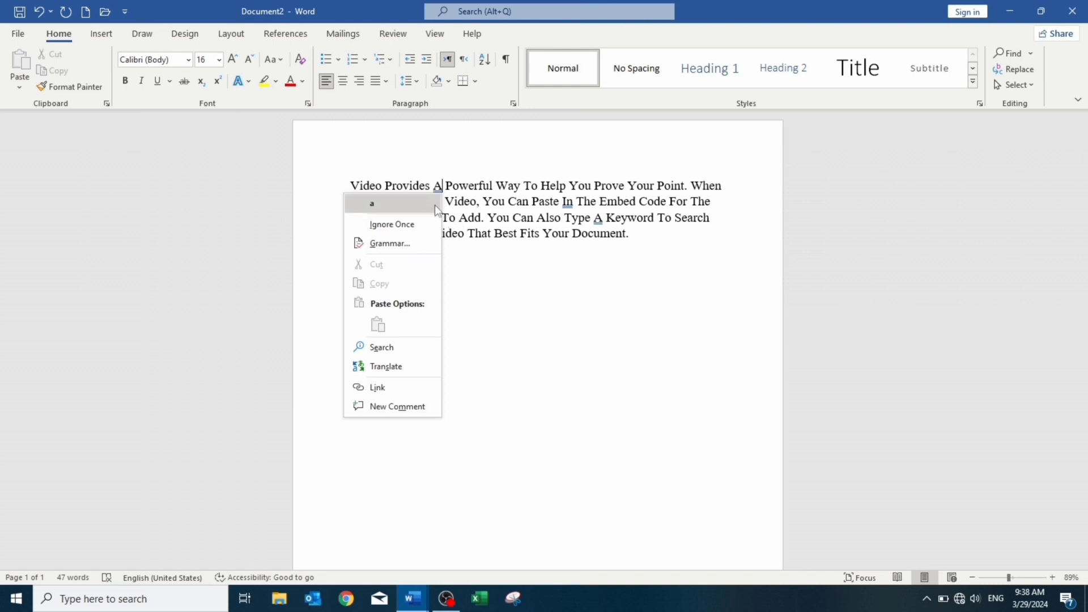
{"action": "left_click", "coordinate": [434, 204]}
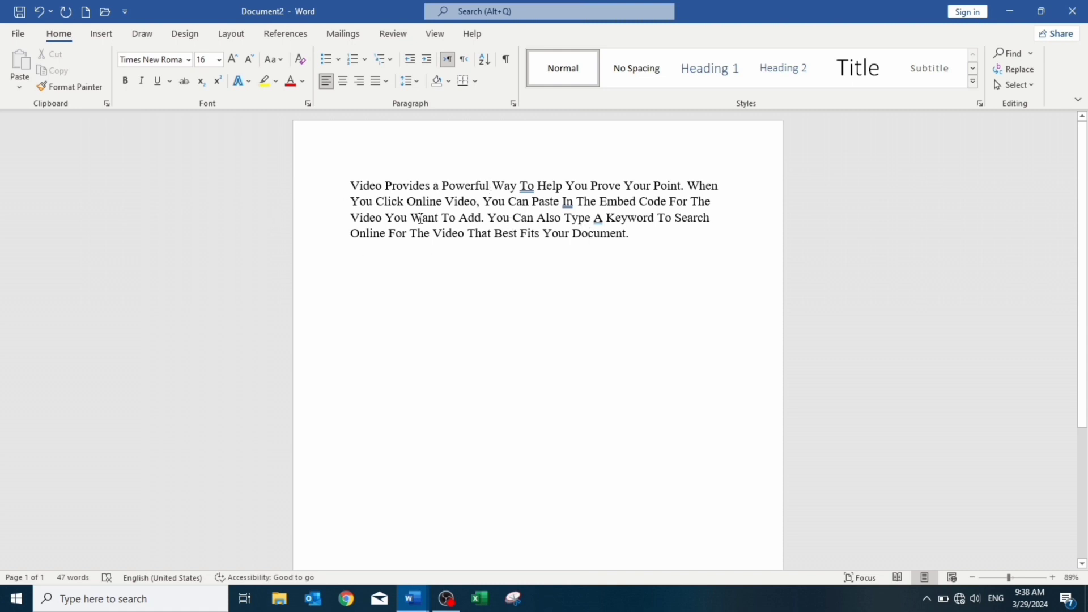
{"action": "left_click_drag", "start_coordinate": [329, 170], "coordinate": [556, 267]}
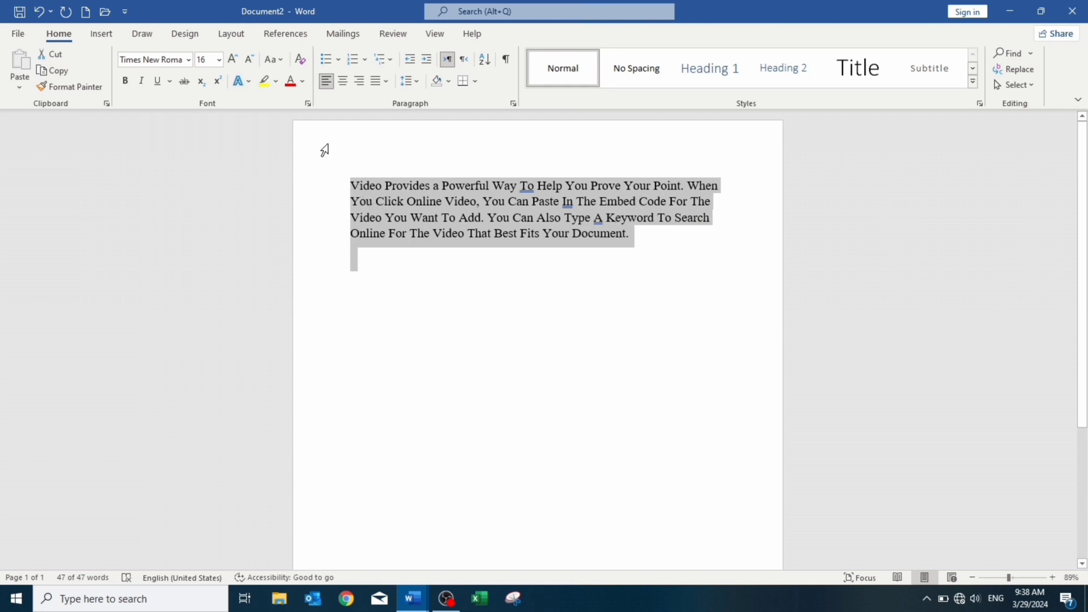
Apply tOGGLE cASE to the paragraph and correct 'vIDEO' to 'video'.
{"action": "left_click", "coordinate": [277, 60]}
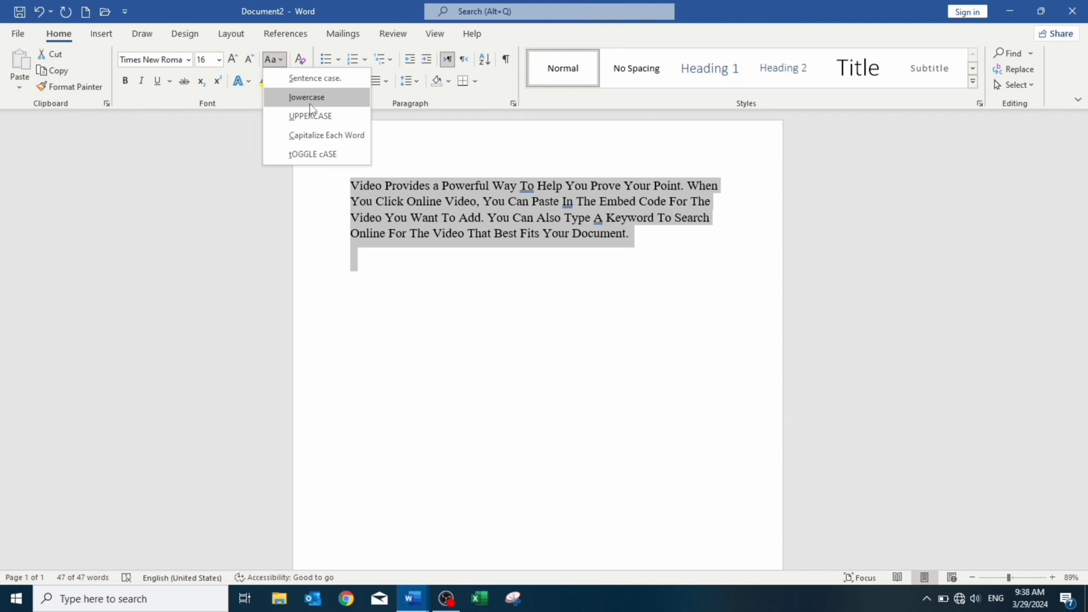
{"action": "left_click", "coordinate": [343, 154]}
{"action": "left_click", "coordinate": [629, 272]}
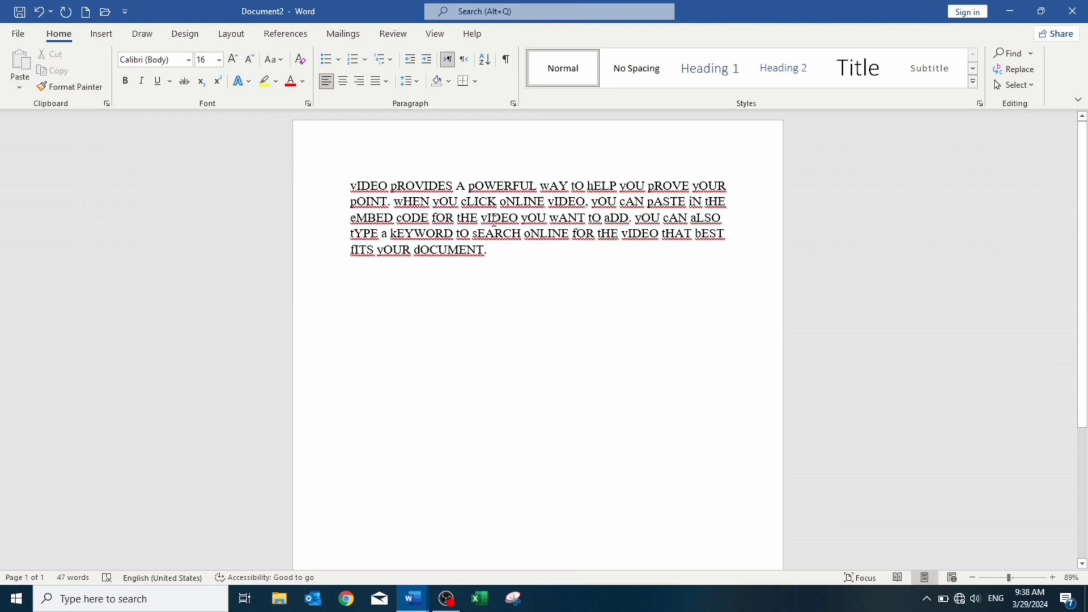
{"action": "right_click", "coordinate": [493, 220]}
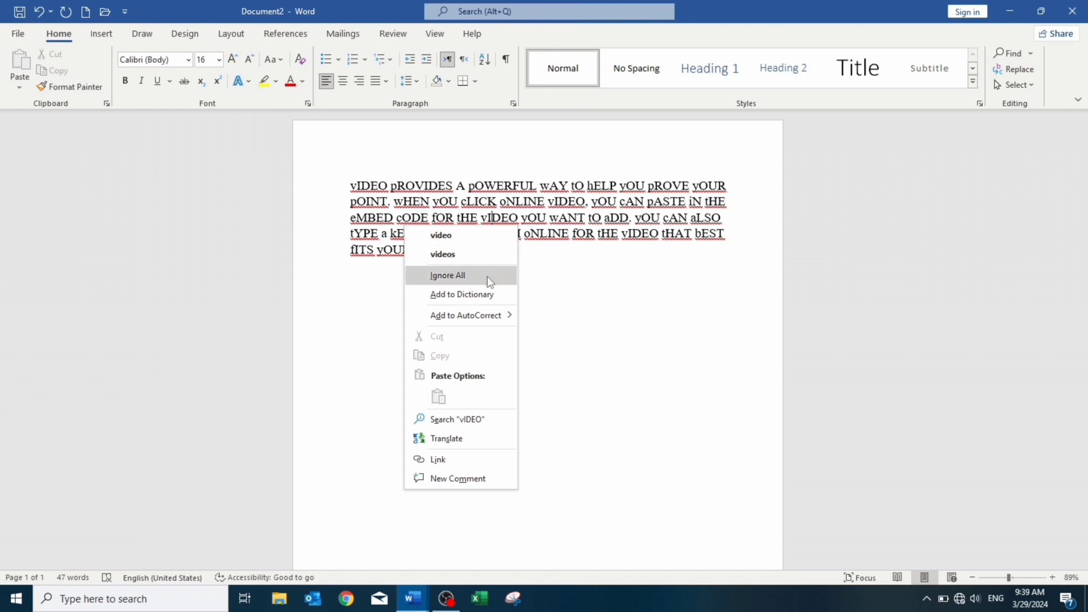
{"action": "left_click", "coordinate": [475, 237]}
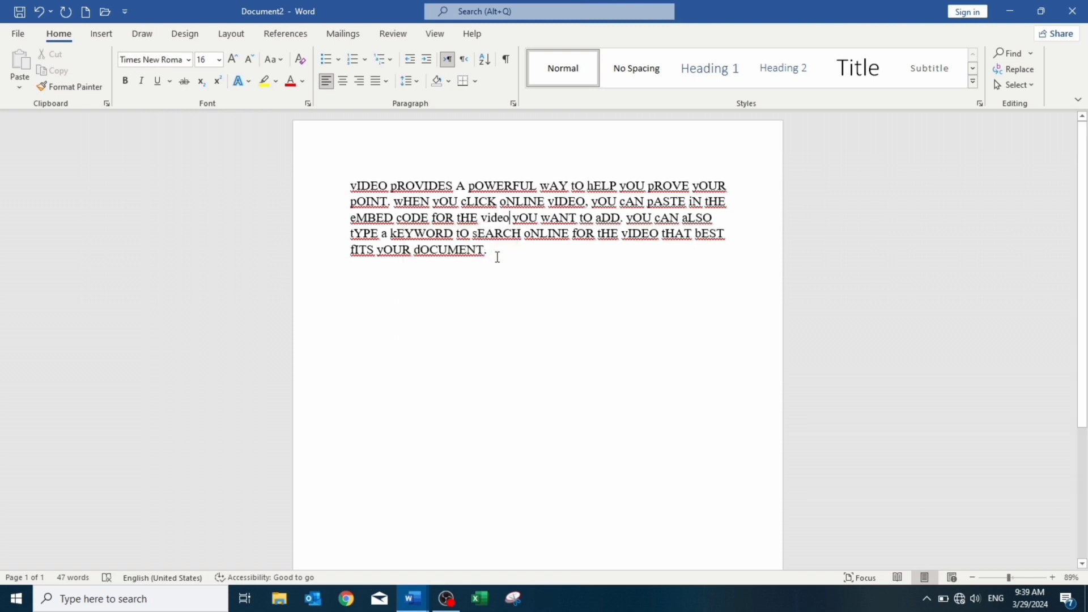
Convert the whole paragraph to Sentence case and reselect it.
{"action": "left_click_drag", "start_coordinate": [315, 187], "coordinate": [528, 268]}
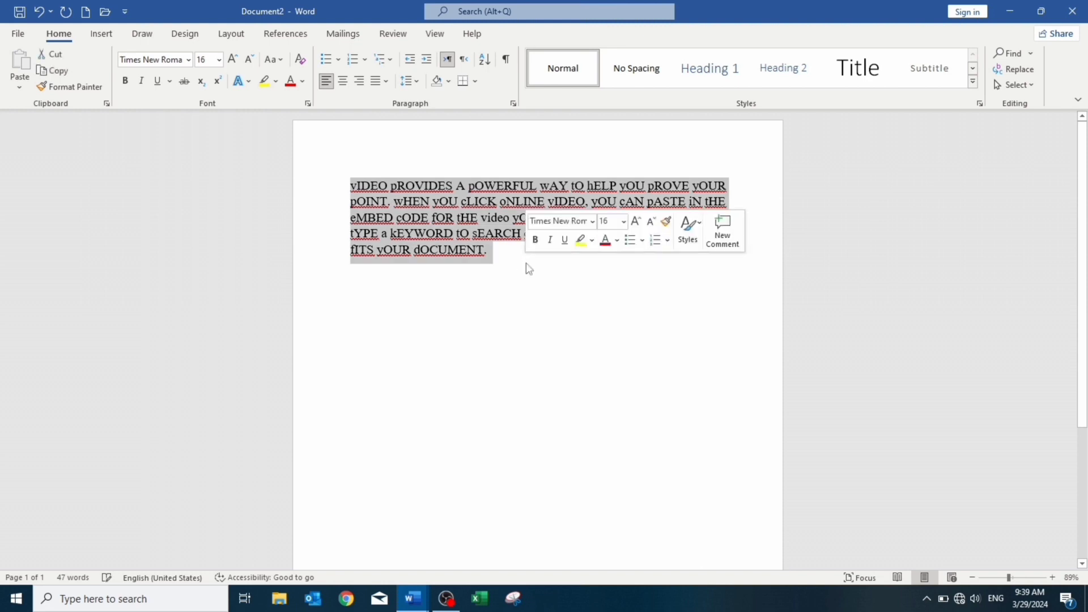
{"action": "left_click", "coordinate": [273, 59]}
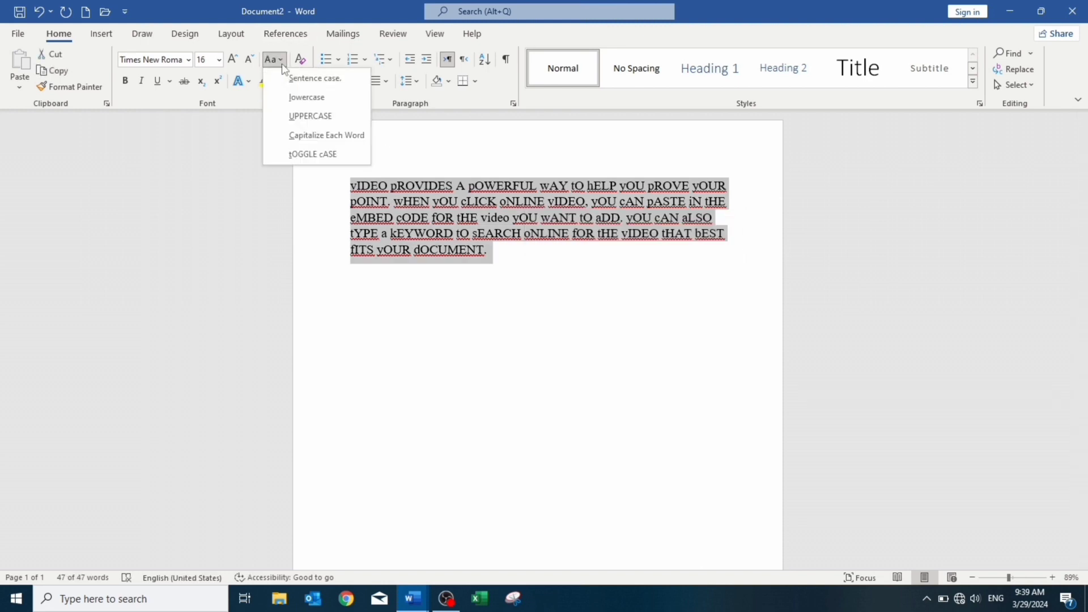
{"action": "left_click", "coordinate": [321, 80]}
{"action": "left_click", "coordinate": [509, 253]}
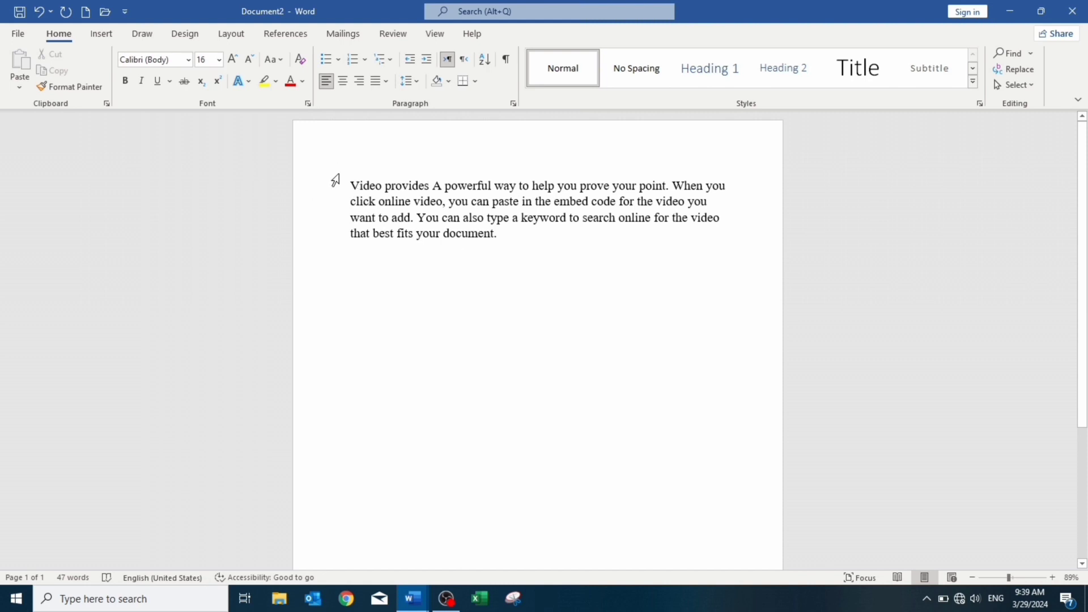
{"action": "left_click_drag", "start_coordinate": [337, 180], "coordinate": [661, 276]}
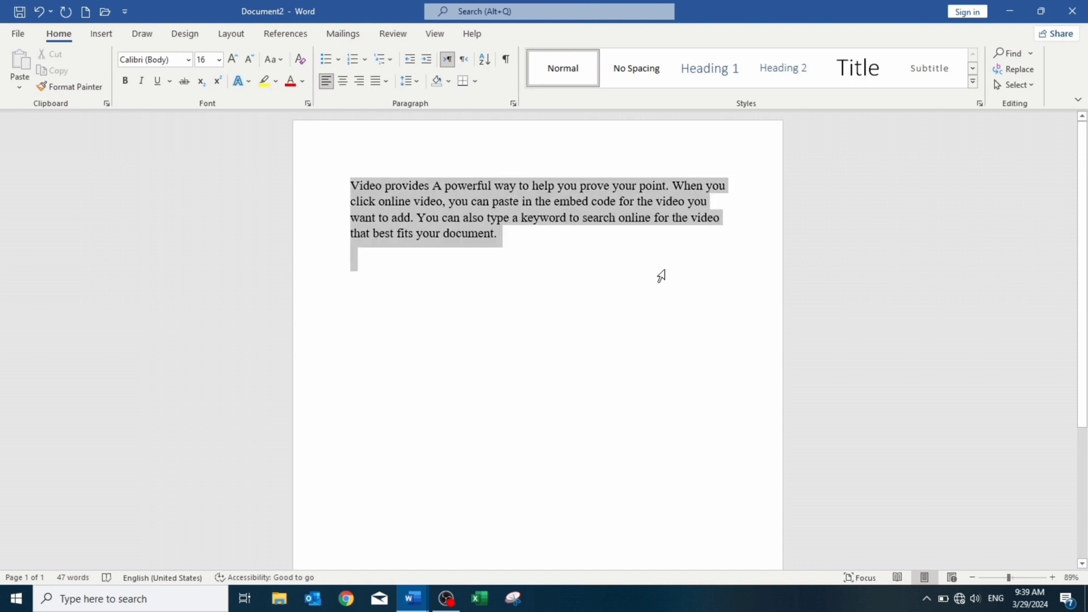
Make the paragraph bold and italic with a dash-dot-dot underline.
{"action": "left_click", "coordinate": [125, 81]}
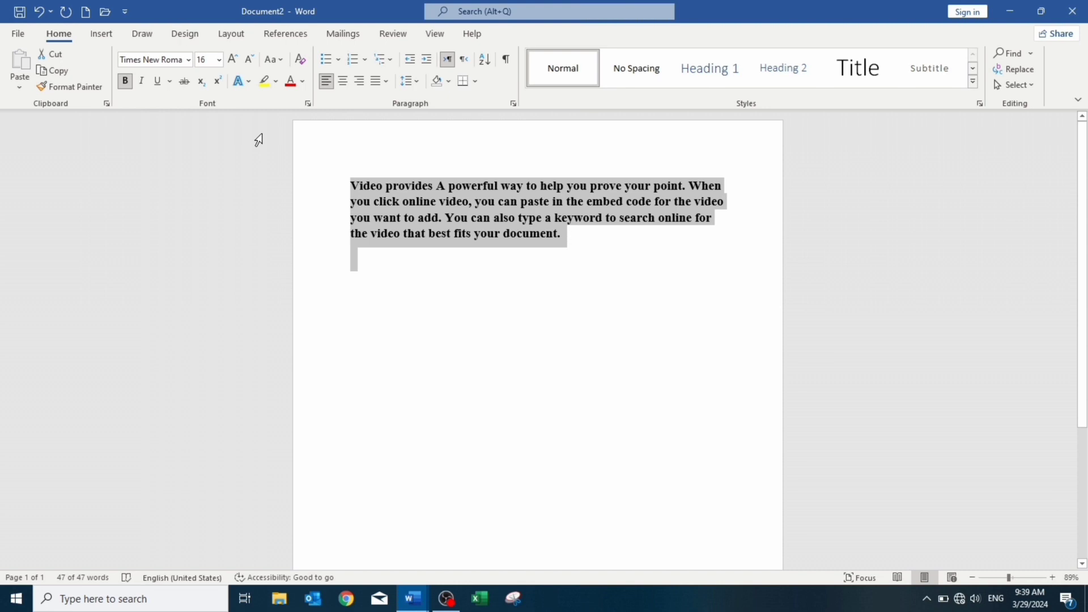
{"action": "left_click", "coordinate": [141, 81]}
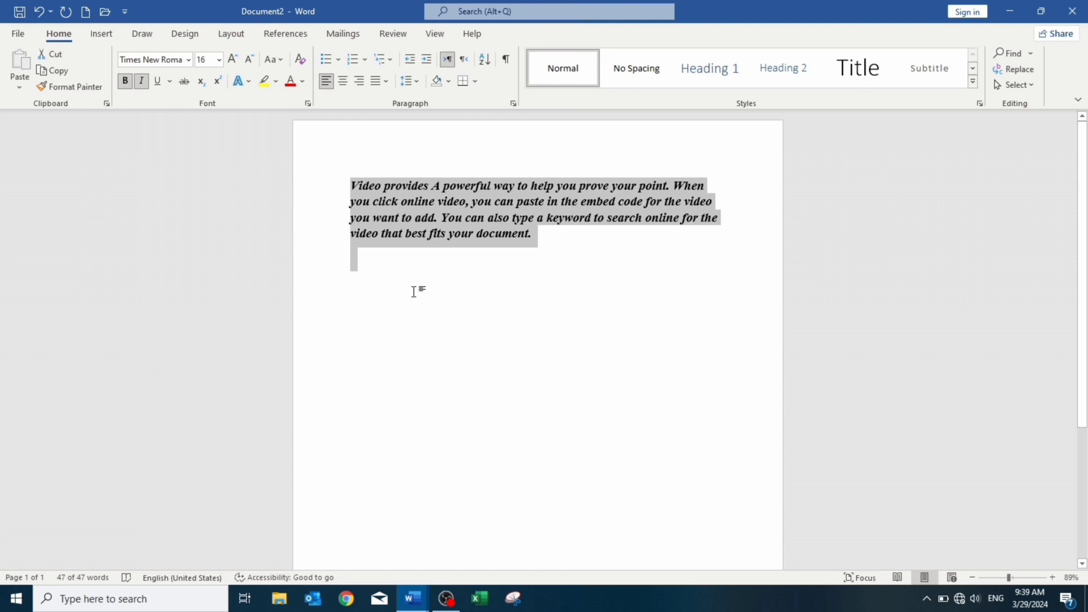
{"action": "left_click", "coordinate": [159, 85]}
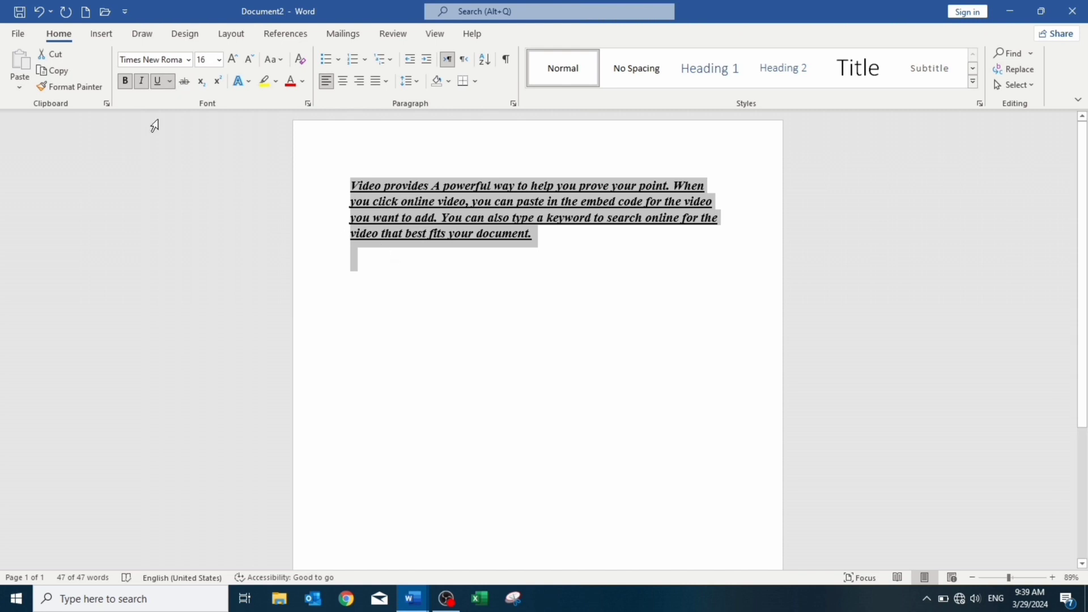
{"action": "left_click", "coordinate": [170, 81]}
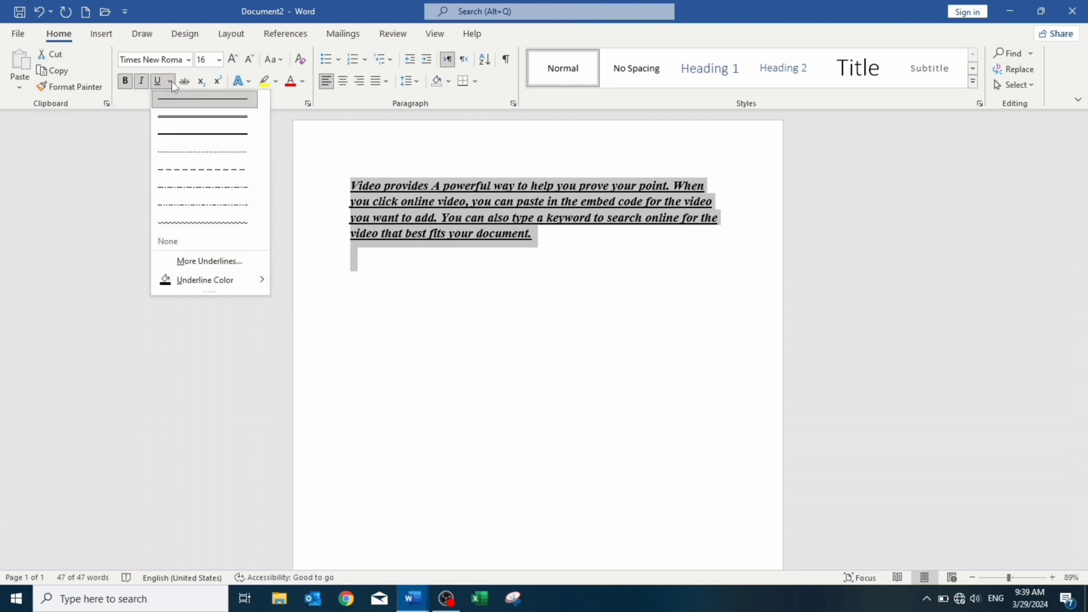
{"action": "left_click", "coordinate": [210, 212]}
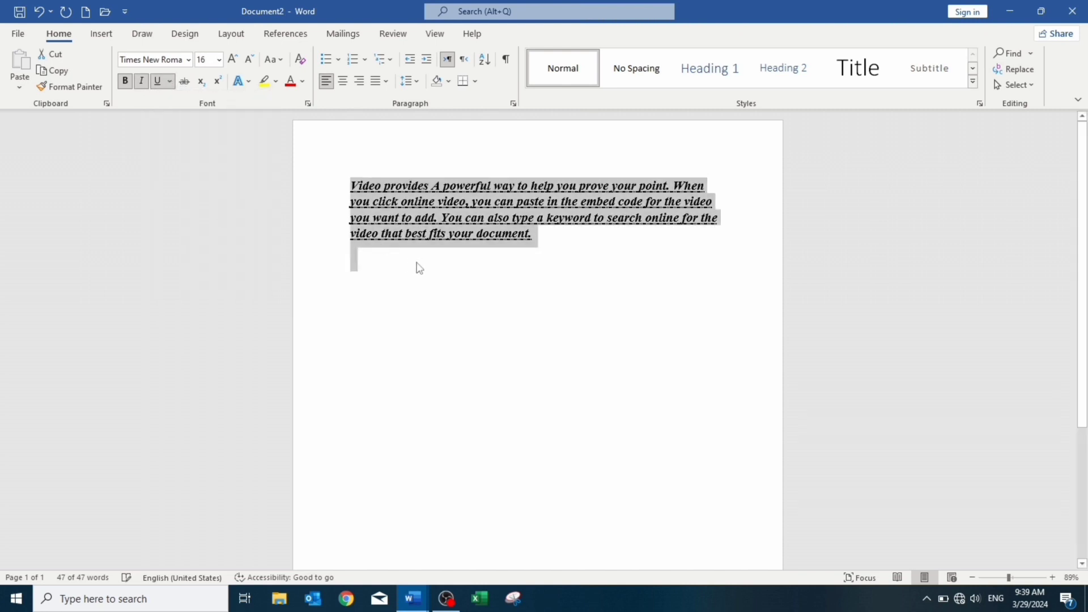
{"action": "left_click", "coordinate": [387, 260]}
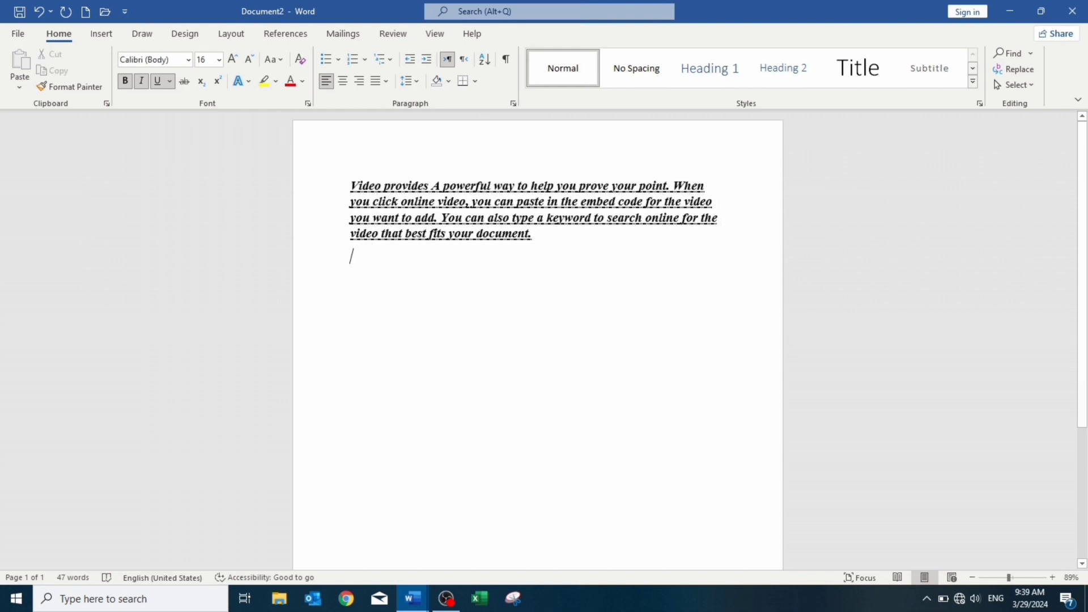
Type '900AFG' and '500AFG' on separate lines, strike through 900AFG, and start a new line.
{"action": "type", "text": "900"}
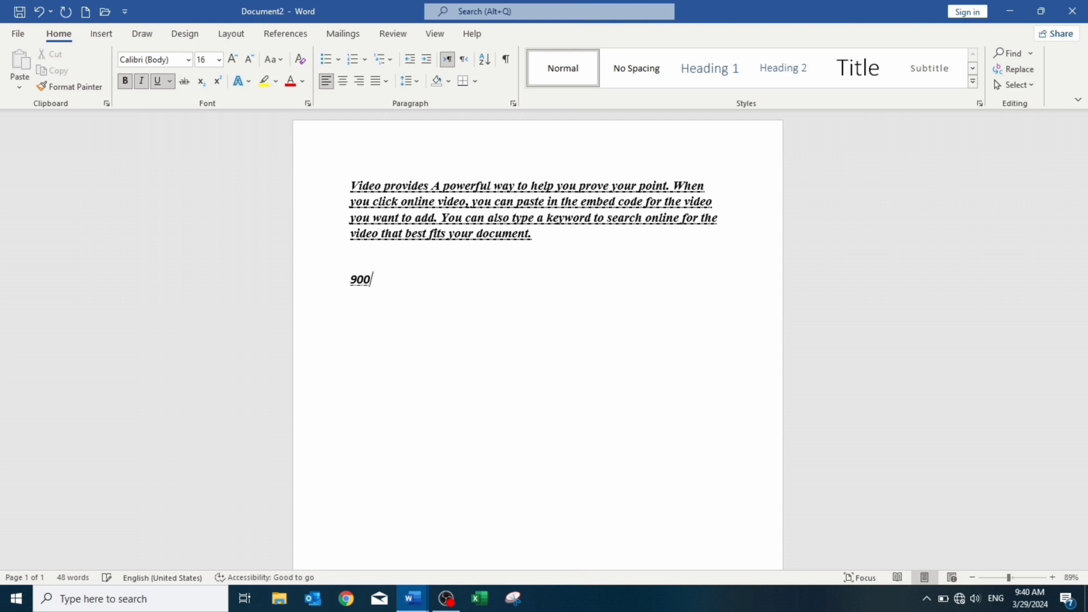
{"action": "type", "text": "AFG"}
{"action": "key", "text": "Return"}
{"action": "type", "text": "5"}
{"action": "type", "text": "00AFG"}
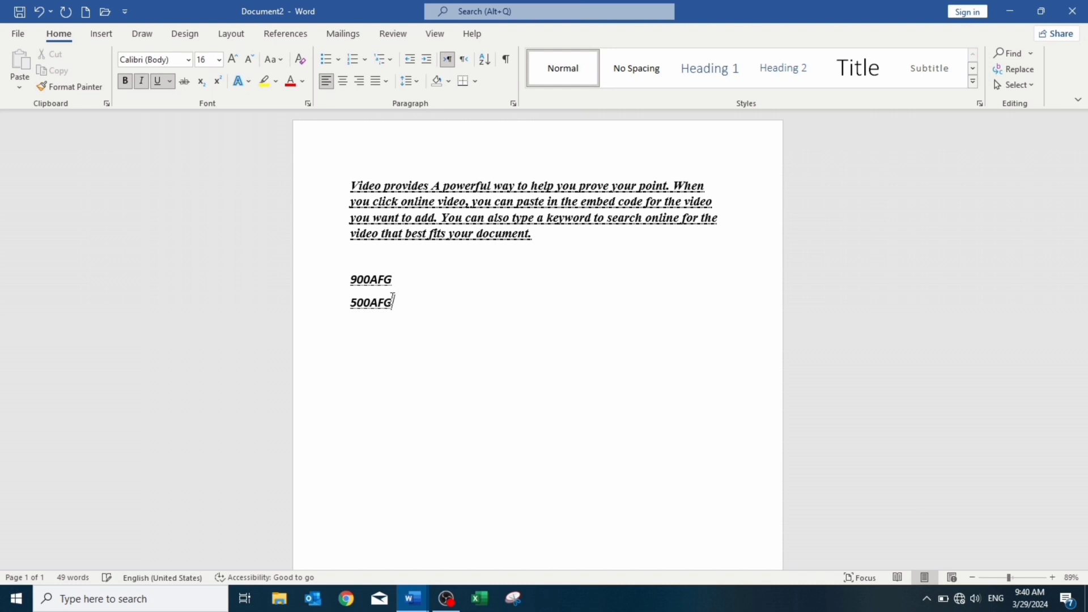
{"action": "left_click_drag", "start_coordinate": [399, 278], "coordinate": [352, 277]}
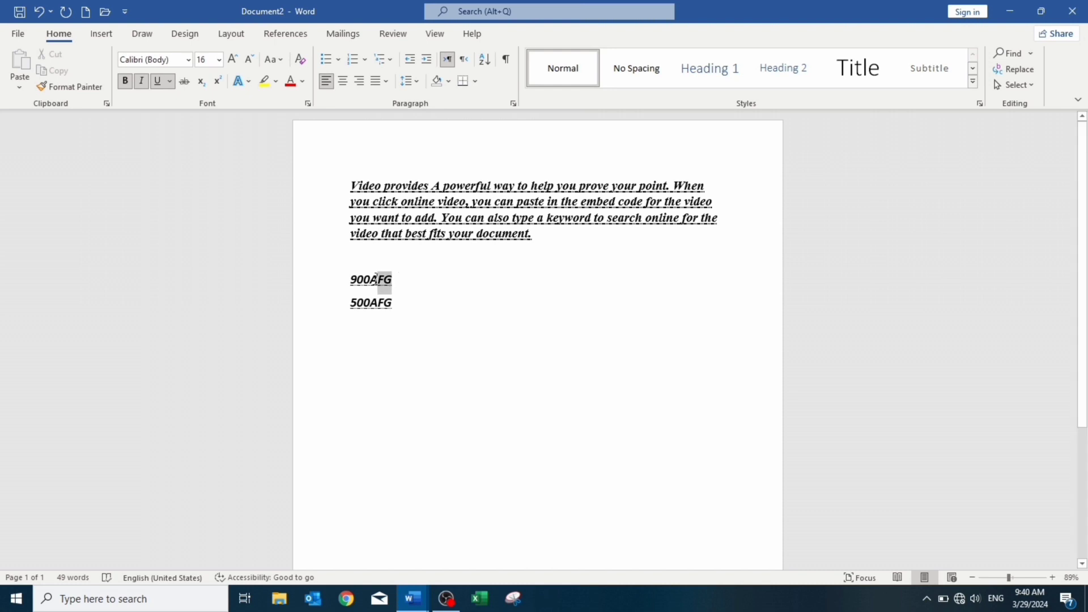
{"action": "left_click", "coordinate": [184, 81]}
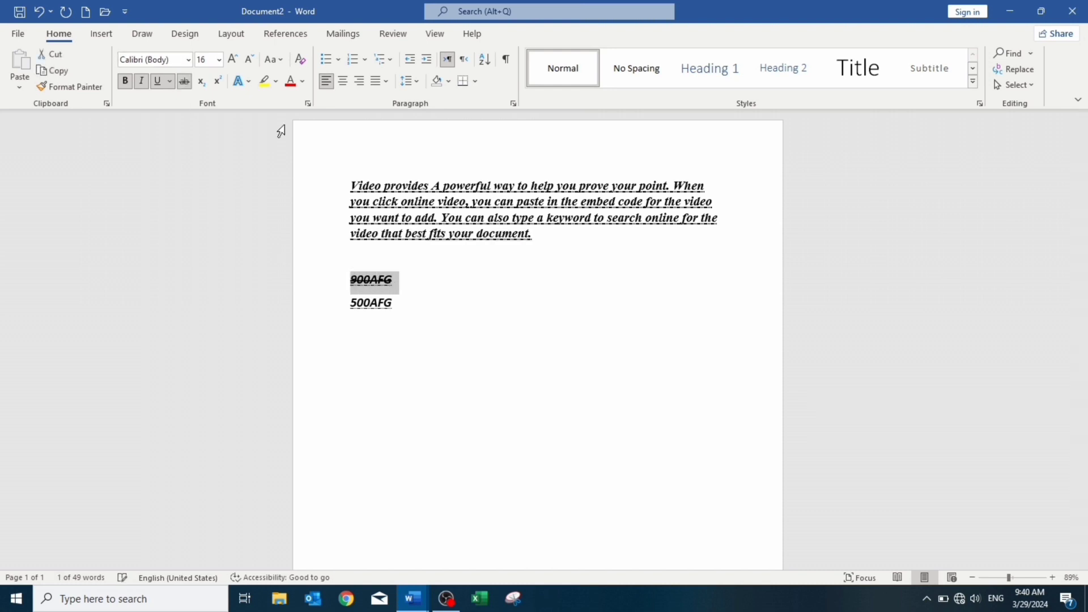
{"action": "left_click", "coordinate": [411, 294]}
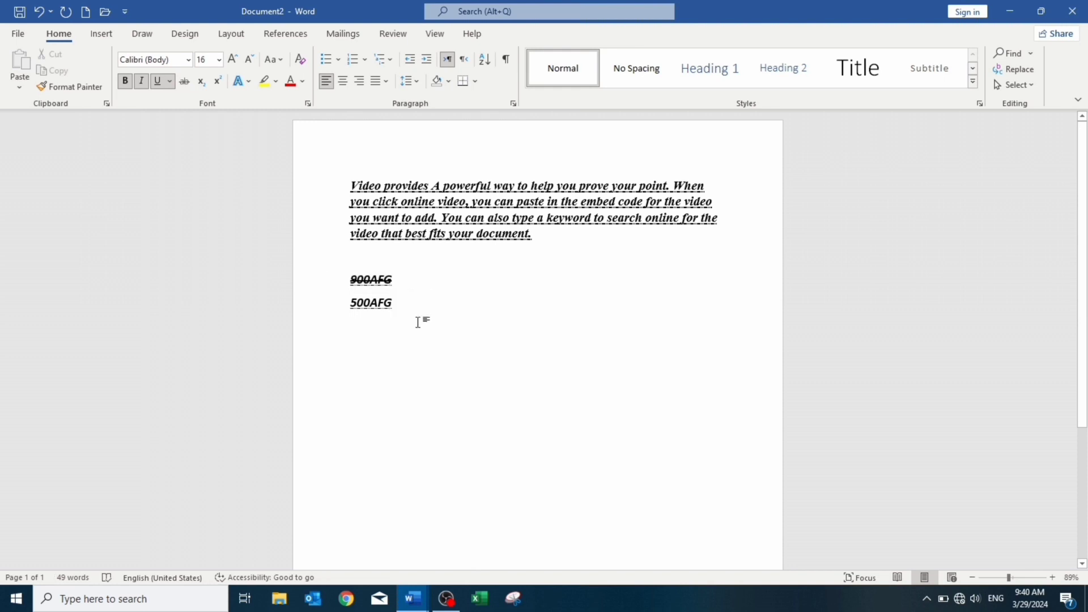
{"action": "left_click_drag", "start_coordinate": [334, 309], "coordinate": [401, 311]}
{"action": "left_click", "coordinate": [402, 313]}
{"action": "key", "text": "Down"}
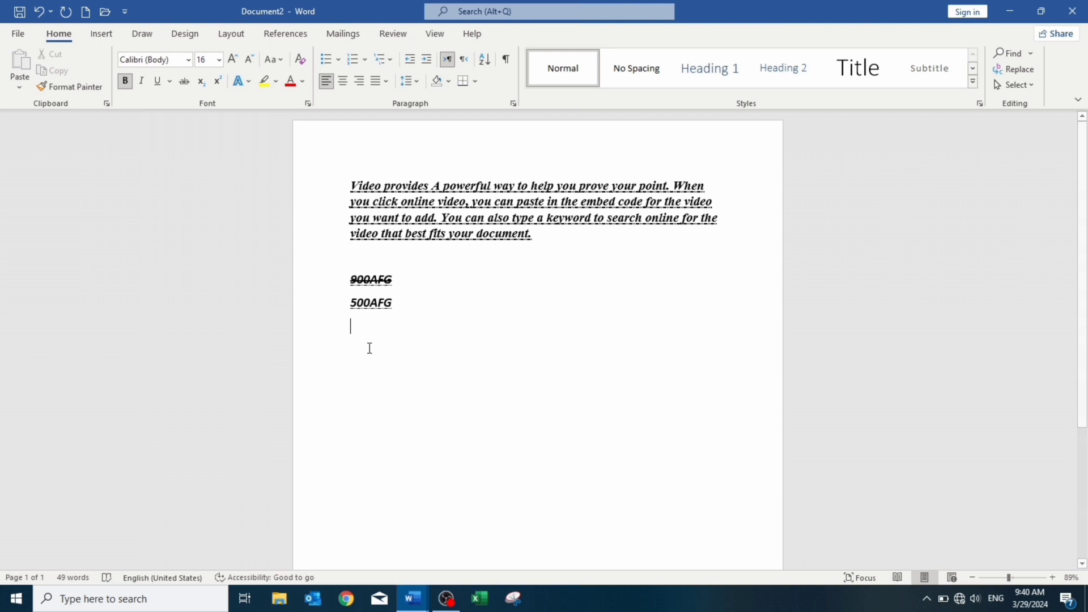
Type 'H2O' and make its 2 subscript.
{"action": "type", "text": "H@"}
{"action": "key", "text": "BackSpace"}
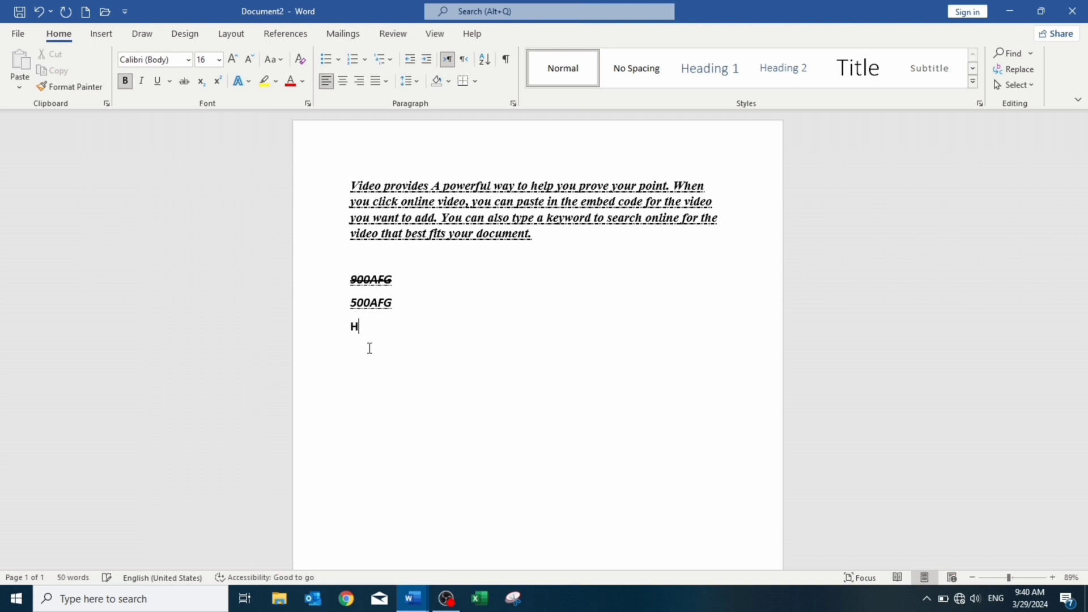
{"action": "type", "text": "2O"}
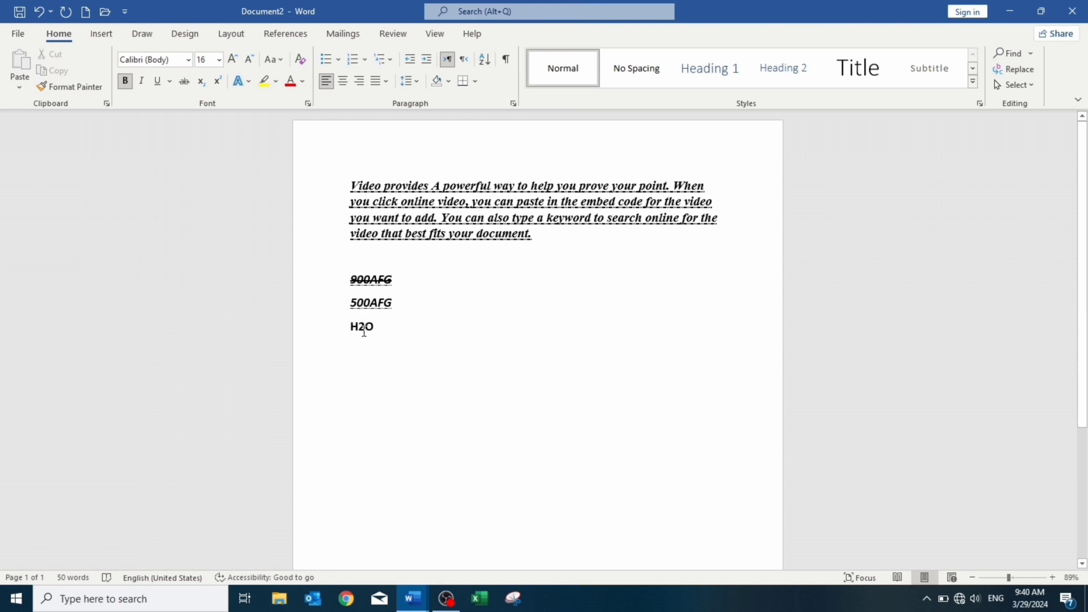
{"action": "left_click_drag", "start_coordinate": [364, 328], "coordinate": [358, 329]}
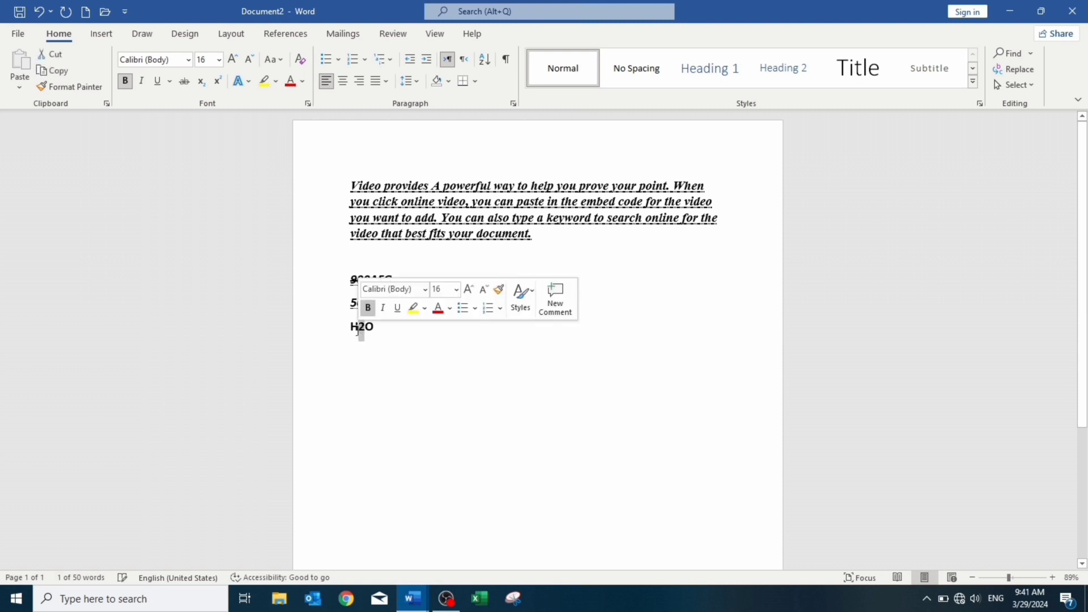
{"action": "left_click", "coordinate": [204, 85]}
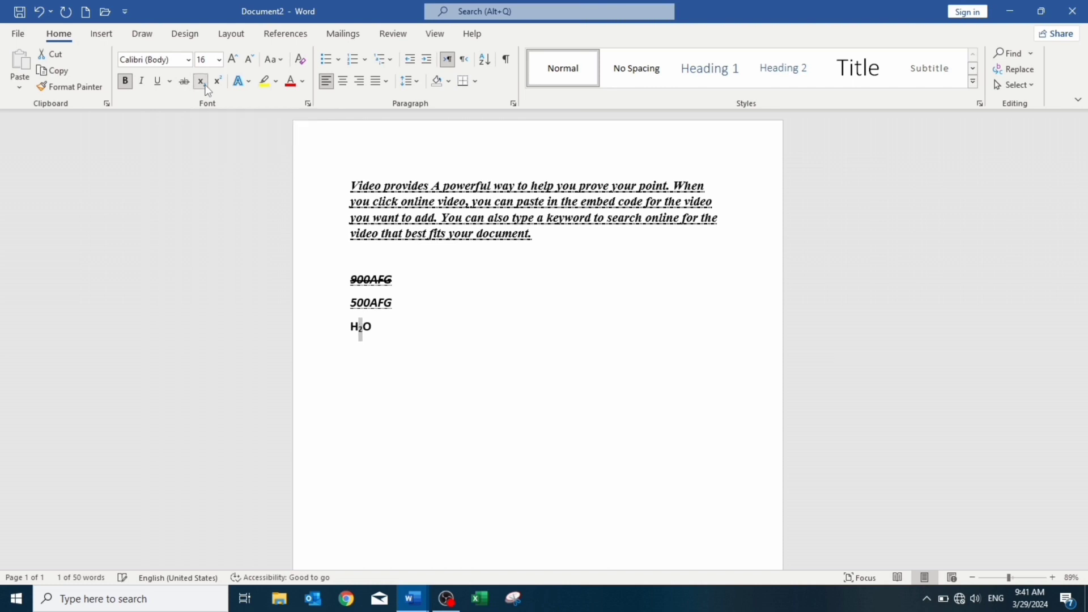
{"action": "left_click", "coordinate": [378, 326]}
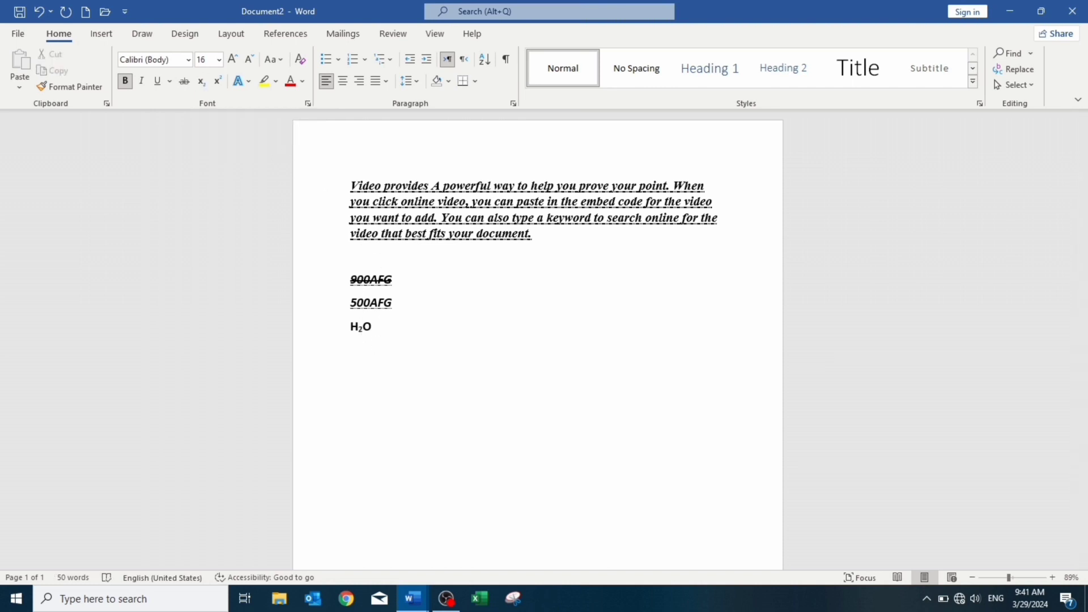
Add '22' with the final 2 superscript, then type '1st 2nd' in normal text.
{"action": "type", "text": "22"}
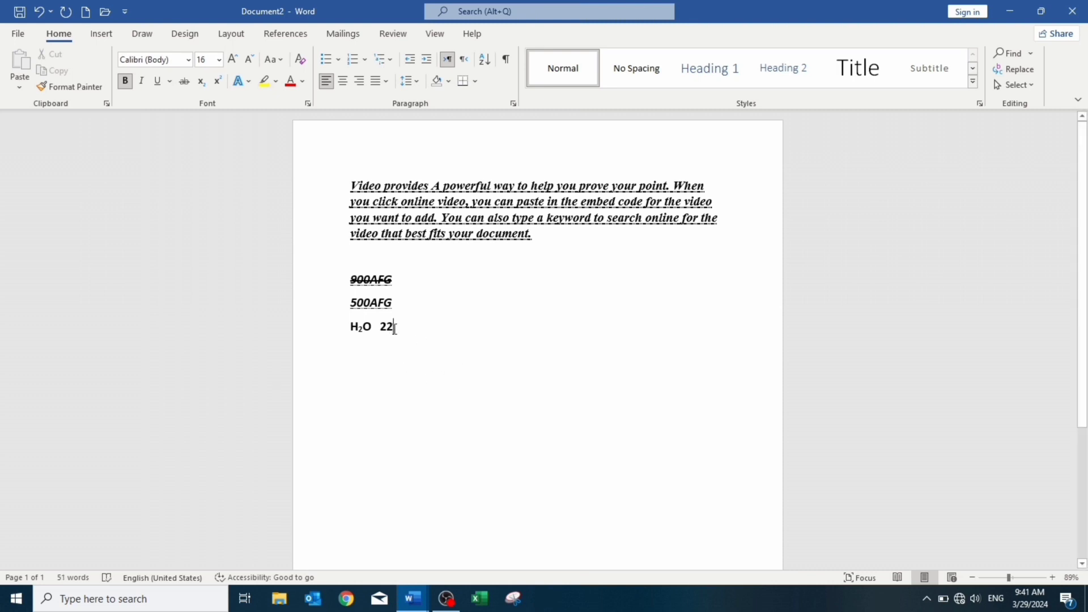
{"action": "left_click_drag", "start_coordinate": [395, 329], "coordinate": [386, 328]}
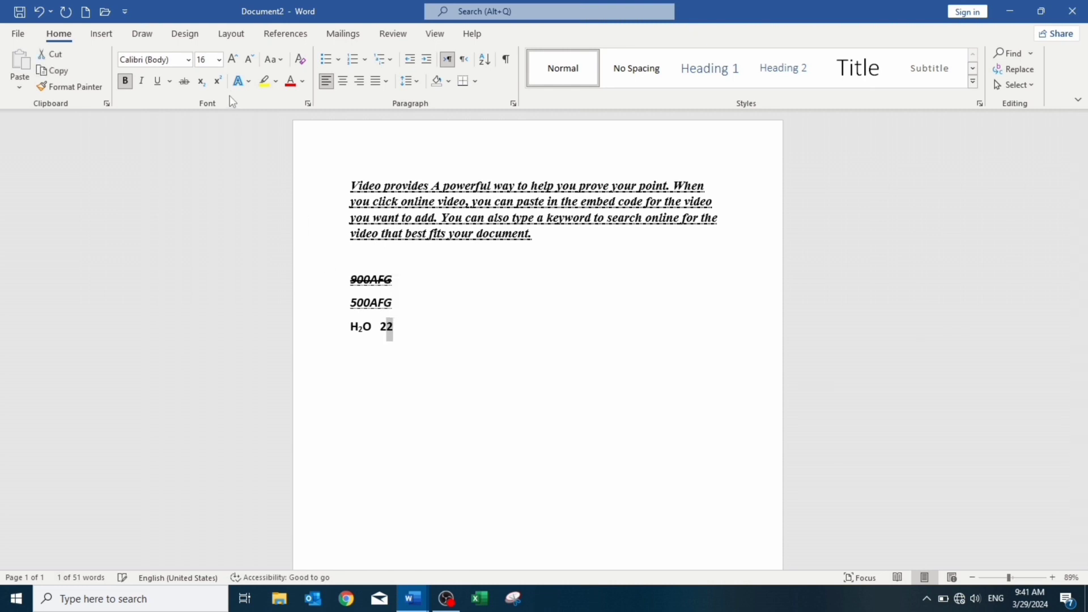
{"action": "left_click", "coordinate": [218, 83]}
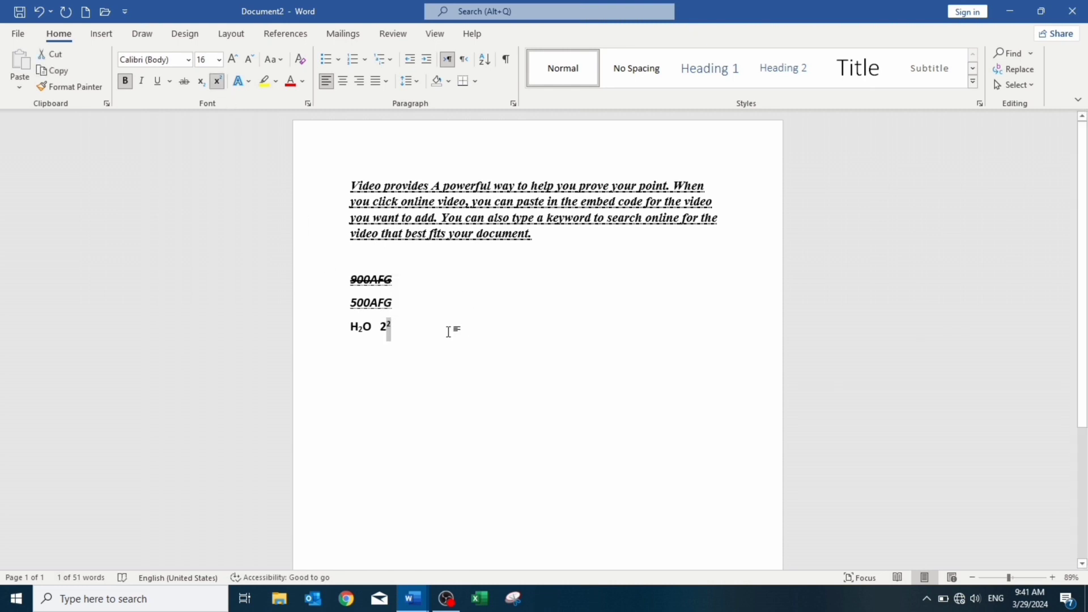
{"action": "left_click", "coordinate": [401, 328]}
{"action": "left_click", "coordinate": [217, 79]}
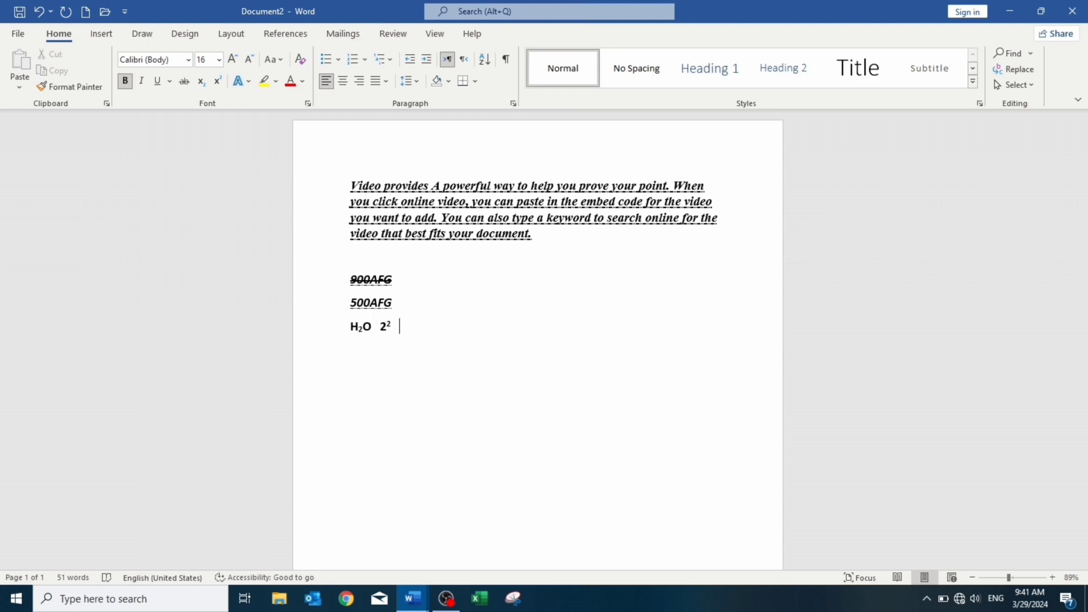
{"action": "type", "text": "1s"}
{"action": "type", "text": "t"}
{"action": "type", "text": " 2nd"}
Create a new blank document and generate a sample paragraph with =rand().
{"action": "left_click", "coordinate": [85, 11]}
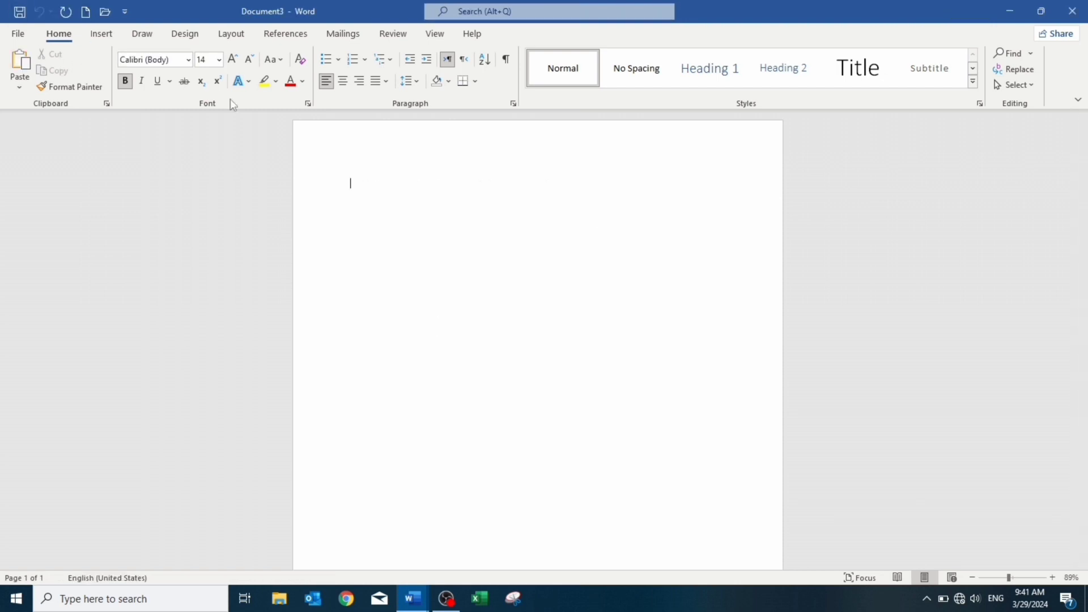
{"action": "type", "text": "=r"}
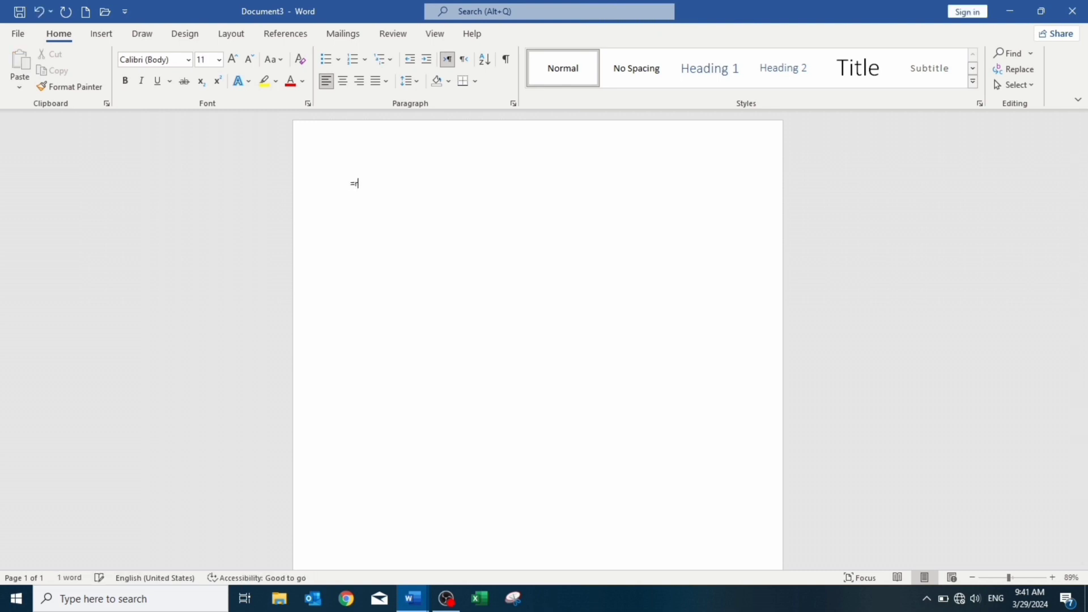
{"action": "type", "text": "d()"}
{"action": "key", "text": "Return"}
Set all the document text to 18 pt and bold.
{"action": "key", "text": "ctrl+a"}
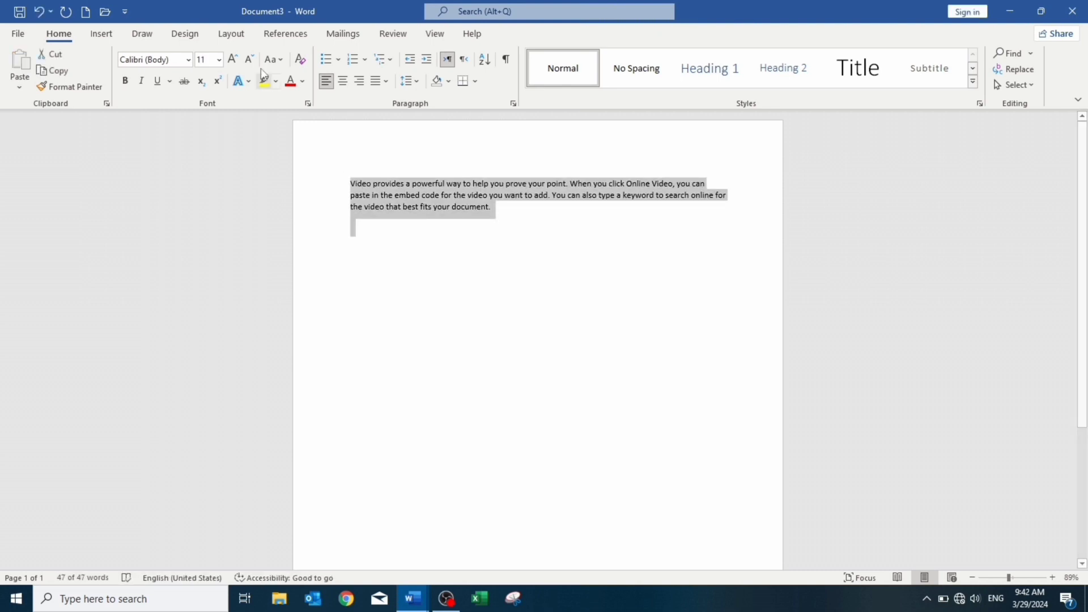
{"action": "left_click", "coordinate": [219, 60]}
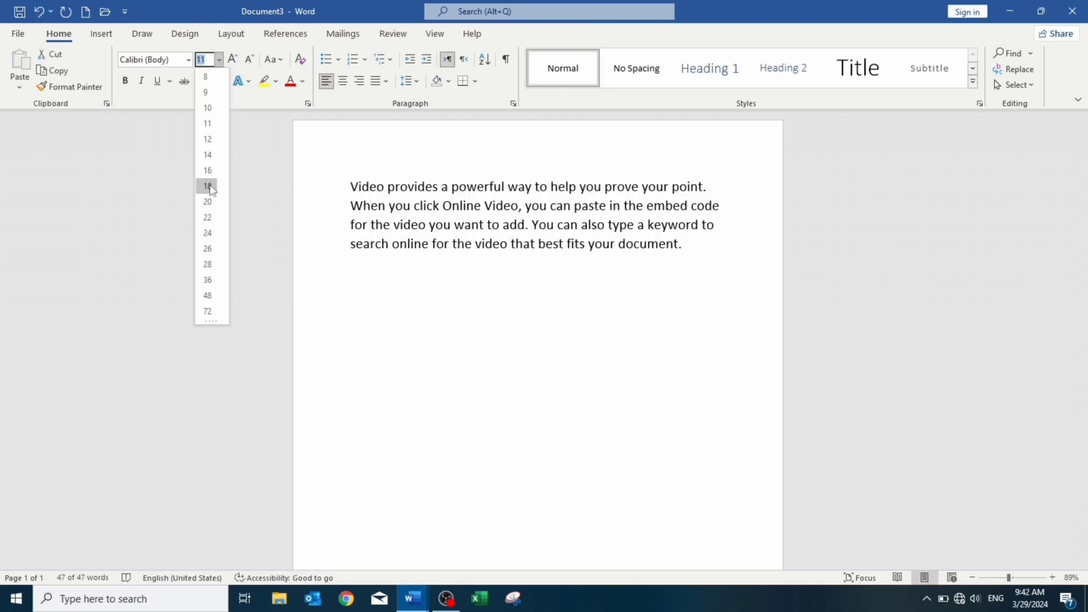
{"action": "left_click", "coordinate": [205, 176]}
{"action": "left_click", "coordinate": [125, 81]}
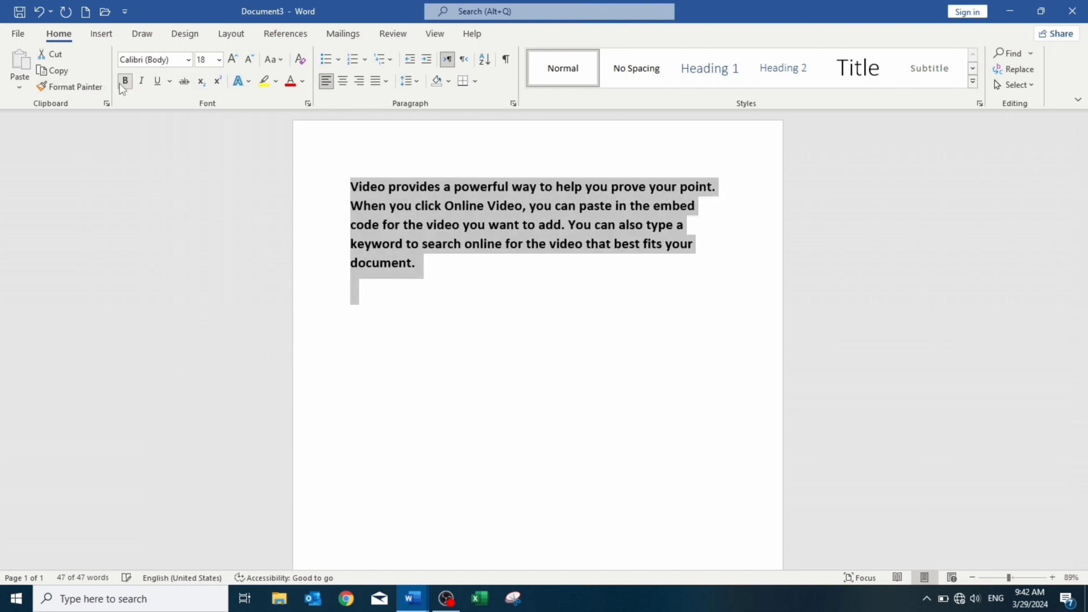
Apply a blue text effect style and a gold outline to the paragraph.
{"action": "left_click", "coordinate": [249, 83]}
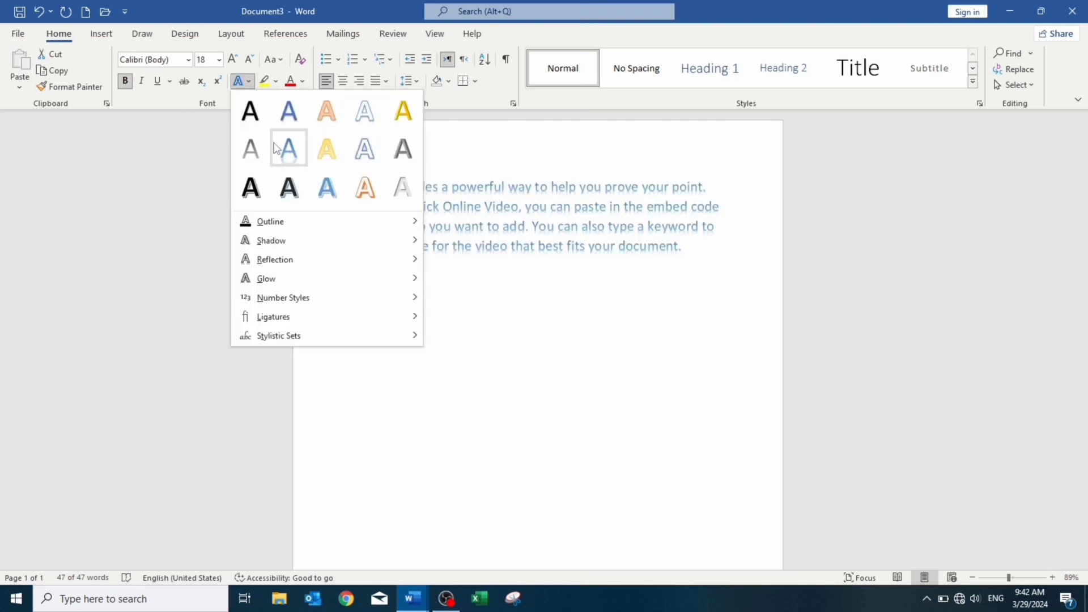
{"action": "left_click", "coordinate": [289, 113]}
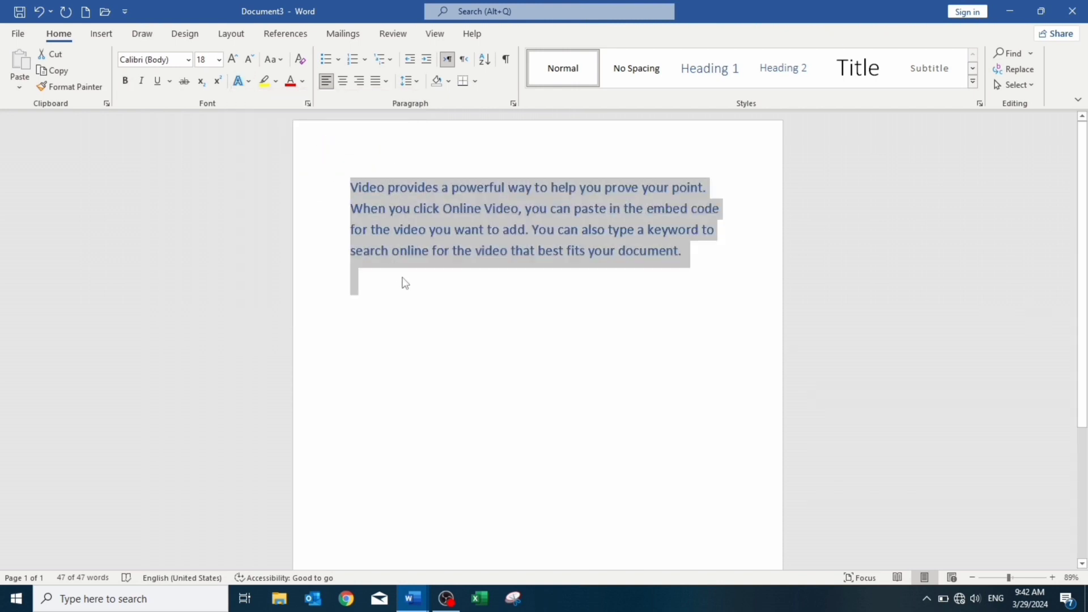
{"action": "left_click", "coordinate": [247, 86]}
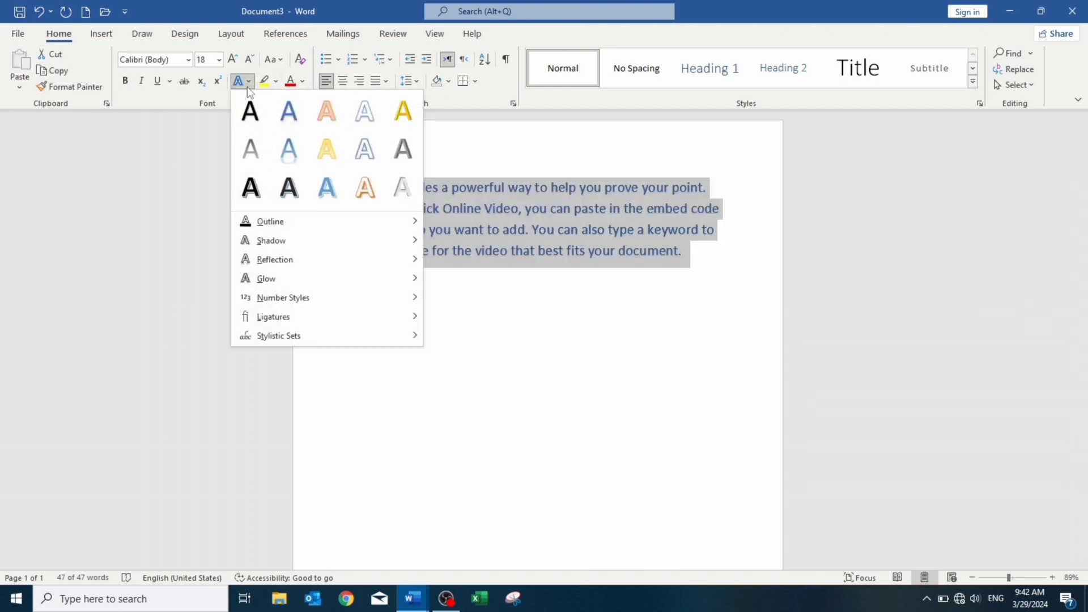
{"action": "mouse_move", "coordinate": [270, 221]}
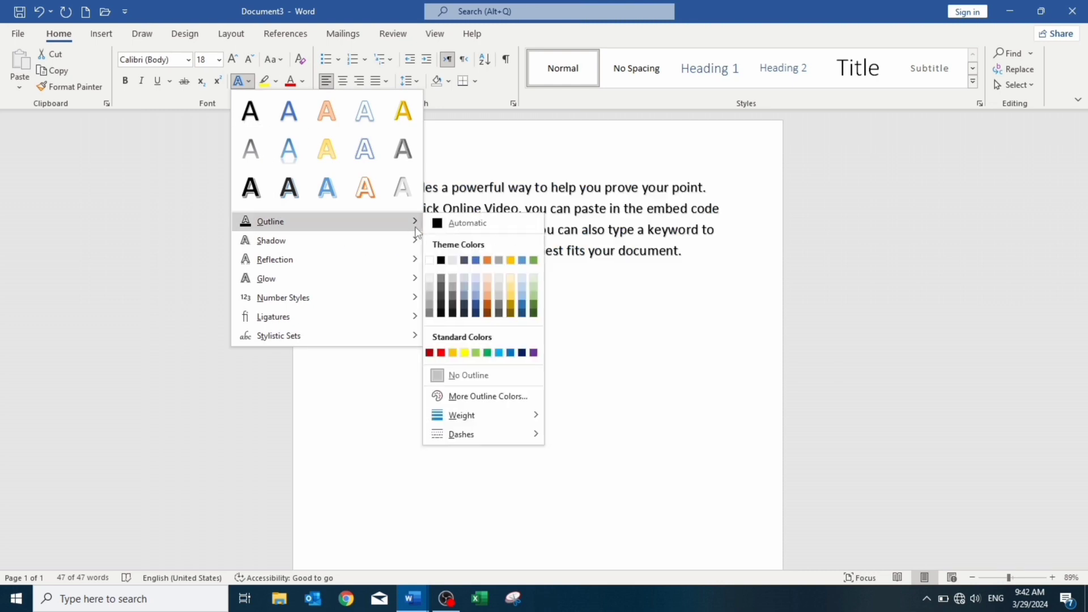
{"action": "left_click", "coordinate": [509, 261]}
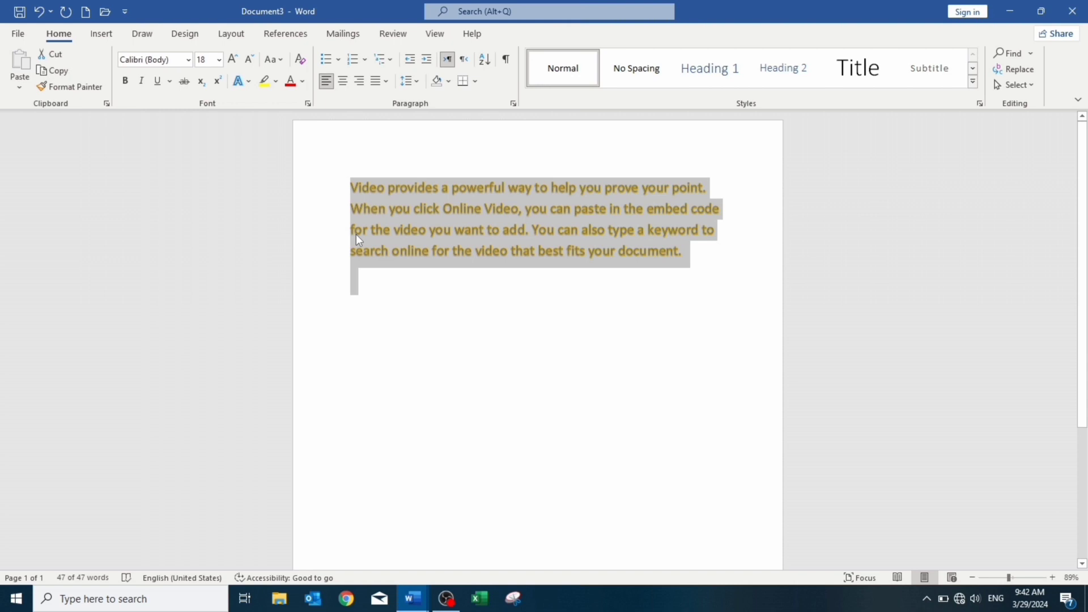
Add an inner shadow, a full touching reflection and a gold glow to the text.
{"action": "left_click", "coordinate": [241, 81]}
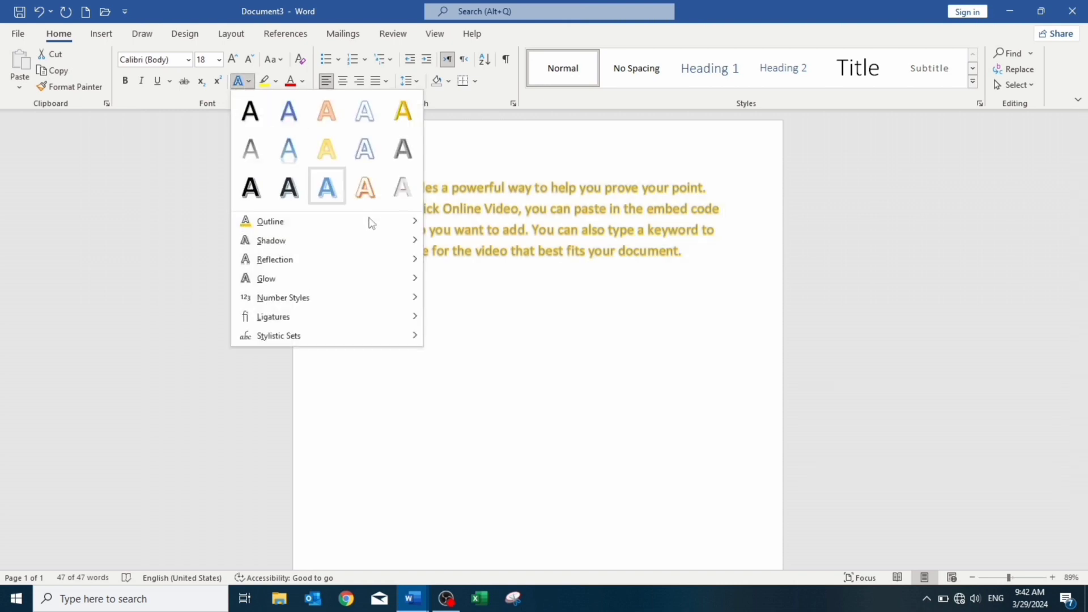
{"action": "mouse_move", "coordinate": [271, 240]}
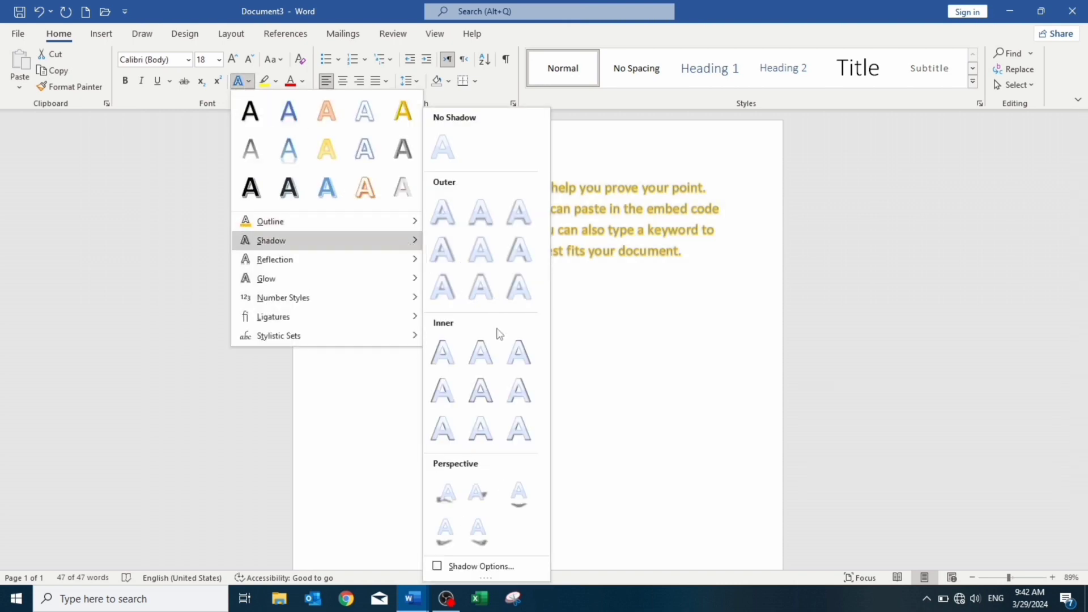
{"action": "left_click", "coordinate": [480, 363]}
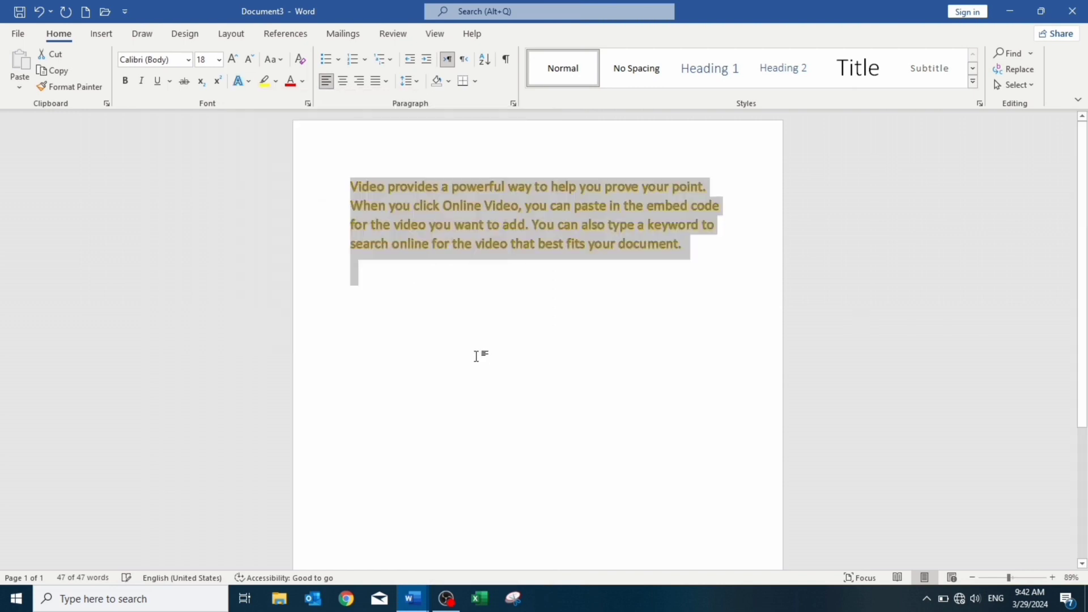
{"action": "left_click", "coordinate": [240, 84]}
{"action": "mouse_move", "coordinate": [274, 260]}
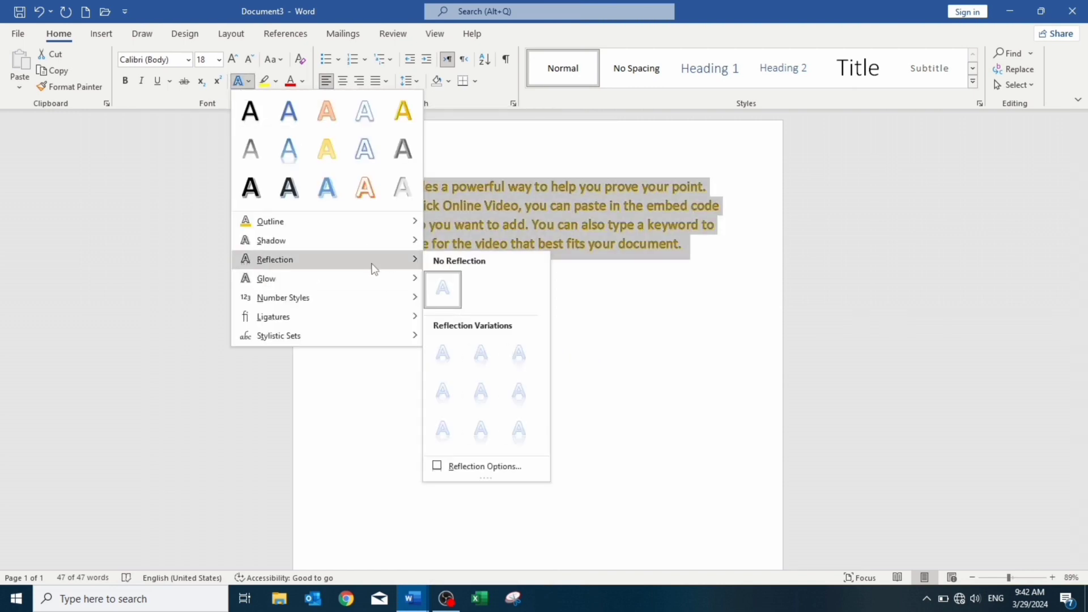
{"action": "left_click", "coordinate": [510, 360]}
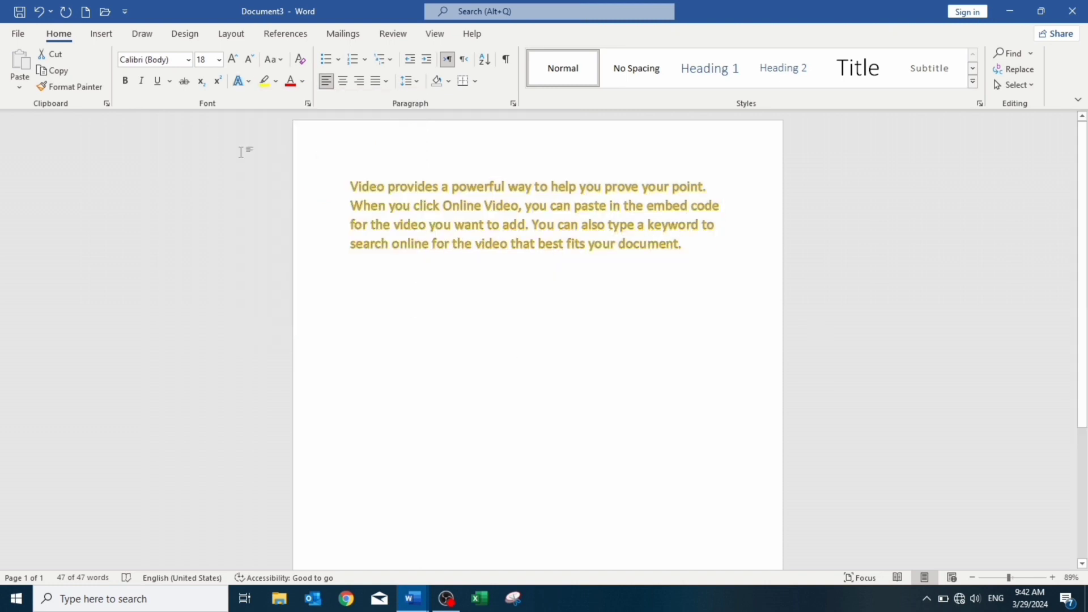
{"action": "left_click", "coordinate": [241, 81]}
{"action": "mouse_move", "coordinate": [328, 277]}
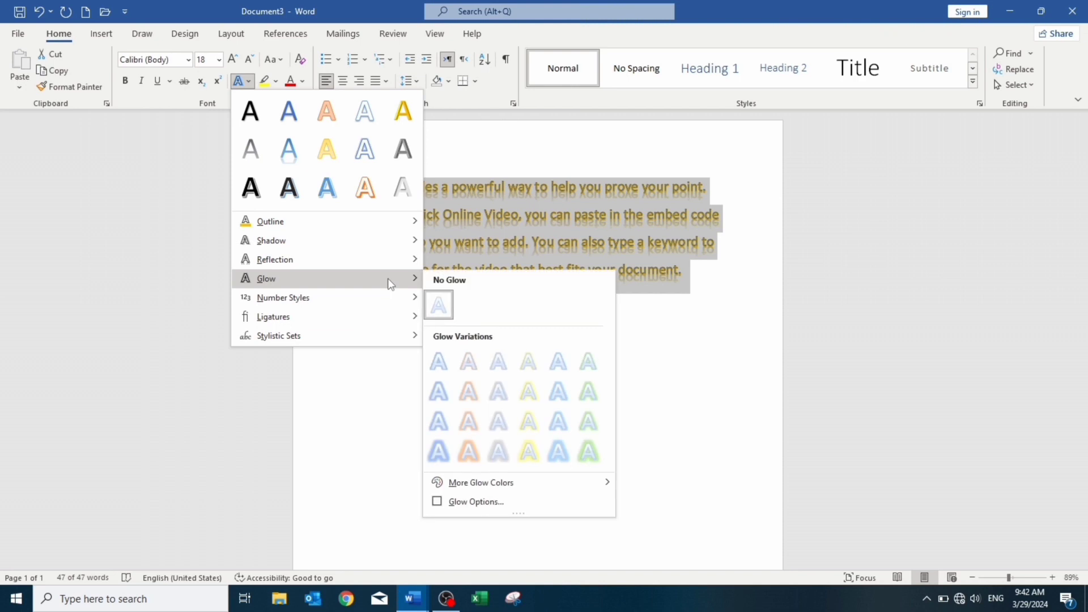
{"action": "left_click", "coordinate": [527, 391]}
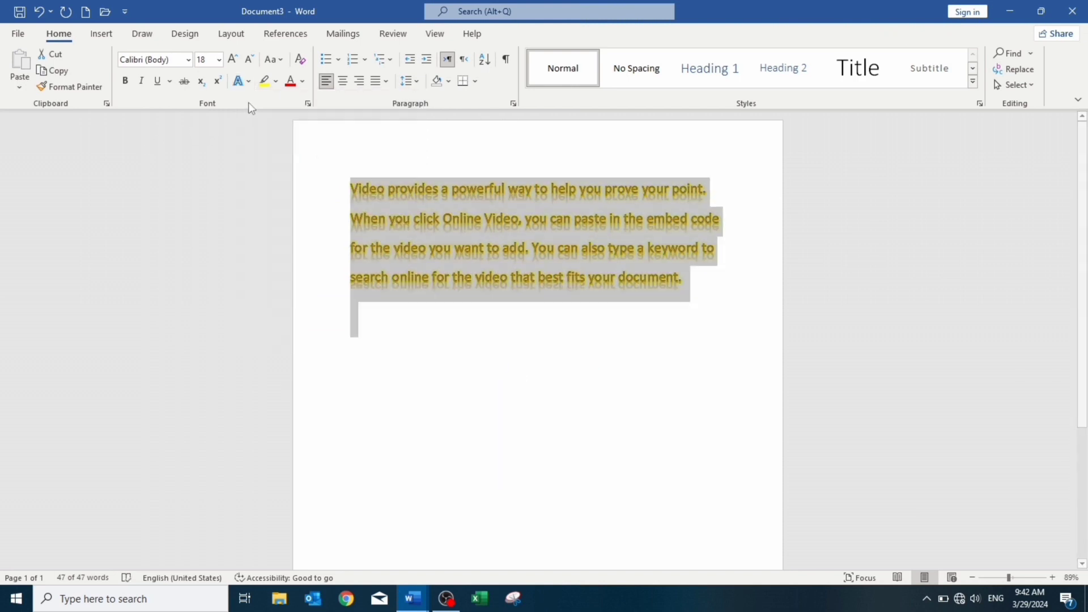
Add a reflection variation beneath the paragraph text.
{"action": "left_click", "coordinate": [239, 81]}
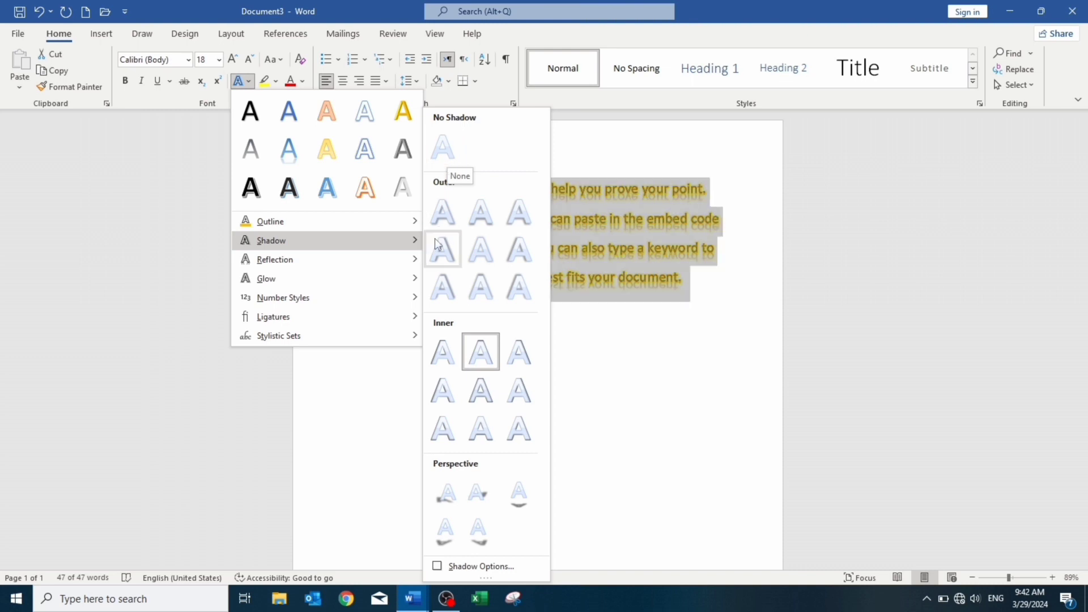
{"action": "mouse_move", "coordinate": [274, 260]}
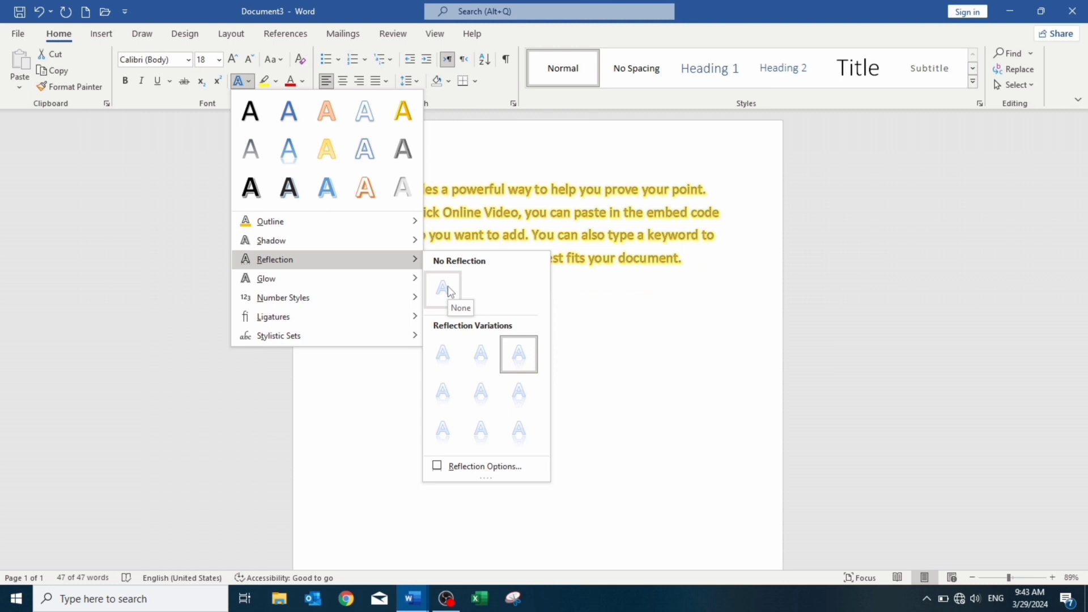
{"action": "left_click", "coordinate": [363, 367]}
{"action": "left_click", "coordinate": [448, 249]}
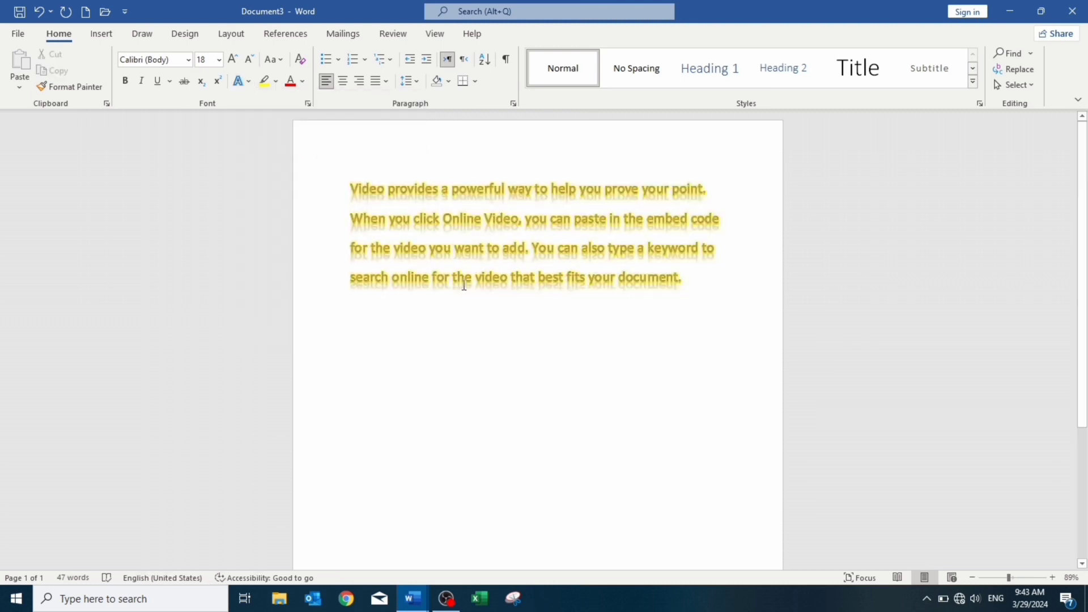
Insert the number 88889 after 'you' on the third line and select it.
{"action": "type", "text": "8"}
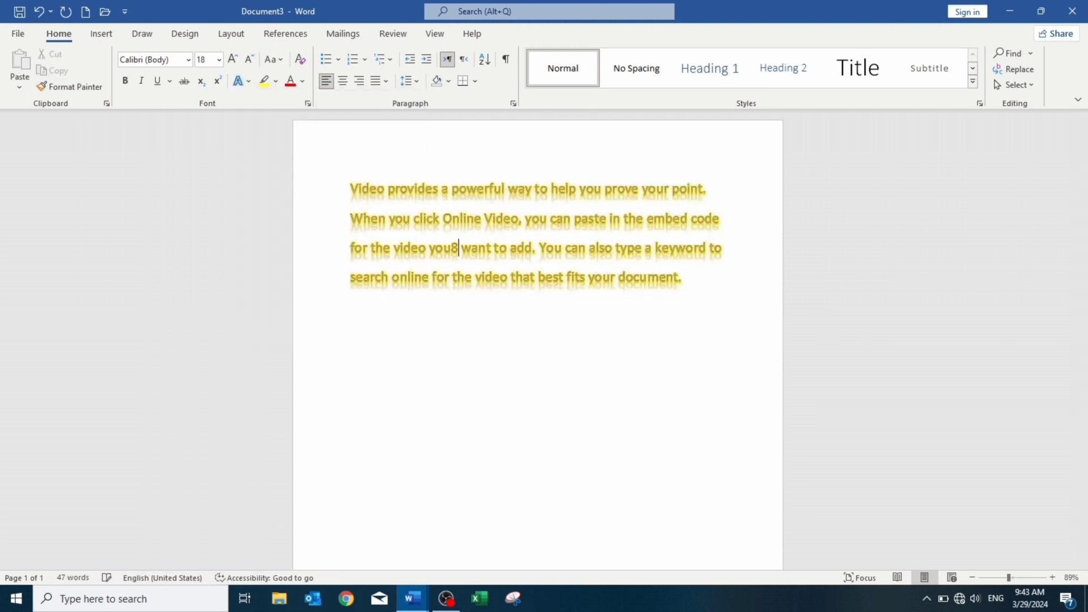
{"action": "type", "text": "888"}
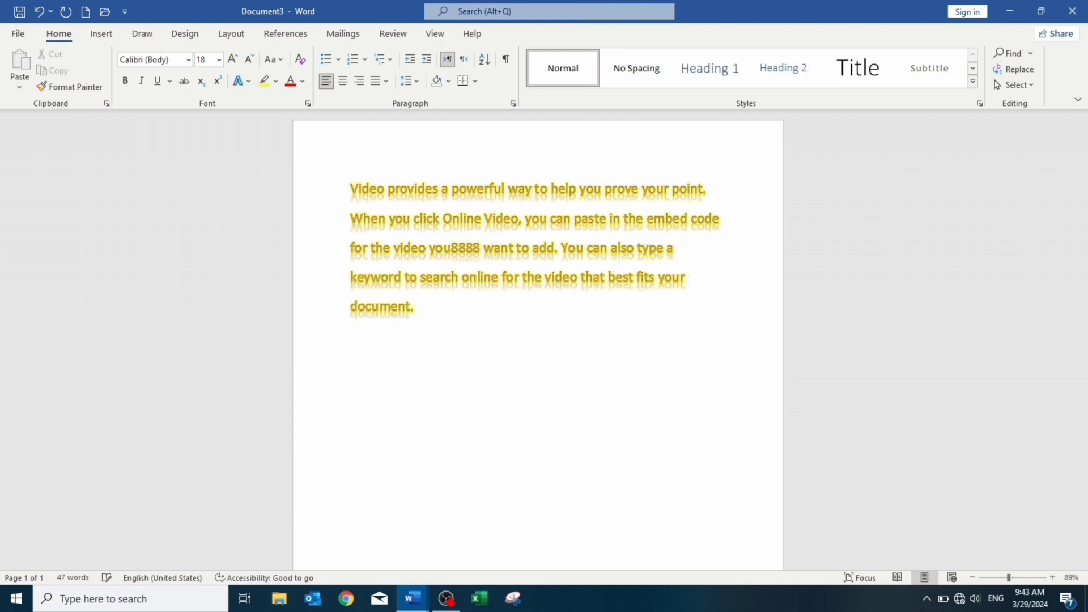
{"action": "type", "text": "8"}
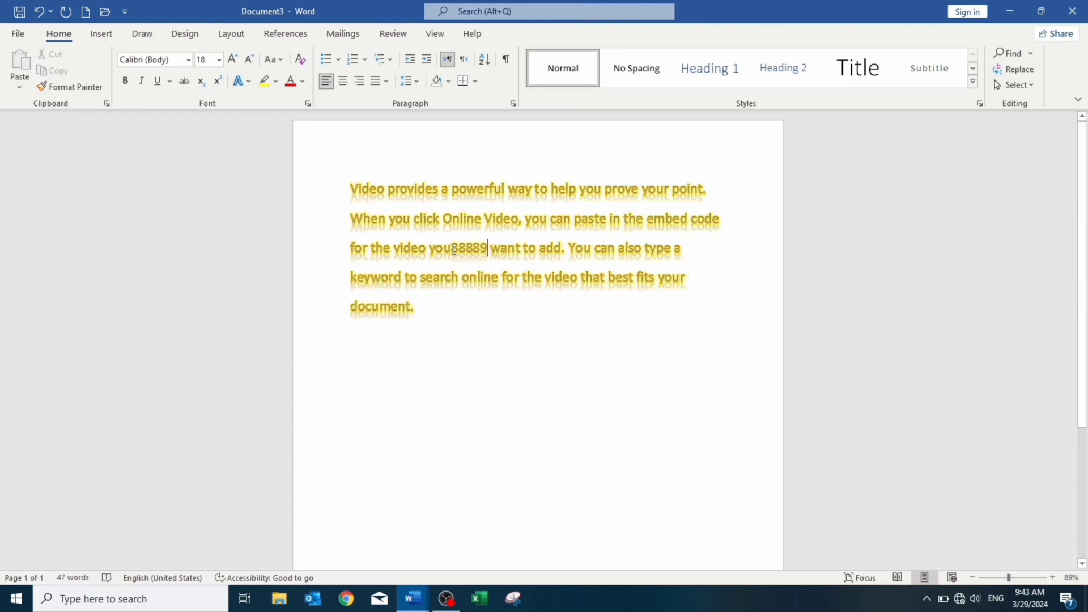
{"action": "left_click", "coordinate": [452, 248]}
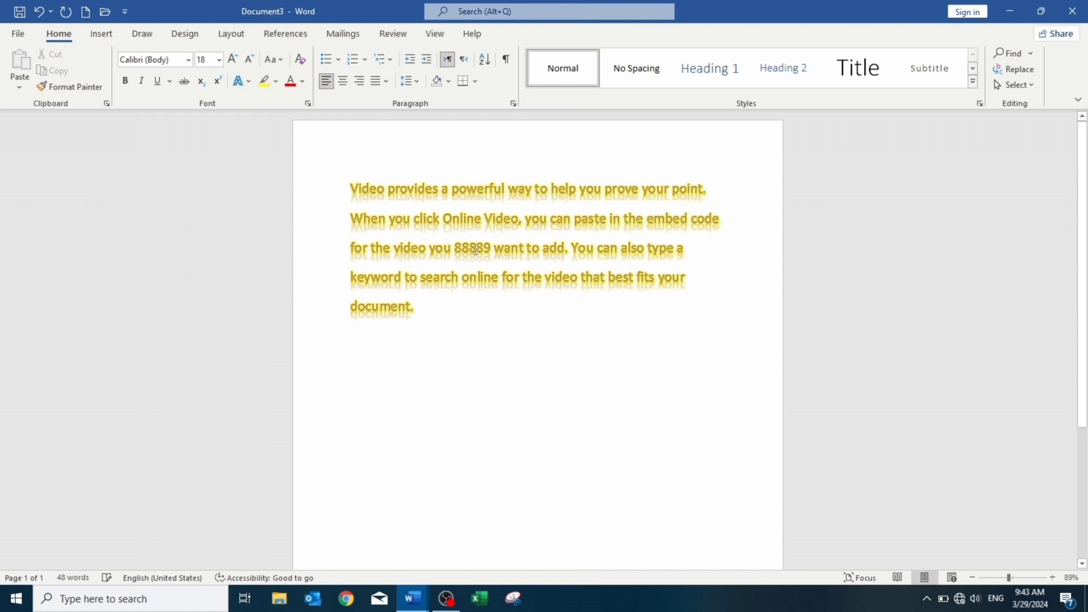
{"action": "left_click_drag", "start_coordinate": [464, 248], "coordinate": [496, 255]}
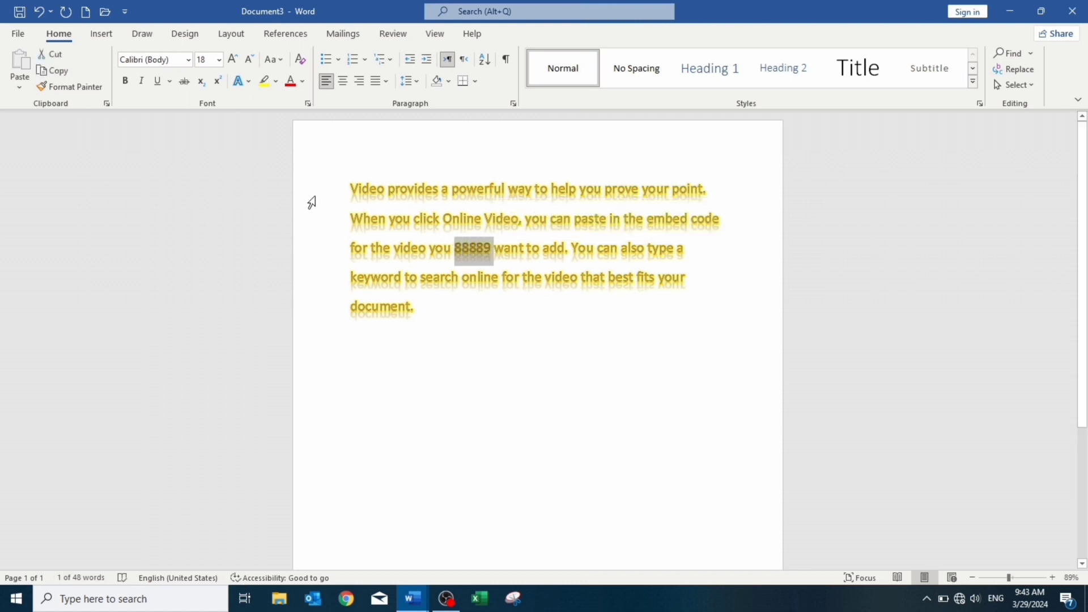
Switch the number 88889 to Proportional Old-style numerals.
{"action": "left_click", "coordinate": [242, 81]}
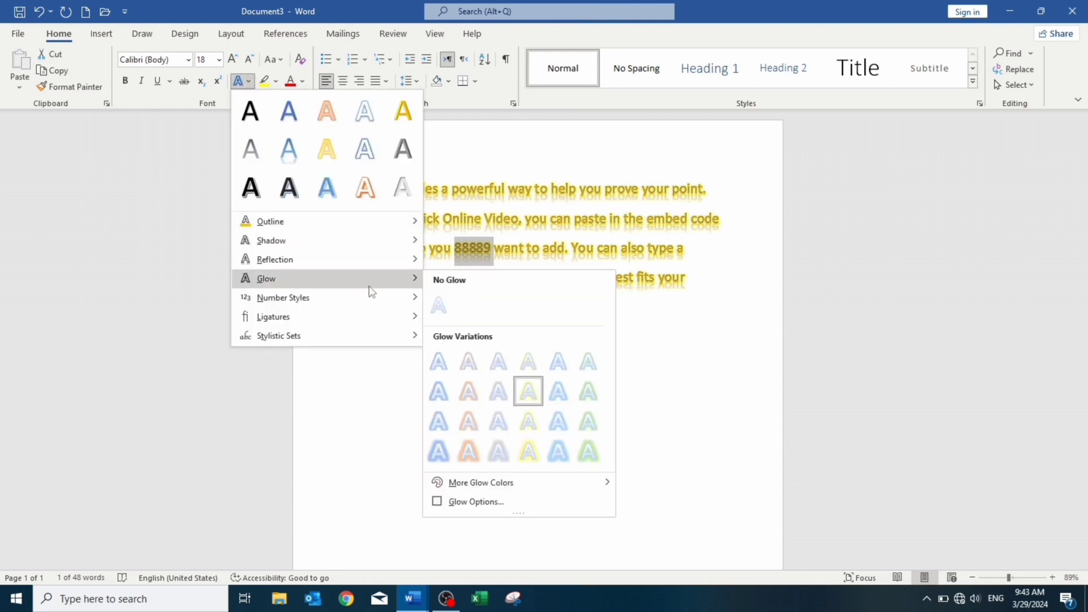
{"action": "mouse_move", "coordinate": [283, 298]}
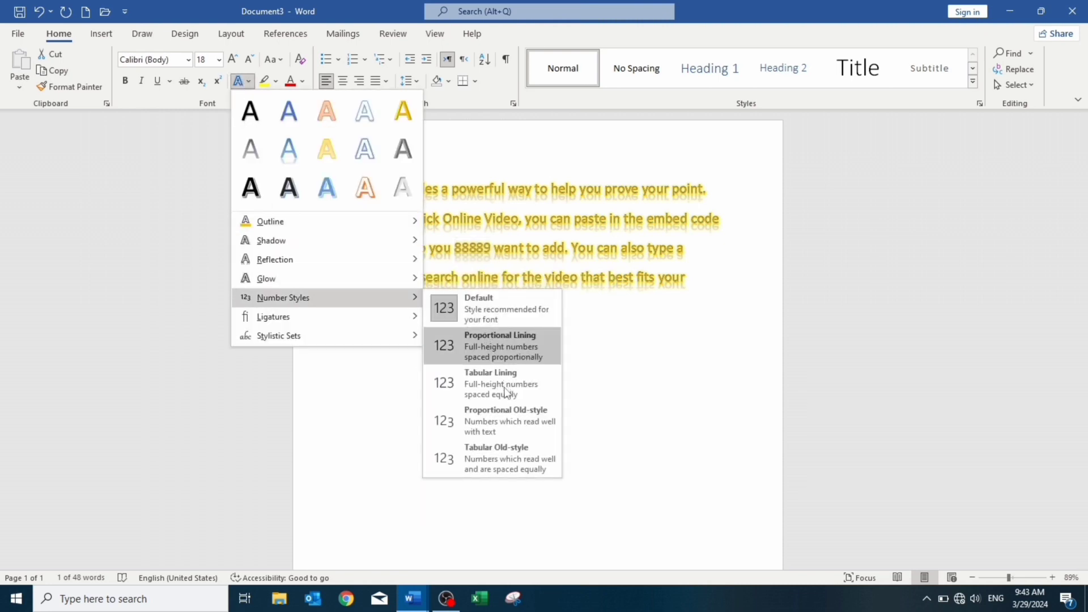
{"action": "left_click", "coordinate": [491, 430]}
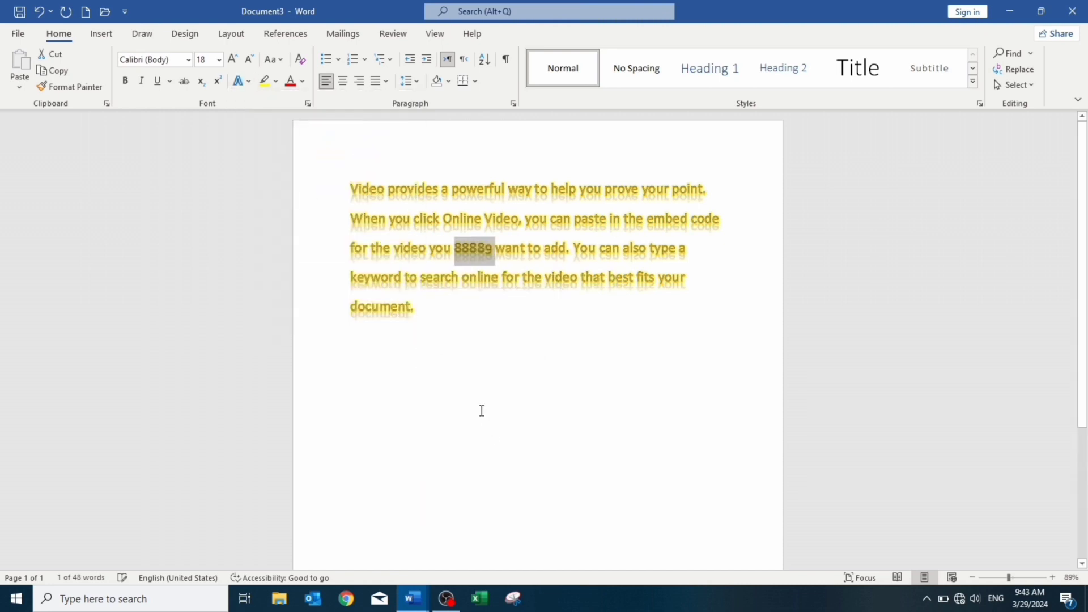
{"action": "left_click", "coordinate": [470, 333]}
{"action": "left_click_drag", "start_coordinate": [455, 254], "coordinate": [494, 258]}
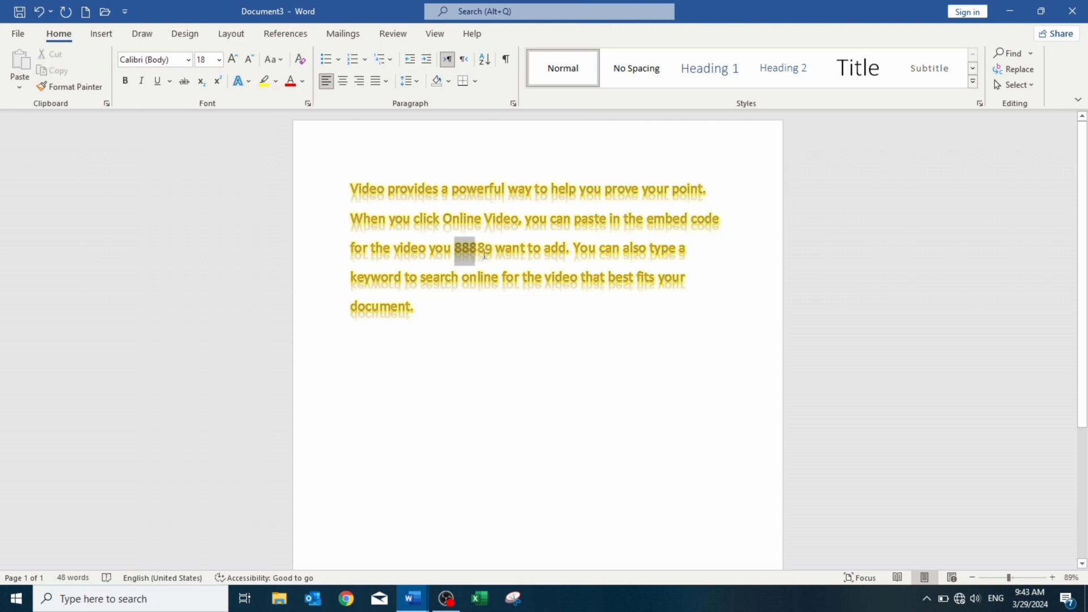
{"action": "left_click", "coordinate": [241, 82]}
{"action": "mouse_move", "coordinate": [283, 298]}
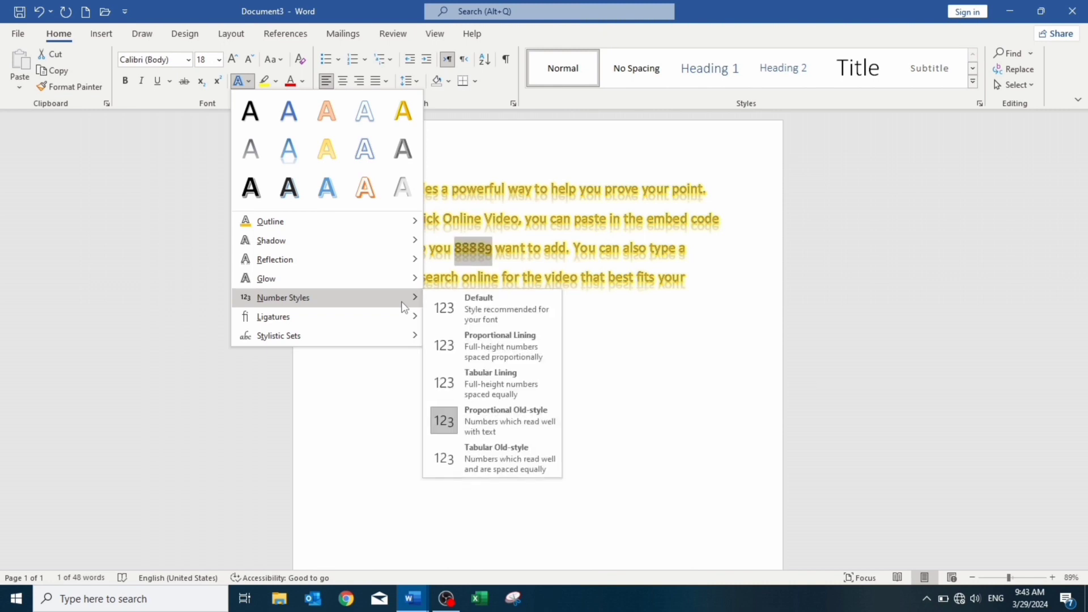
{"action": "left_click", "coordinate": [484, 308]}
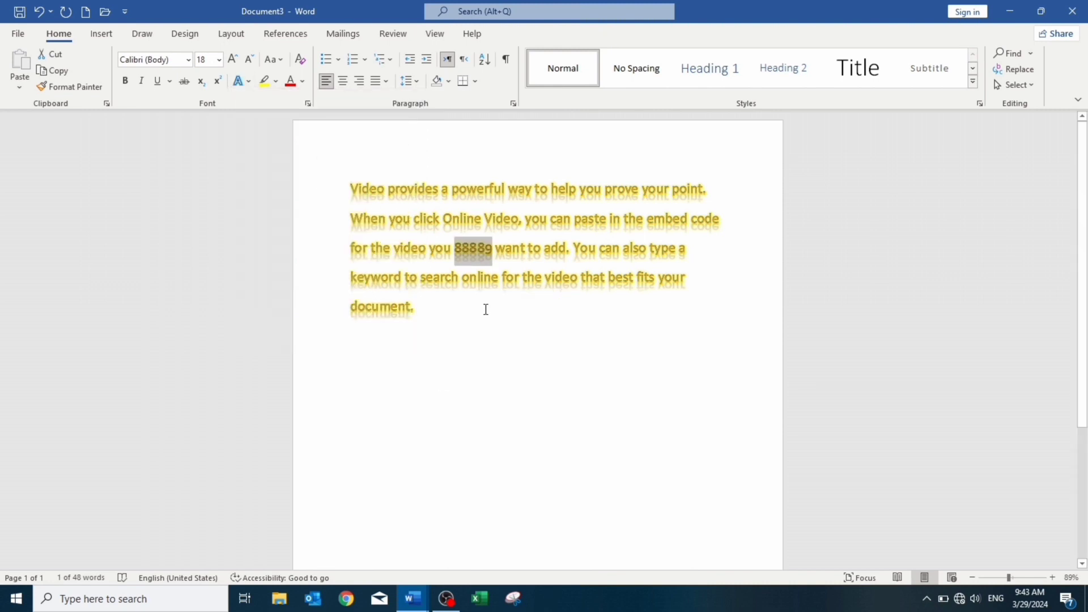
Apply historical ligatures to the paragraph's first line.
{"action": "left_click", "coordinate": [300, 193]}
{"action": "left_click", "coordinate": [240, 81]}
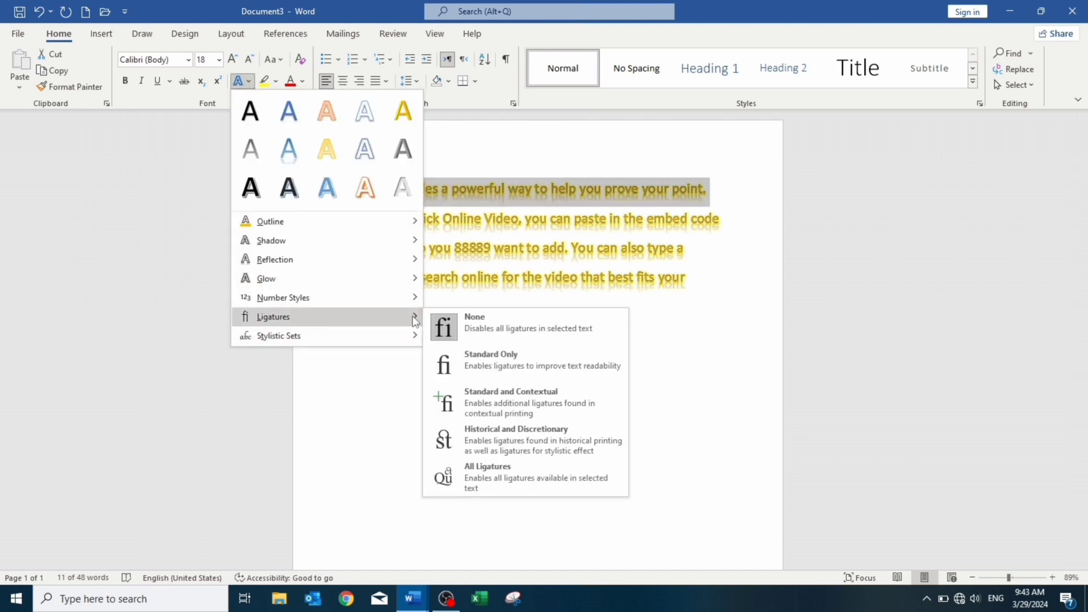
{"action": "mouse_move", "coordinate": [273, 316]}
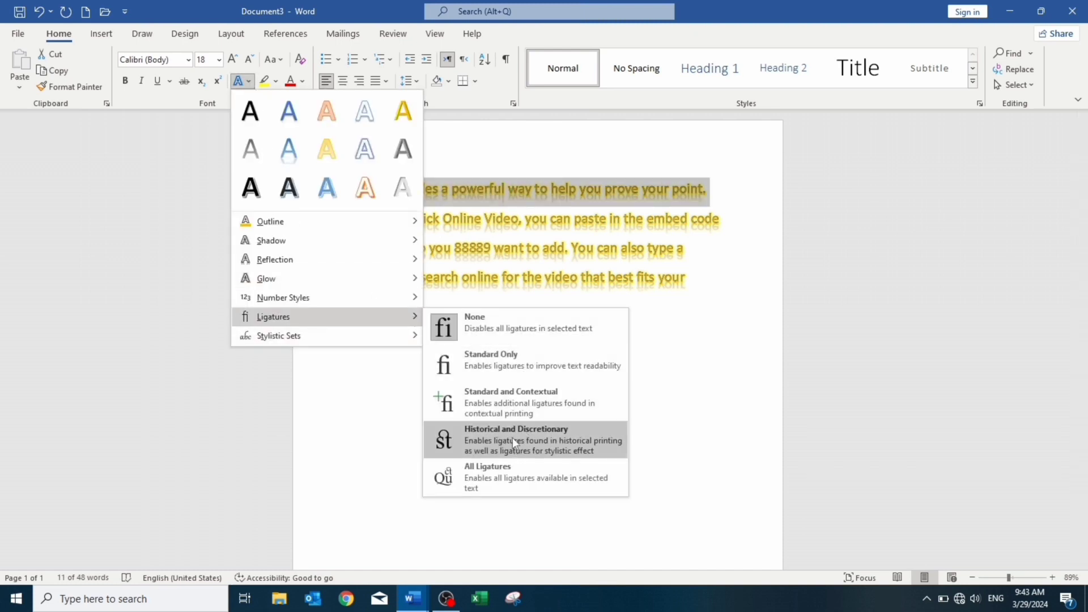
{"action": "left_click", "coordinate": [458, 266]}
On a new line below the paragraph, type 'Click' in Calibri Light and centre it.
{"action": "left_click", "coordinate": [406, 333]}
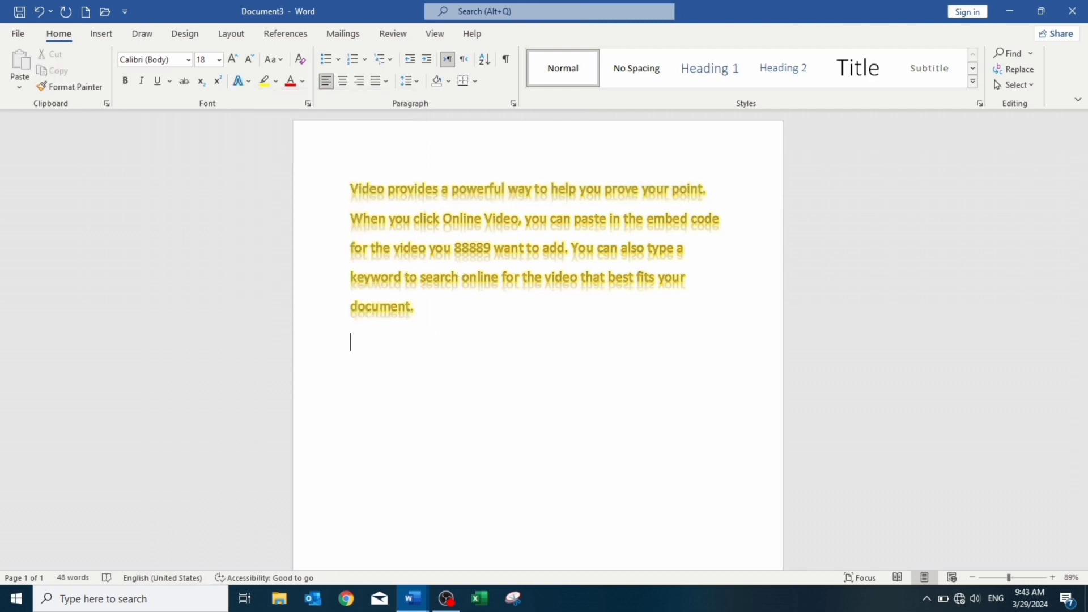
{"action": "left_click", "coordinate": [188, 59]}
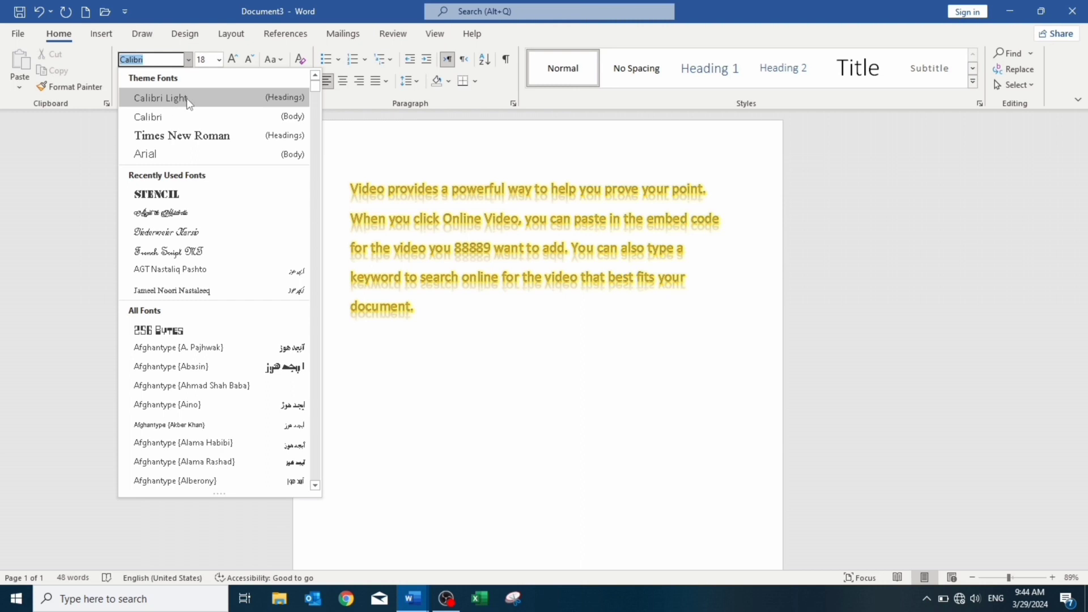
{"action": "left_click", "coordinate": [185, 98]}
{"action": "key", "text": "Return"}
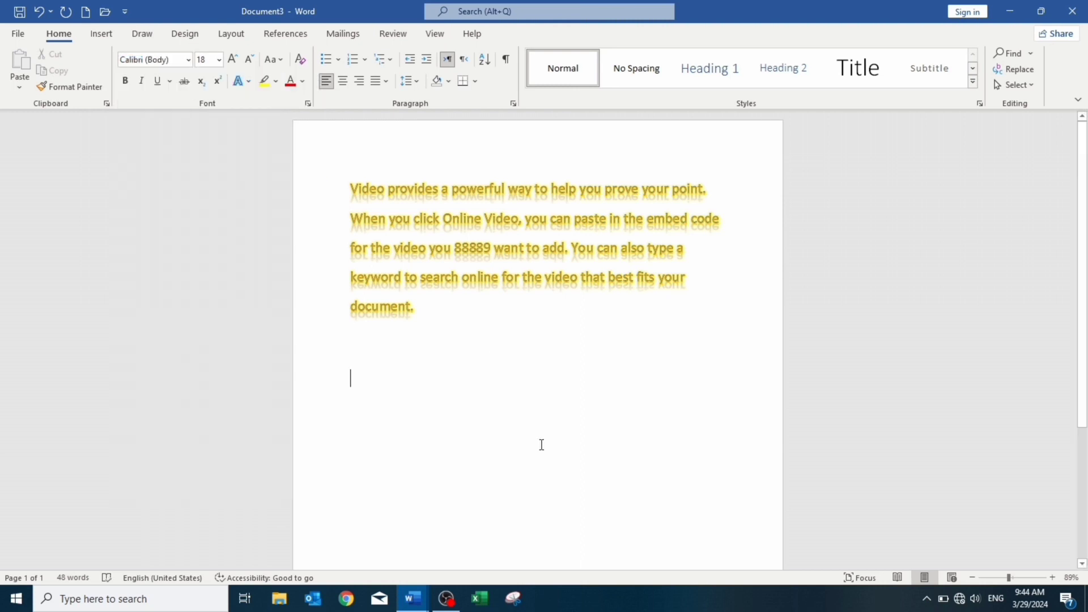
{"action": "type", "text": "Cli"}
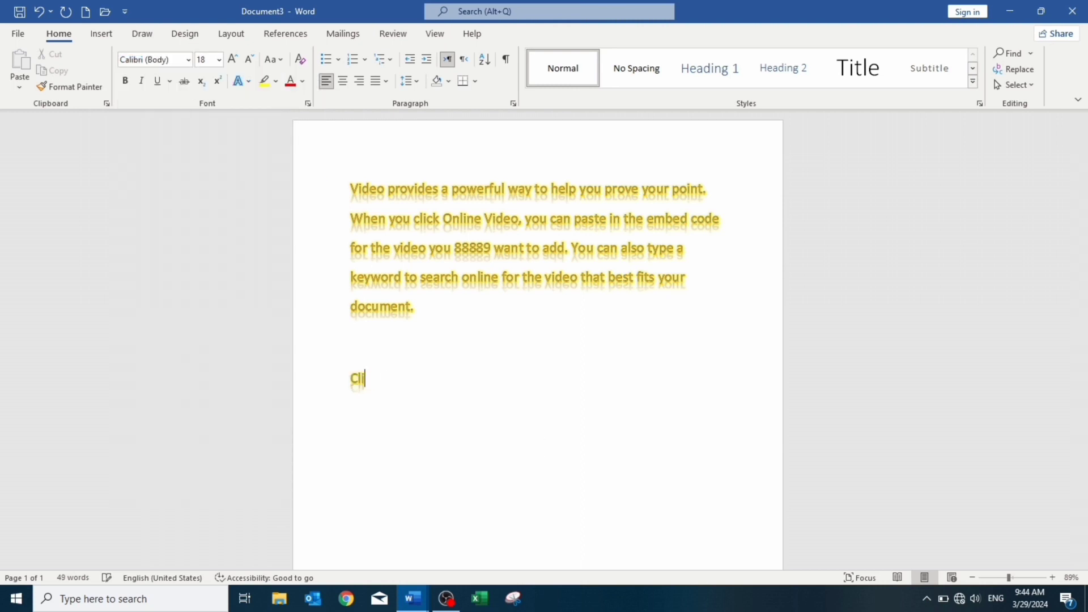
{"action": "type", "text": "ck"}
{"action": "left_click_drag", "start_coordinate": [346, 374], "coordinate": [410, 374]}
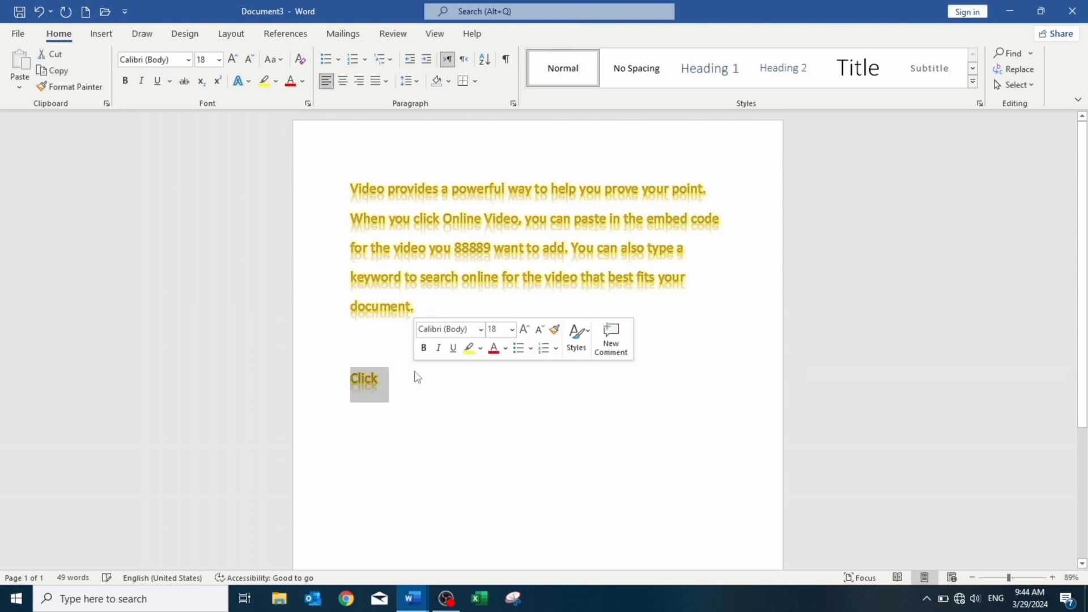
{"action": "key", "text": "ctrl+e"}
Enlarge 'Click' to 72 pt and set its font to Calibri Light.
{"action": "left_click", "coordinate": [231, 63]}
{"action": "left_click", "coordinate": [231, 63]}
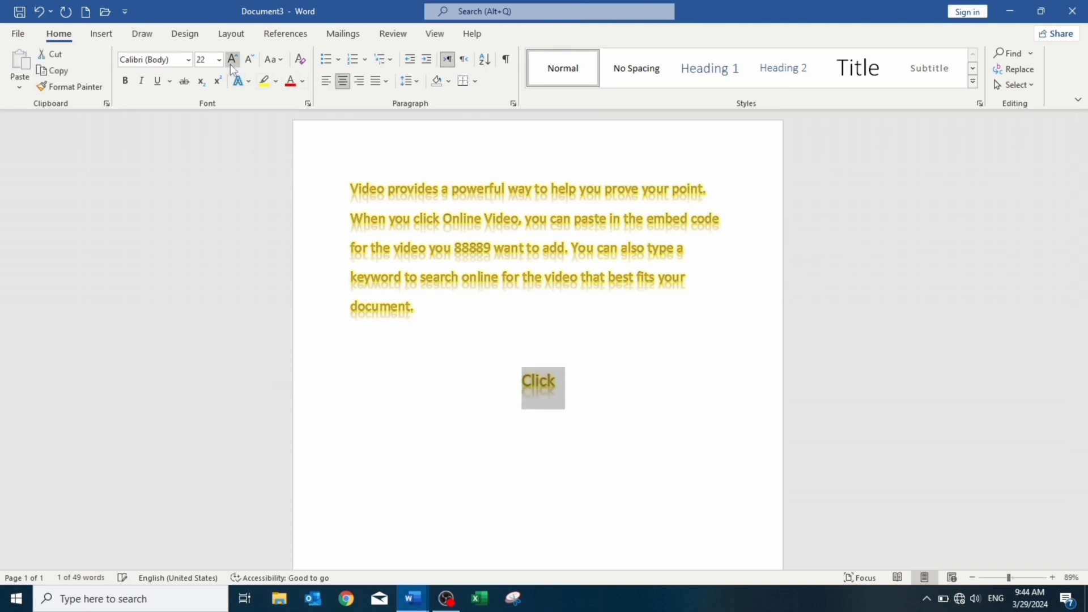
{"action": "left_click", "coordinate": [231, 62]}
{"action": "left_click", "coordinate": [231, 62]}
{"action": "left_click", "coordinate": [231, 63]}
{"action": "left_click", "coordinate": [232, 63]}
{"action": "left_click", "coordinate": [232, 63]}
{"action": "left_click", "coordinate": [231, 64]}
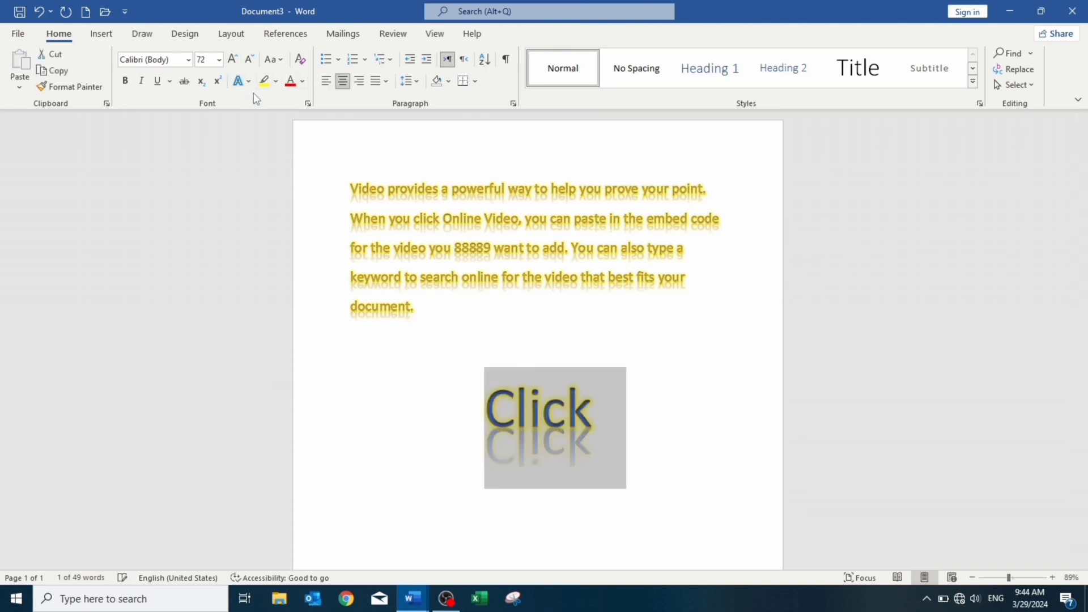
{"action": "left_click", "coordinate": [188, 60]}
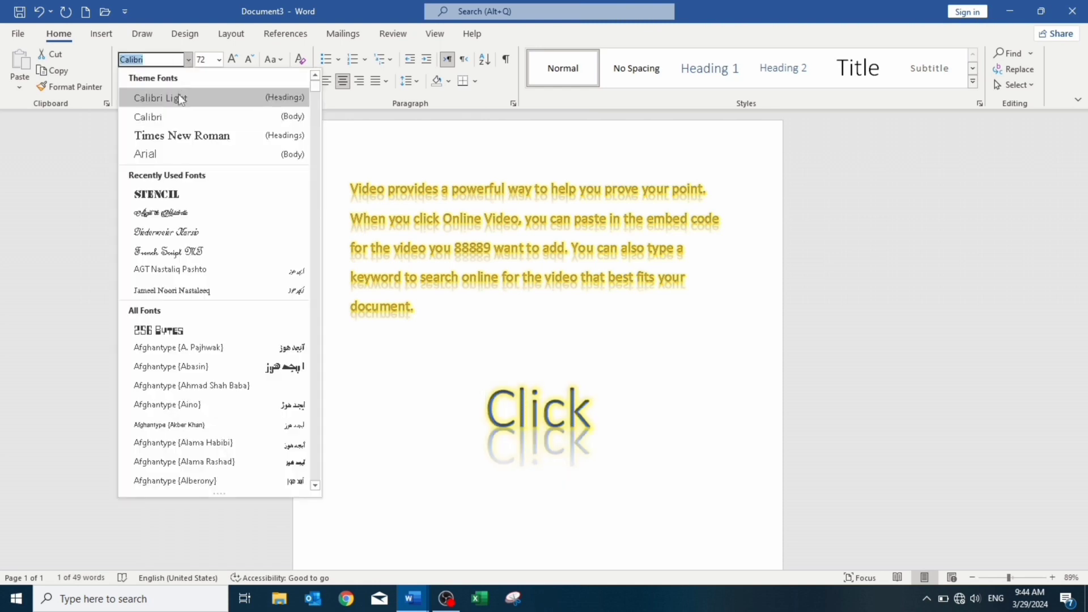
{"action": "left_click", "coordinate": [181, 100]}
Apply historical and discretionary ligatures to 'Click'.
{"action": "left_click", "coordinate": [247, 83]}
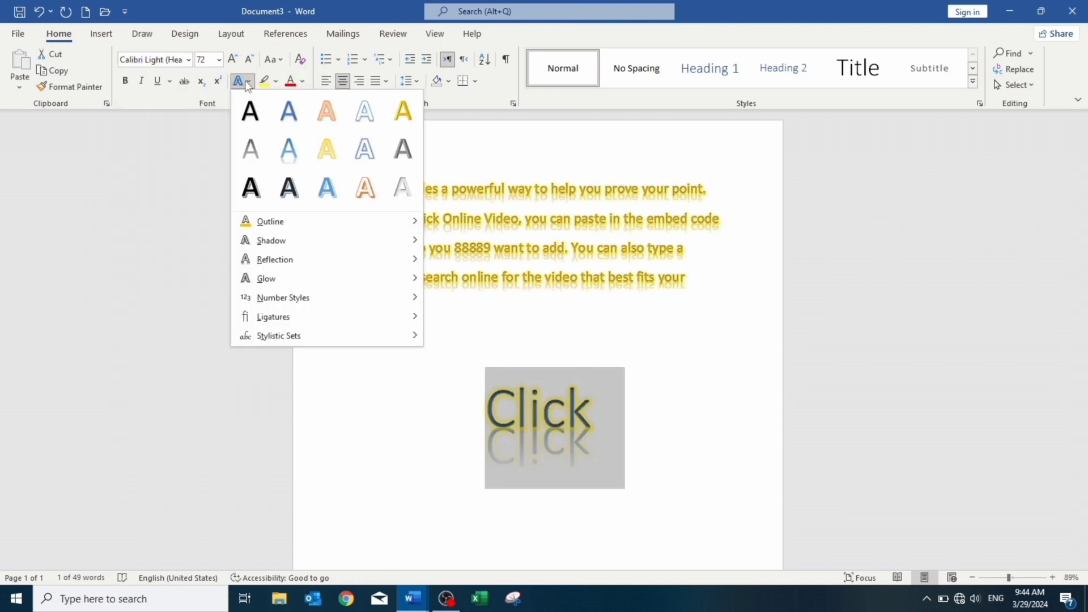
{"action": "mouse_move", "coordinate": [273, 316]}
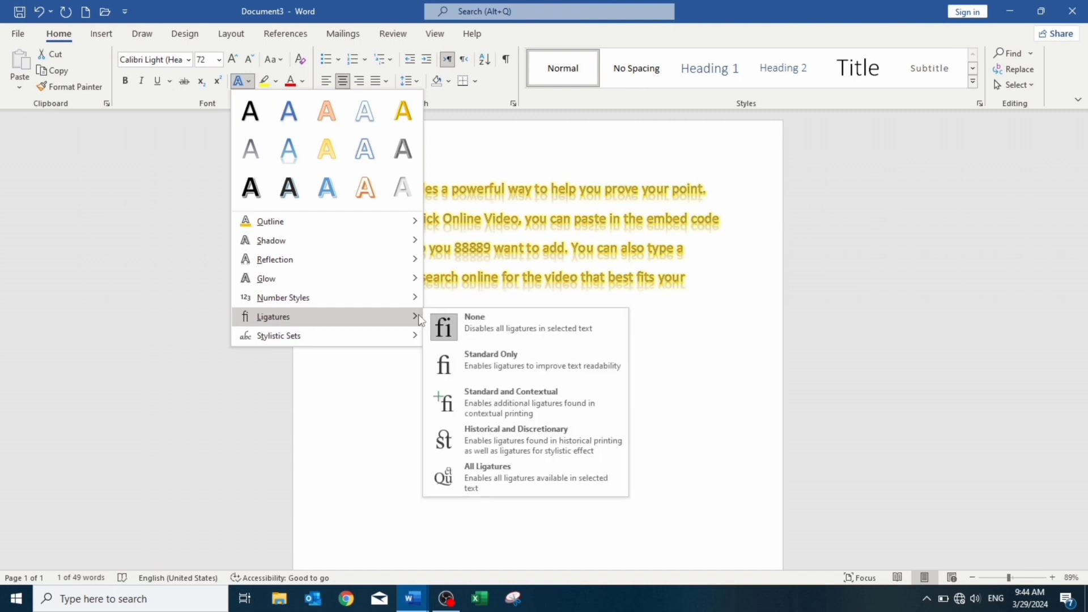
{"action": "left_click", "coordinate": [522, 435]}
{"action": "left_click", "coordinate": [623, 428]}
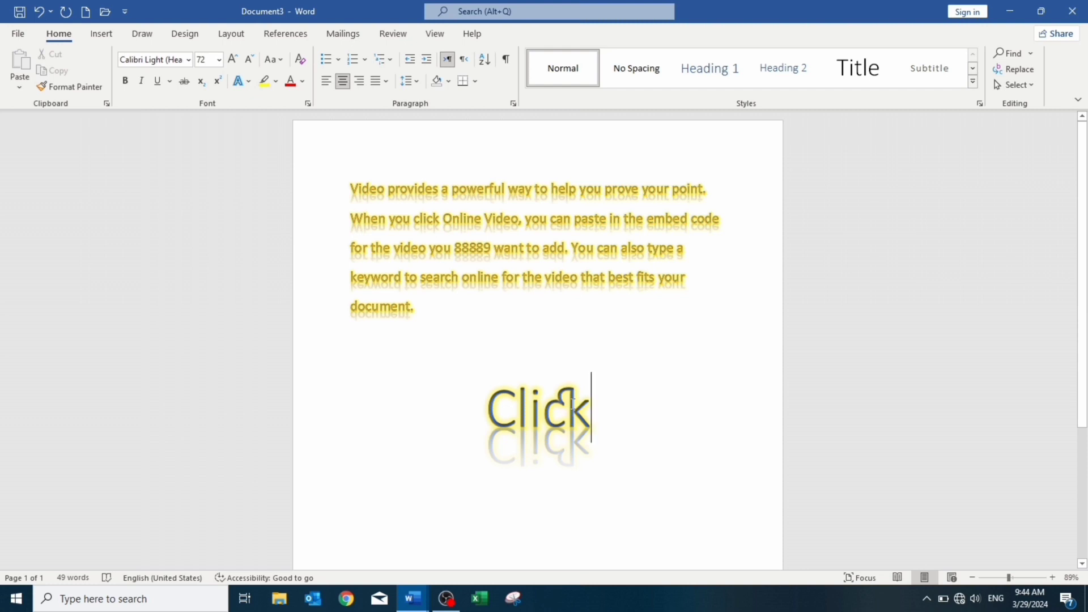
Set the ligatures of 'Click' to None so its 'c' and 'k' separate again.
{"action": "key", "text": "shift+Left"}
{"action": "key", "text": "shift+Left"}
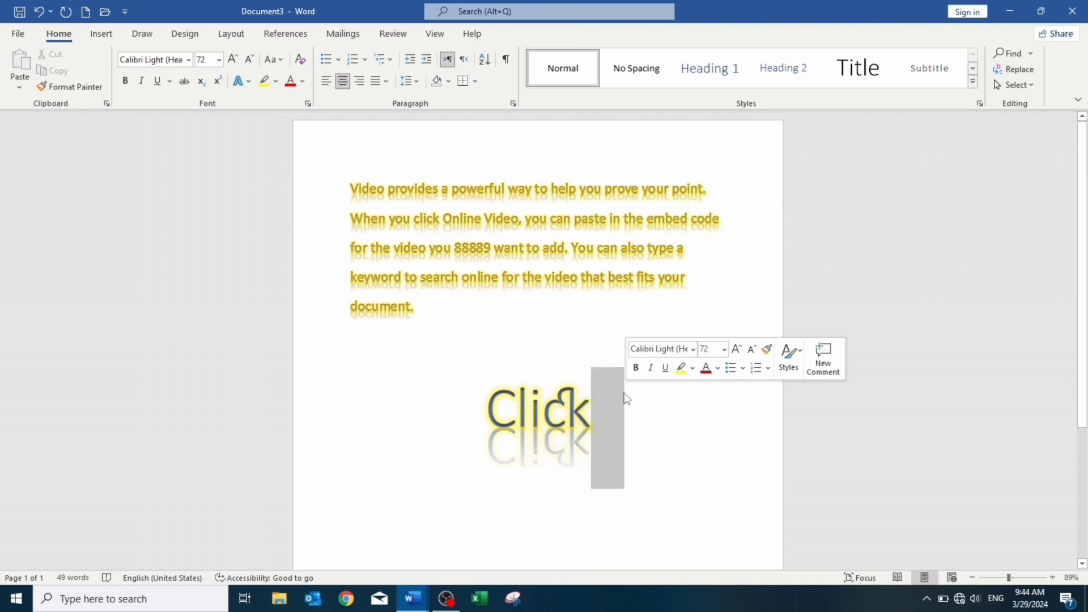
{"action": "left_click", "coordinate": [605, 416]}
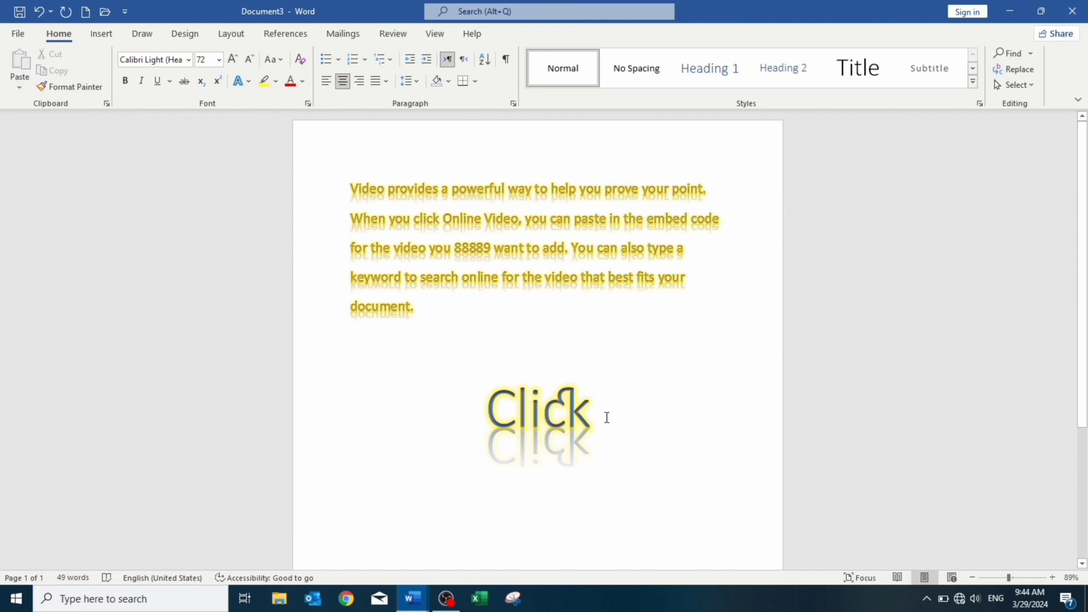
{"action": "key", "text": "shift+Home"}
{"action": "left_click_drag", "start_coordinate": [592, 418], "coordinate": [487, 420]}
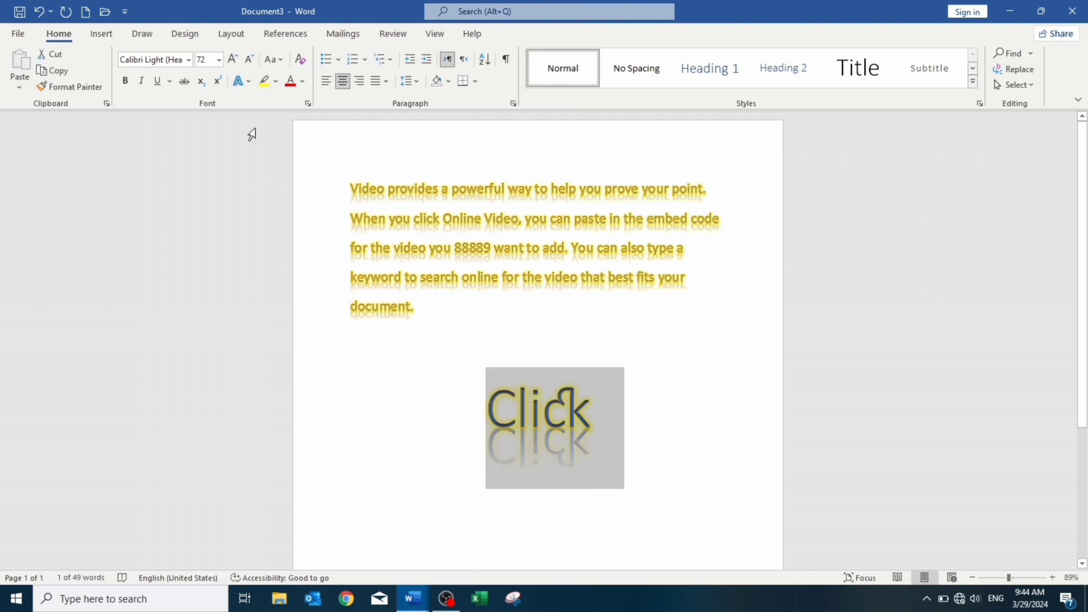
{"action": "left_click", "coordinate": [243, 81]}
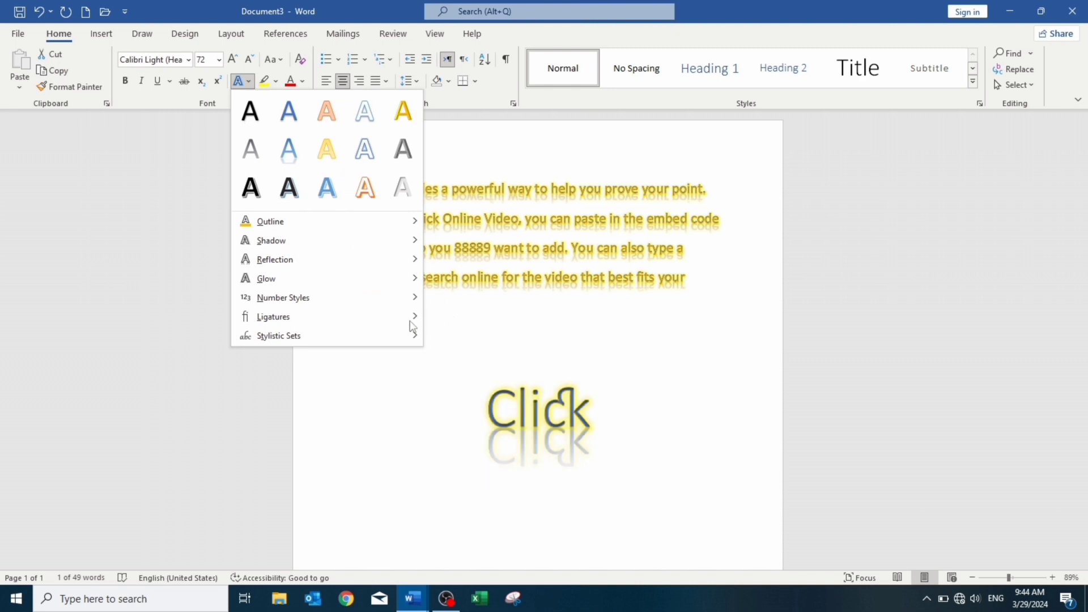
{"action": "mouse_move", "coordinate": [273, 316]}
{"action": "left_click", "coordinate": [448, 328]}
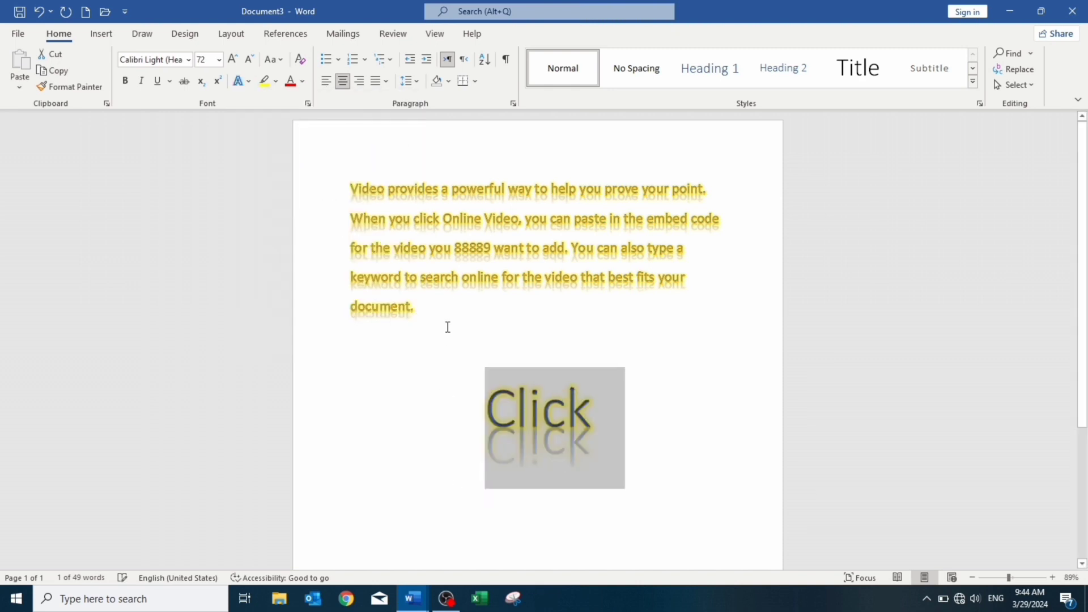
{"action": "left_click", "coordinate": [469, 338]}
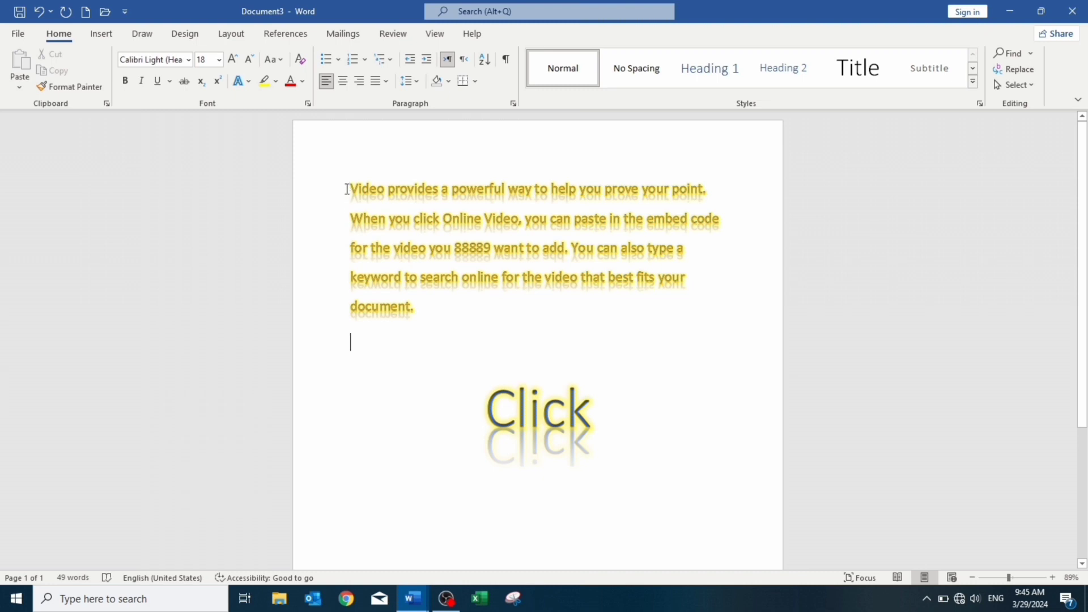
Highlight 'Video provides a powerful way to help you' in yellow, then change it to Bright Green.
{"action": "left_click_drag", "start_coordinate": [349, 188], "coordinate": [600, 196]}
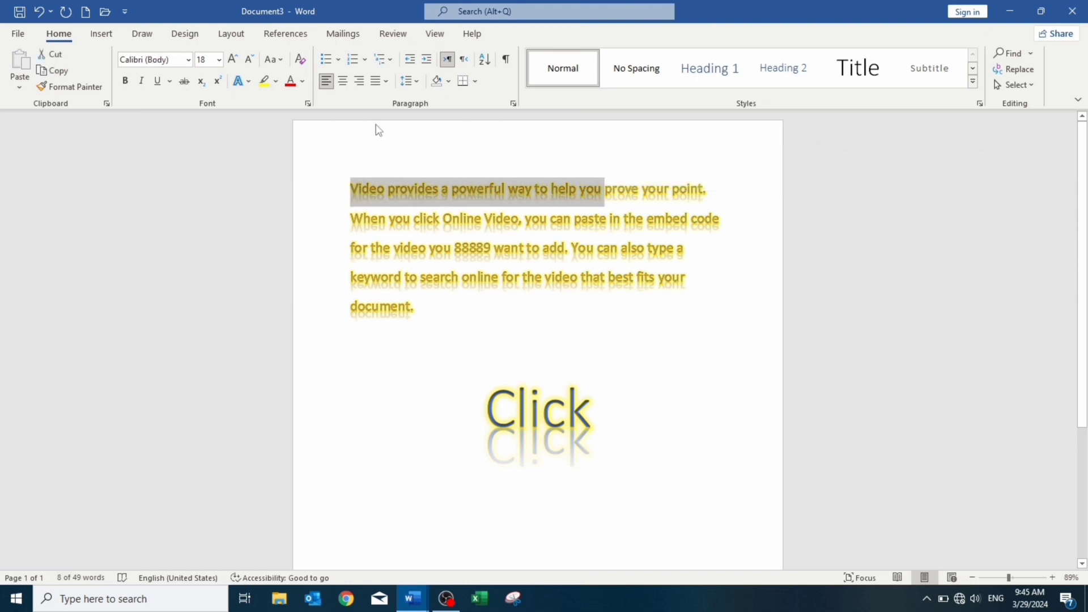
{"action": "left_click", "coordinate": [265, 82]}
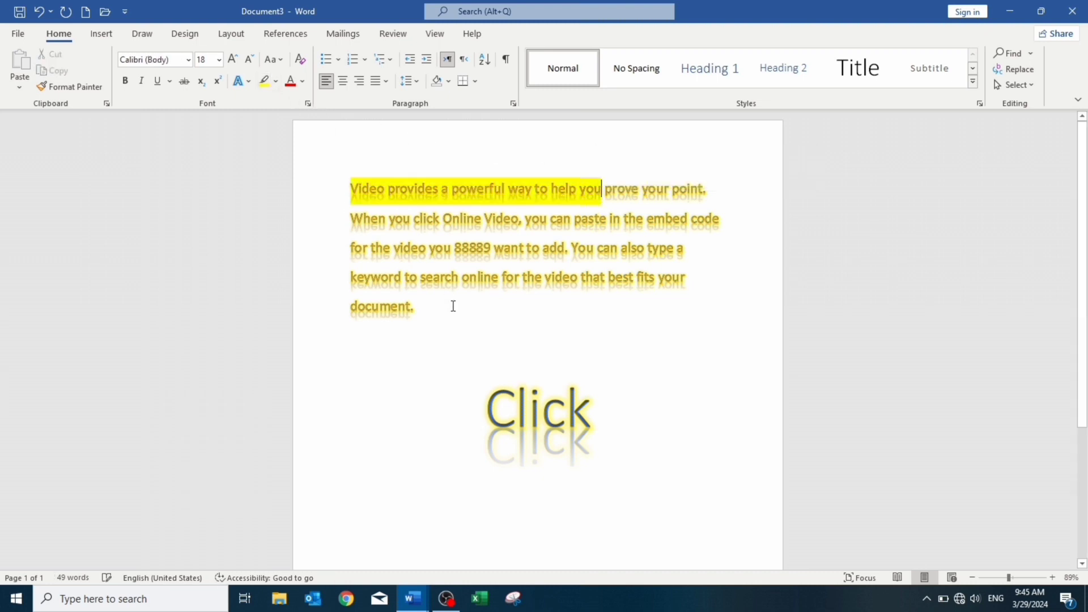
{"action": "left_click_drag", "start_coordinate": [349, 188], "coordinate": [603, 192]}
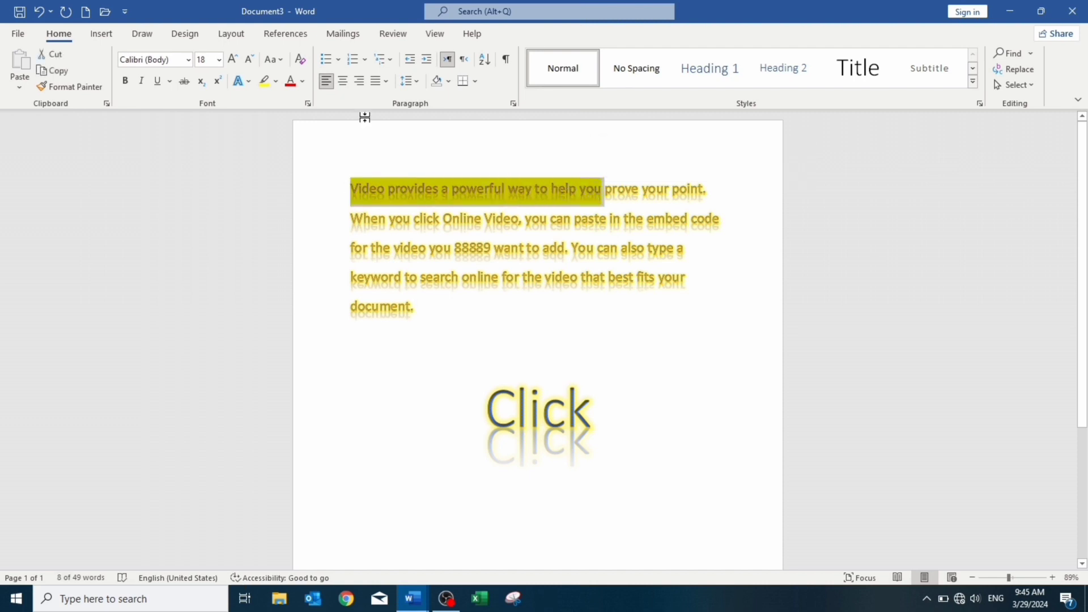
{"action": "left_click", "coordinate": [276, 82]}
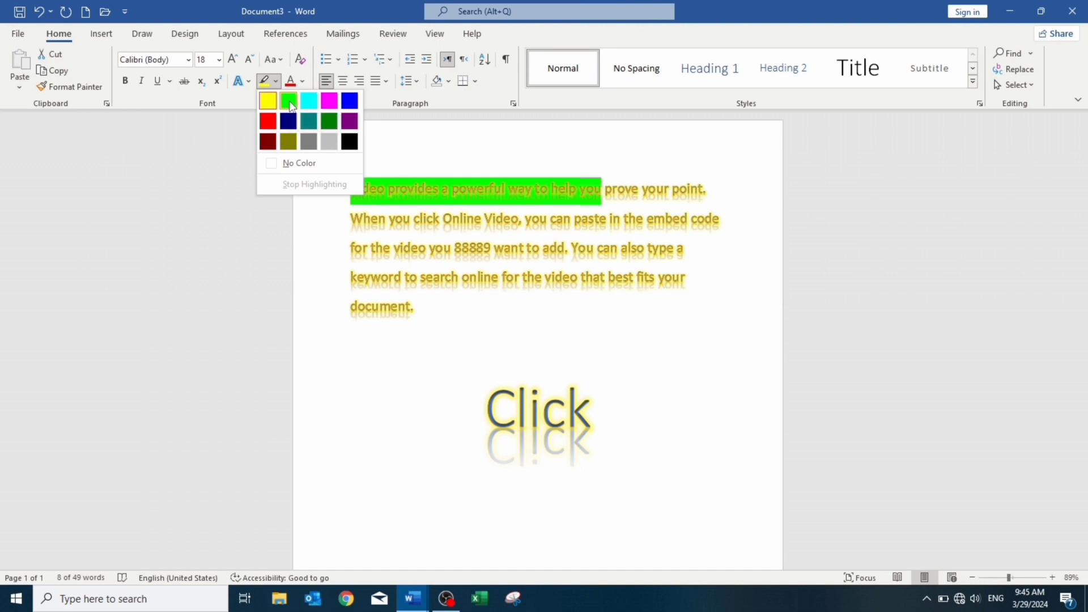
{"action": "left_click", "coordinate": [289, 102]}
{"action": "left_click", "coordinate": [360, 226]}
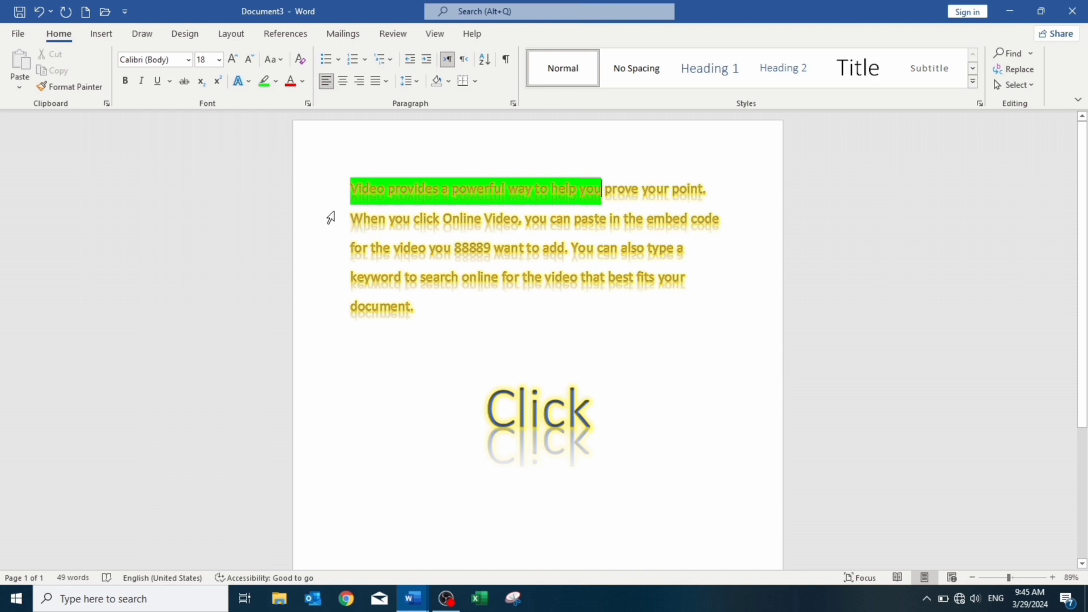
{"action": "left_click", "coordinate": [336, 222]}
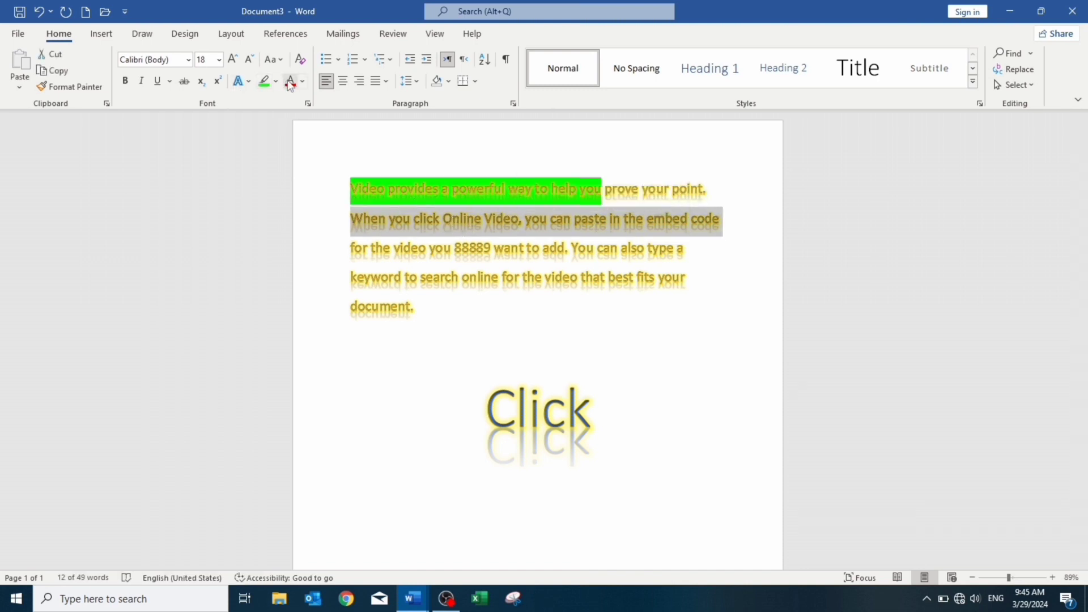
Clear formatting from the 'When you click Online Video' sentence, then make it bold, 20 pt, dark gold.
{"action": "left_click", "coordinate": [300, 60]}
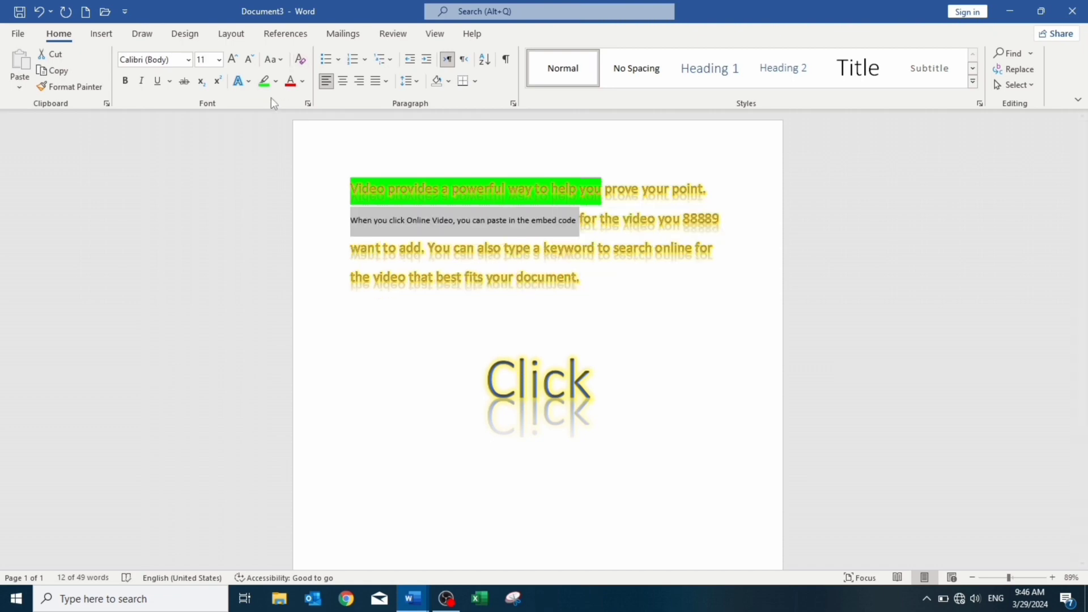
{"action": "left_click", "coordinate": [290, 81]}
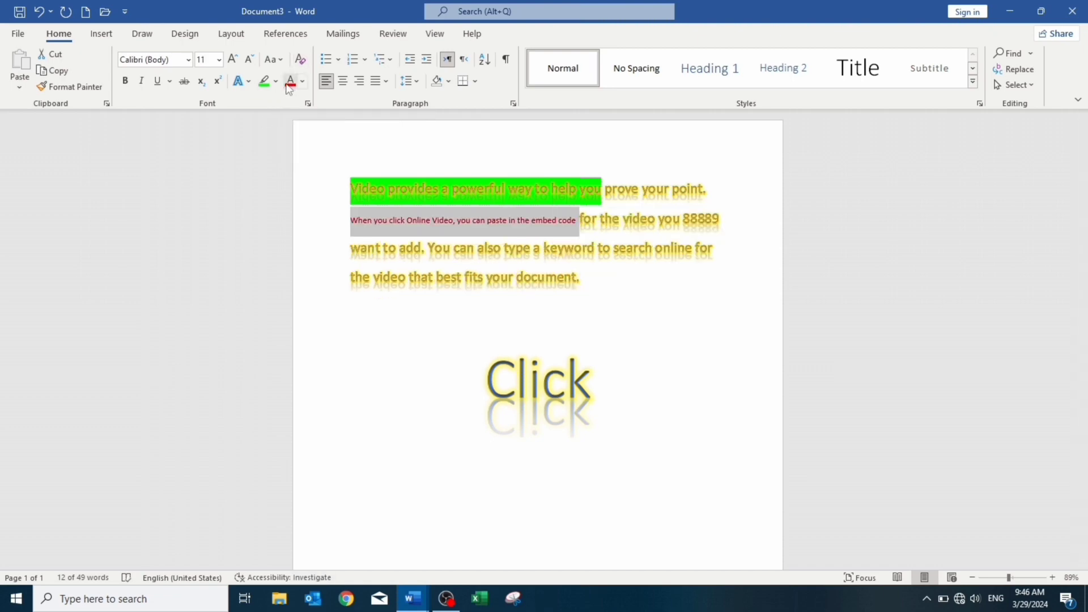
{"action": "left_click", "coordinate": [233, 59]}
{"action": "left_click", "coordinate": [233, 59]}
{"action": "left_click", "coordinate": [233, 59]}
{"action": "key", "text": "ctrl+b"}
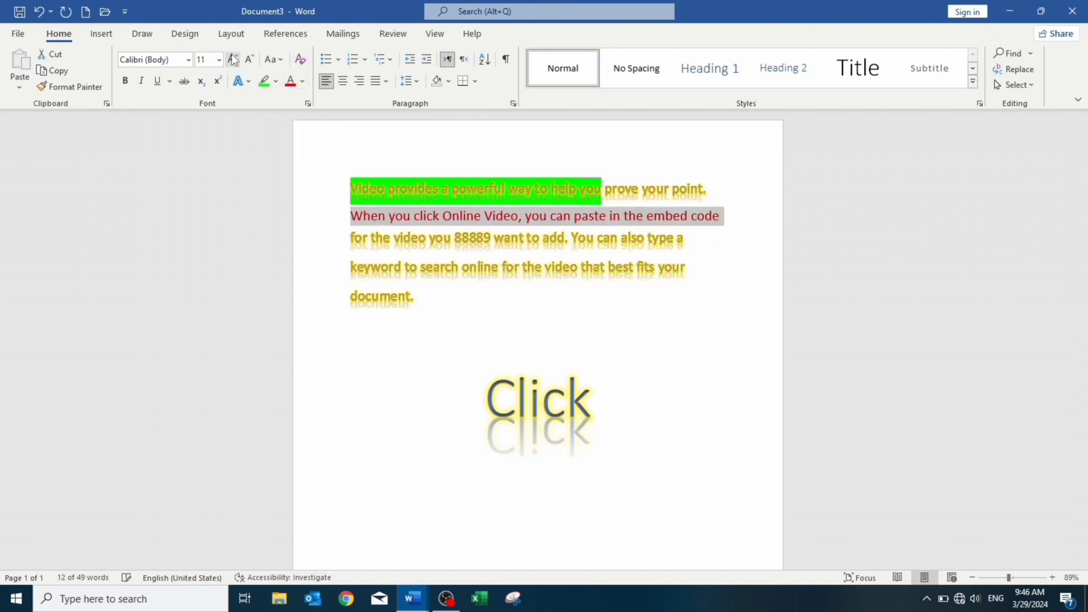
{"action": "left_click", "coordinate": [233, 59]}
{"action": "left_click", "coordinate": [232, 59]}
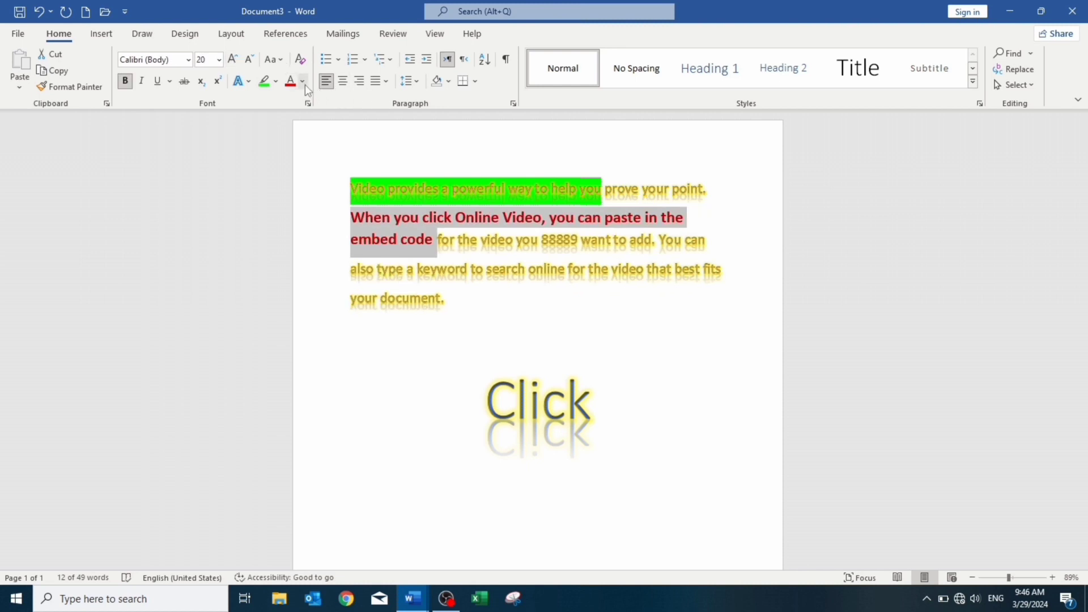
{"action": "left_click", "coordinate": [303, 82]}
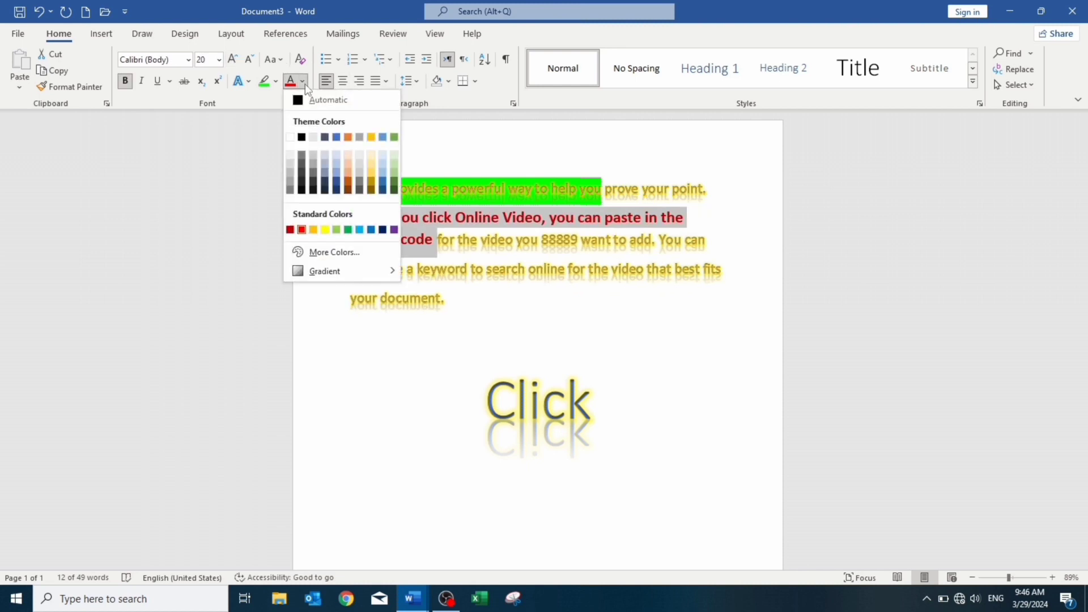
{"action": "left_click", "coordinate": [371, 189]}
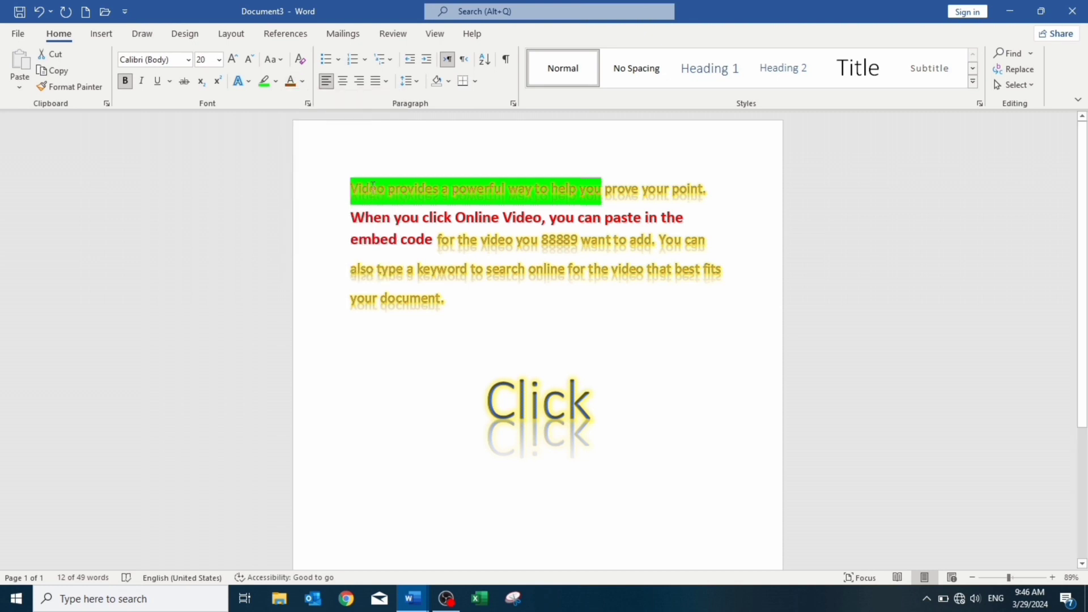
{"action": "left_click", "coordinate": [375, 199]}
{"action": "left_click_drag", "start_coordinate": [360, 219], "coordinate": [420, 219]}
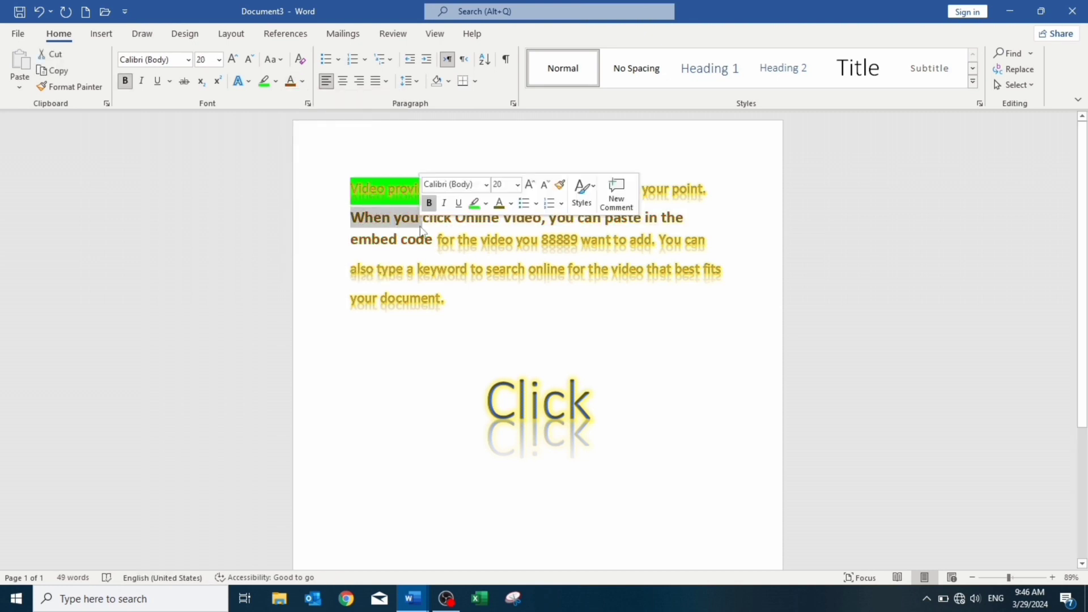
Colour 'When you' with a blue chosen from More Colors.
{"action": "left_click", "coordinate": [303, 81]}
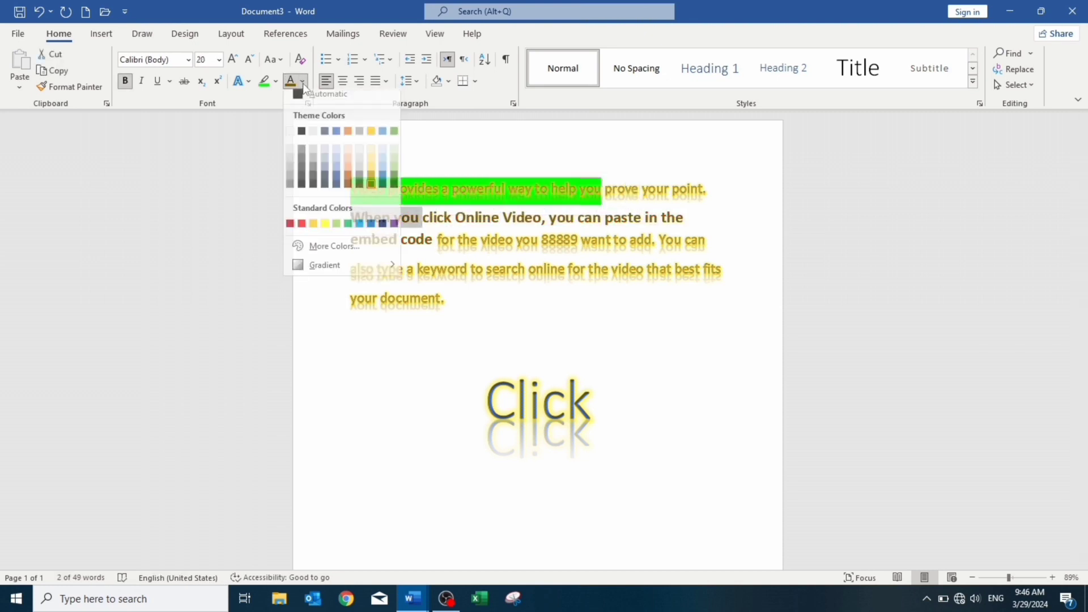
{"action": "left_click", "coordinate": [335, 252]}
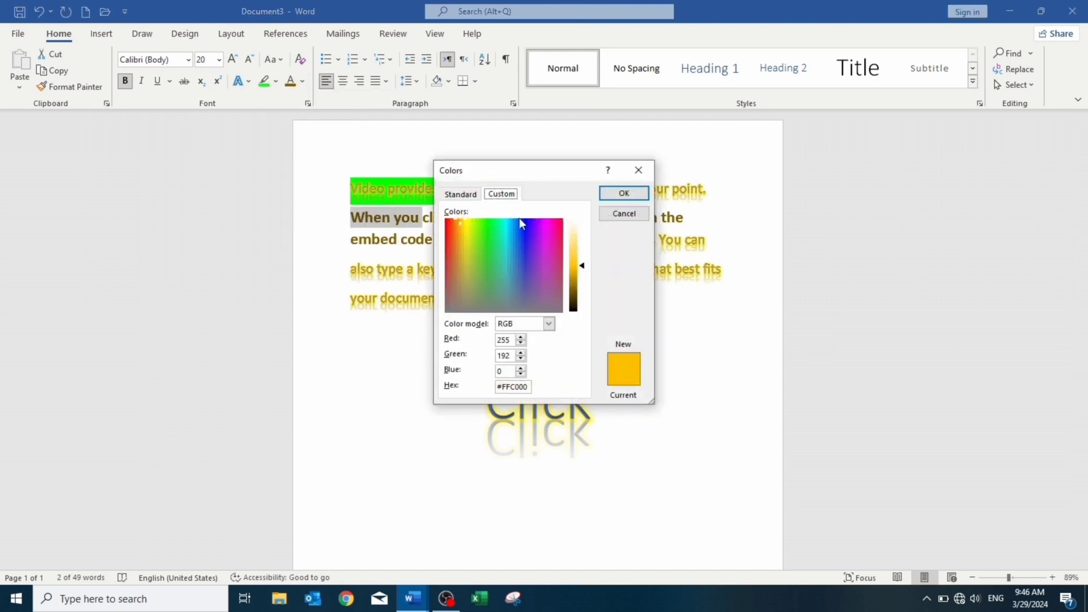
{"action": "mouse_move", "coordinate": [537, 232]}
{"action": "left_mouse_down"}
{"action": "mouse_move", "coordinate": [497, 235]}
{"action": "mouse_move", "coordinate": [529, 260]}
{"action": "mouse_move", "coordinate": [509, 247]}
{"action": "left_mouse_up"}
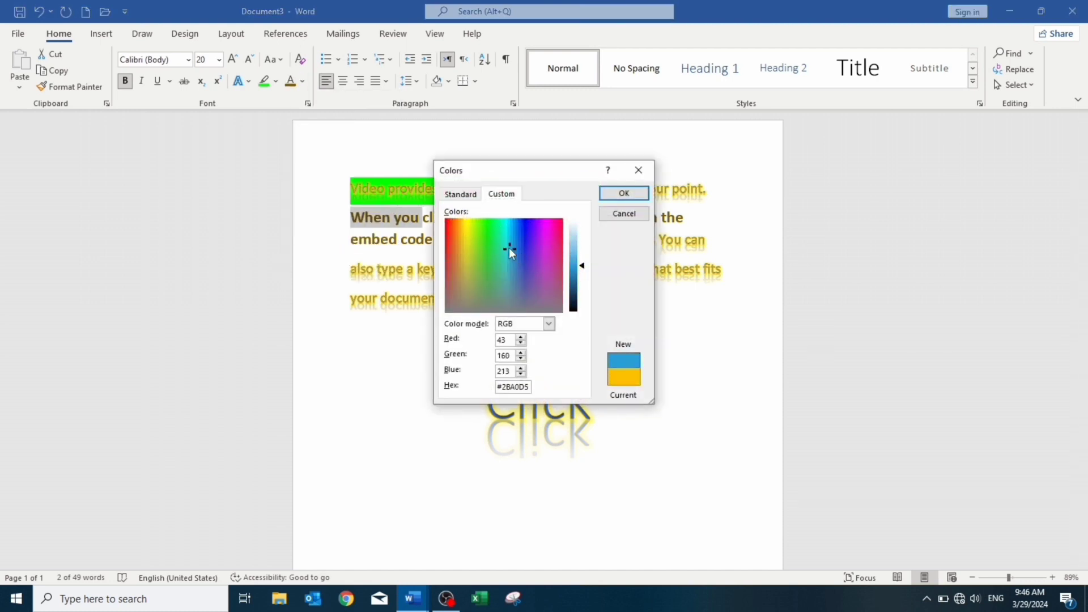
{"action": "left_click", "coordinate": [471, 198]}
{"action": "left_click", "coordinate": [508, 242]}
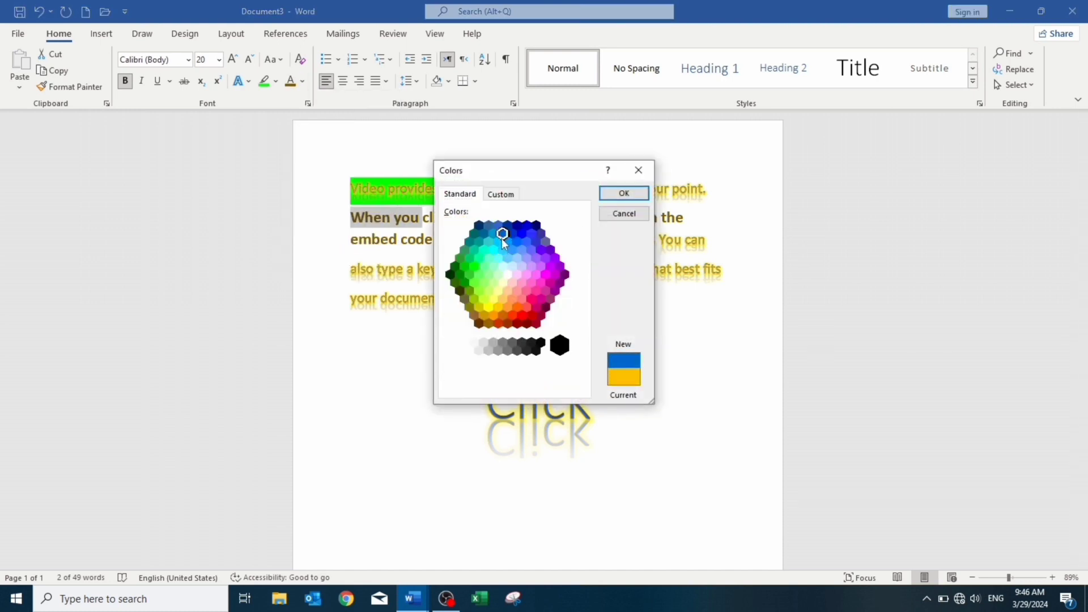
{"action": "left_click", "coordinate": [617, 196]}
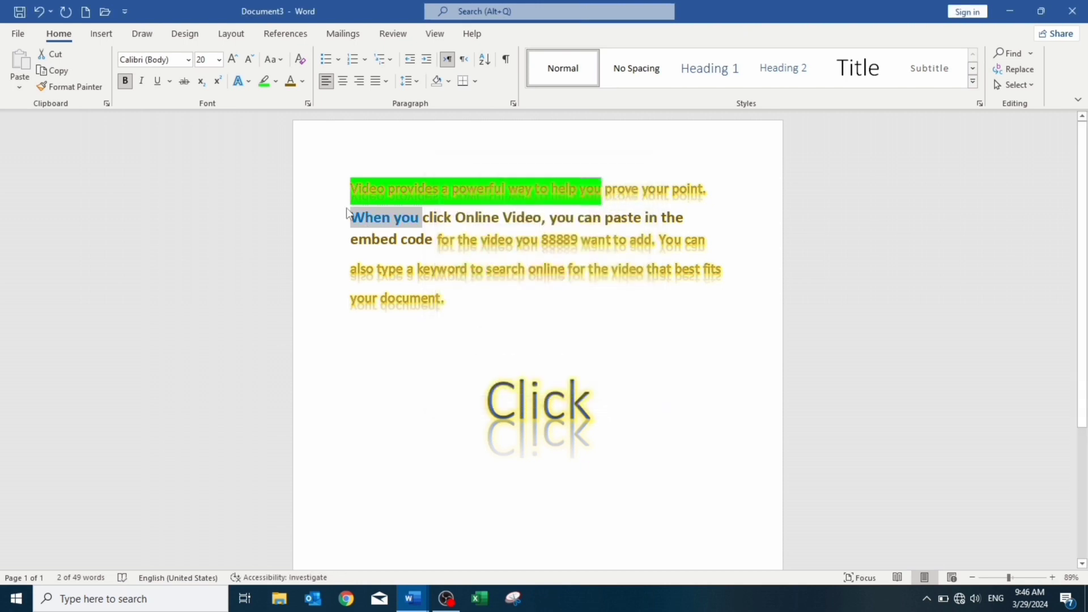
Give 'When you' a dark blue gradient fill.
{"action": "left_click", "coordinate": [303, 81]}
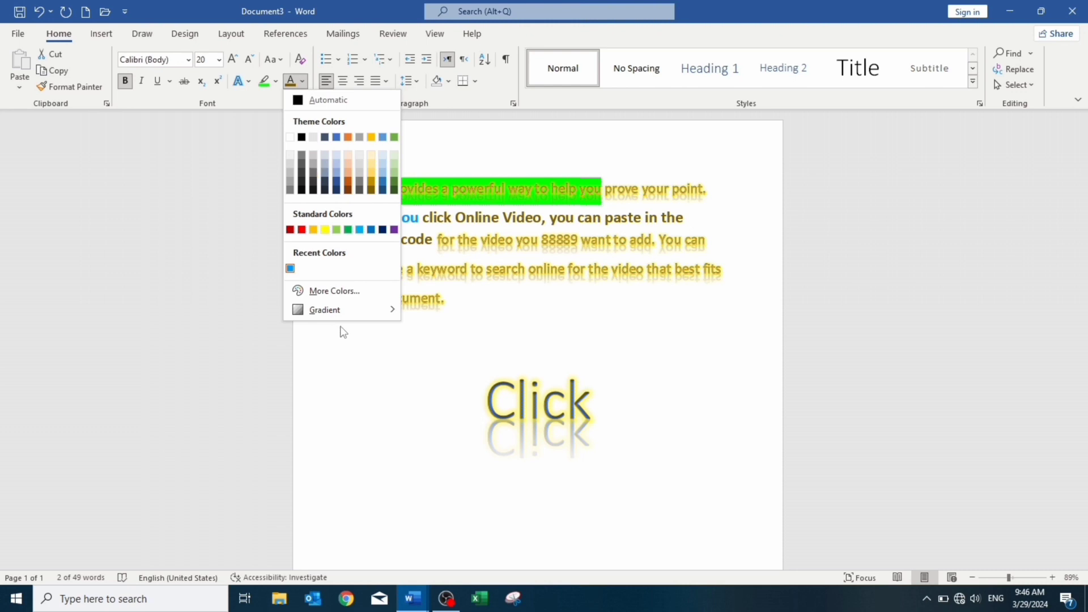
{"action": "mouse_move", "coordinate": [324, 309]}
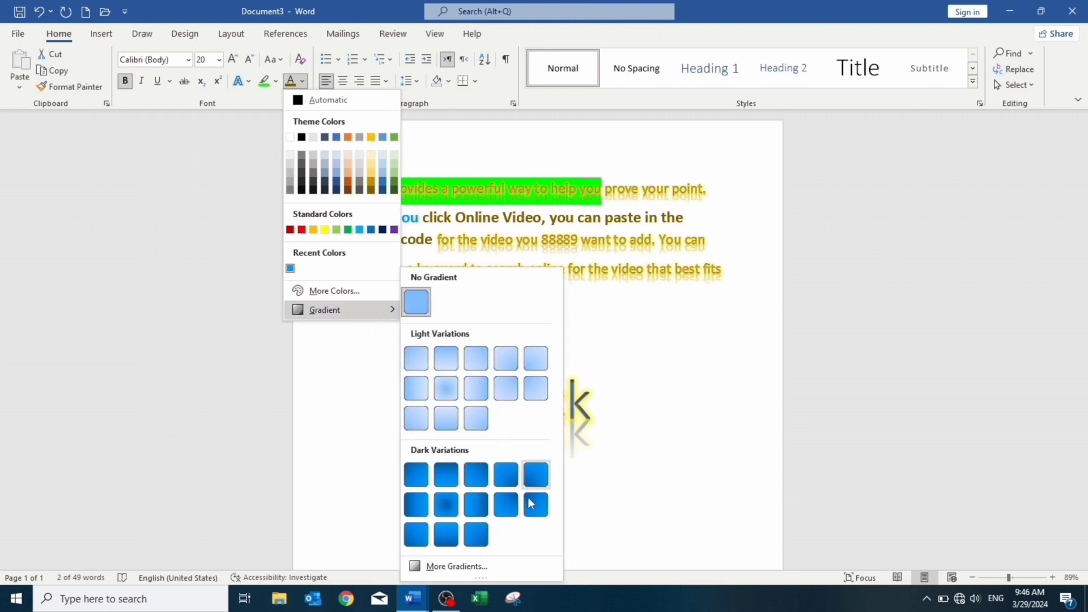
{"action": "left_click", "coordinate": [470, 484]}
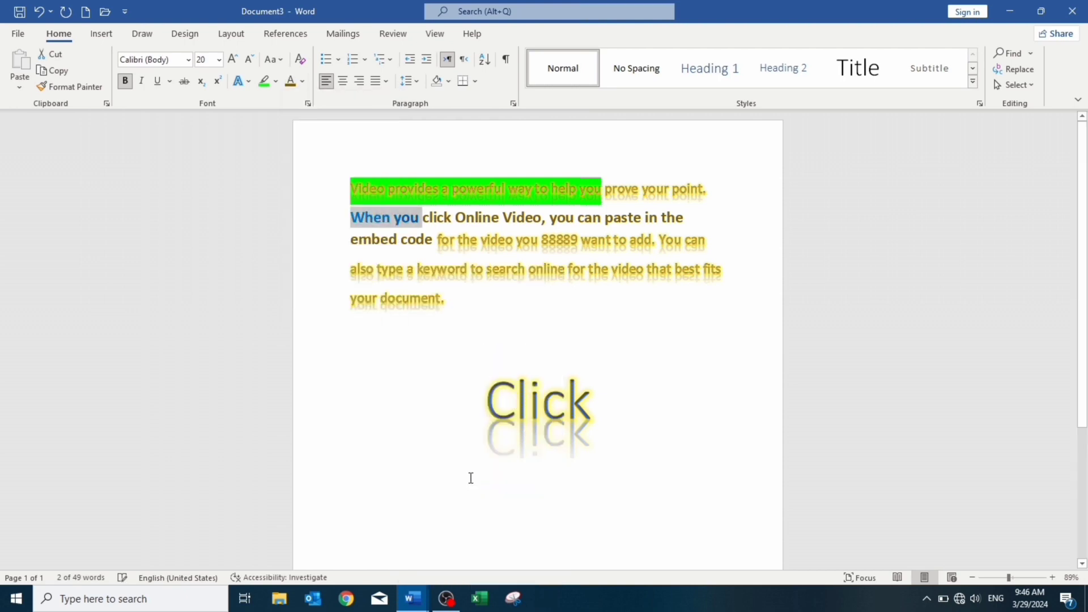
{"action": "left_click", "coordinate": [429, 396]}
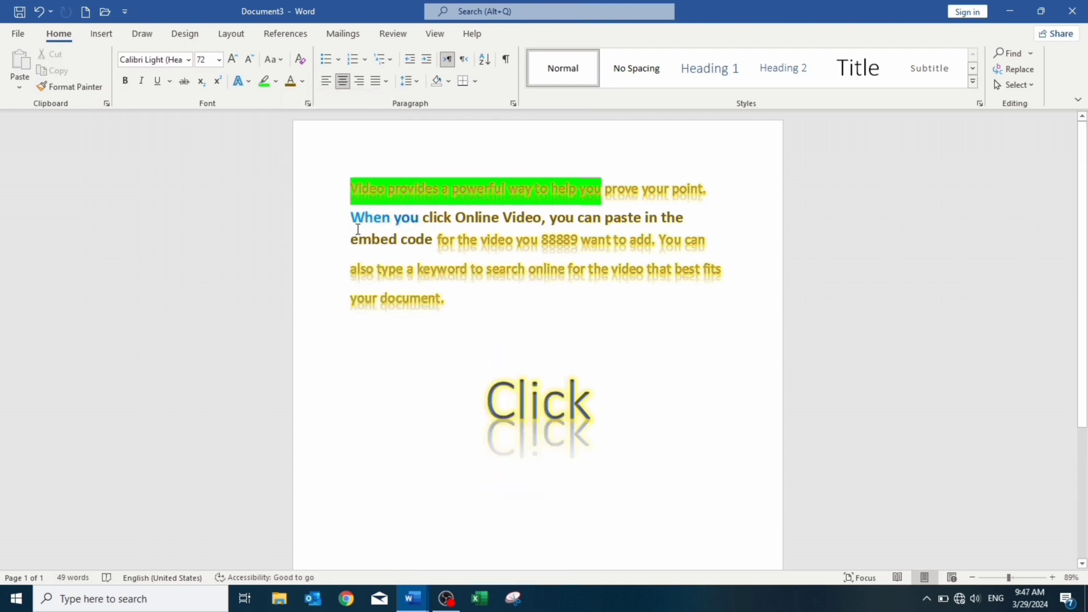
Select the entire document and clear all formatting, leaving plain 11-pt Calibri text.
{"action": "key", "text": "ctrl+a"}
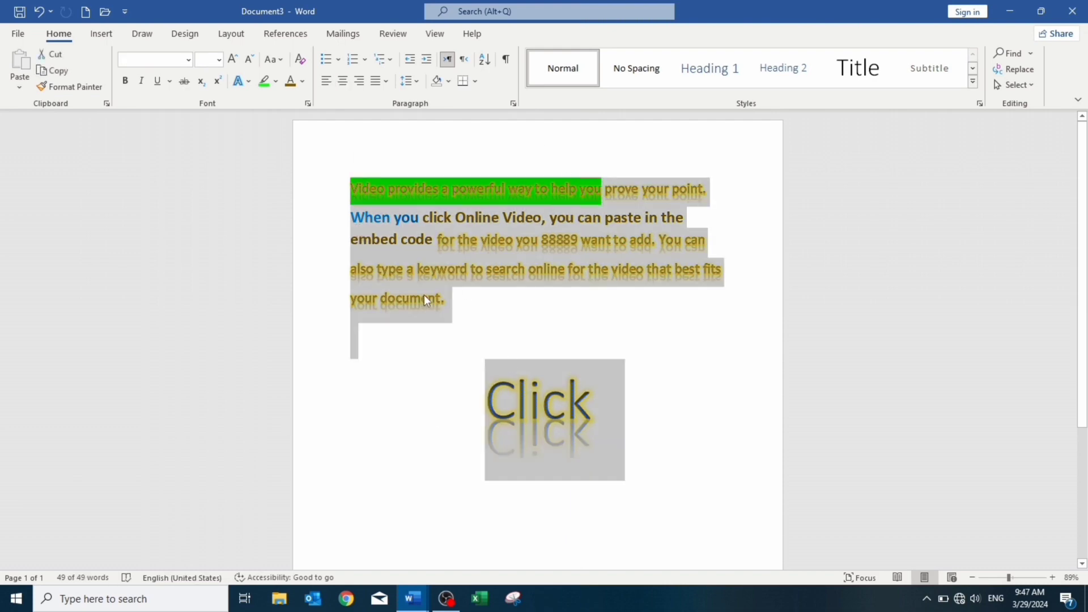
{"action": "key", "text": "Right"}
{"action": "left_click", "coordinate": [263, 83]}
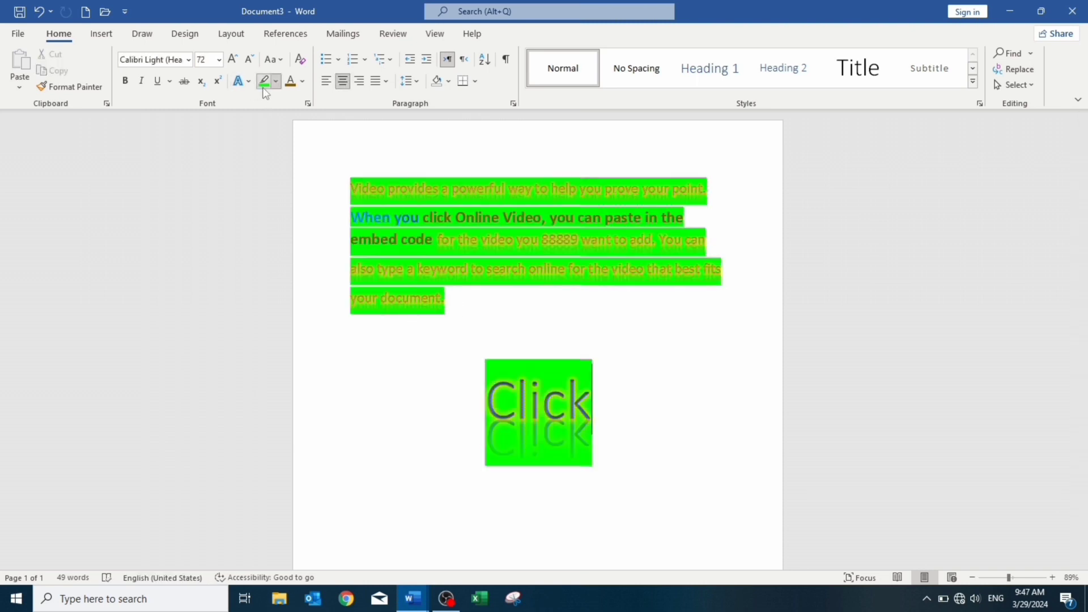
{"action": "triple_click", "coordinate": [293, 168]}
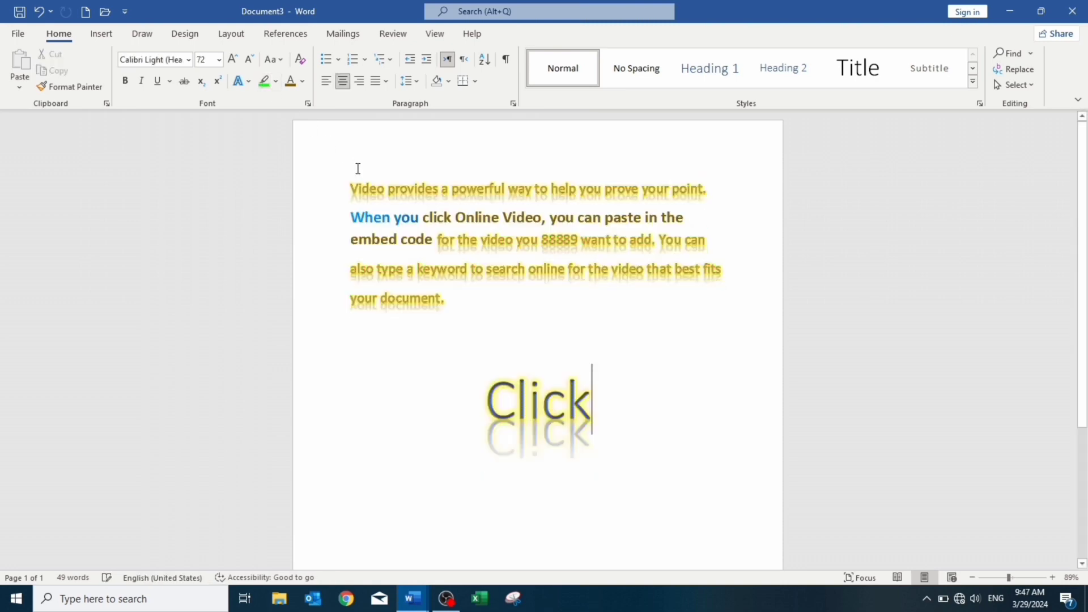
{"action": "key", "text": "ctrl+a"}
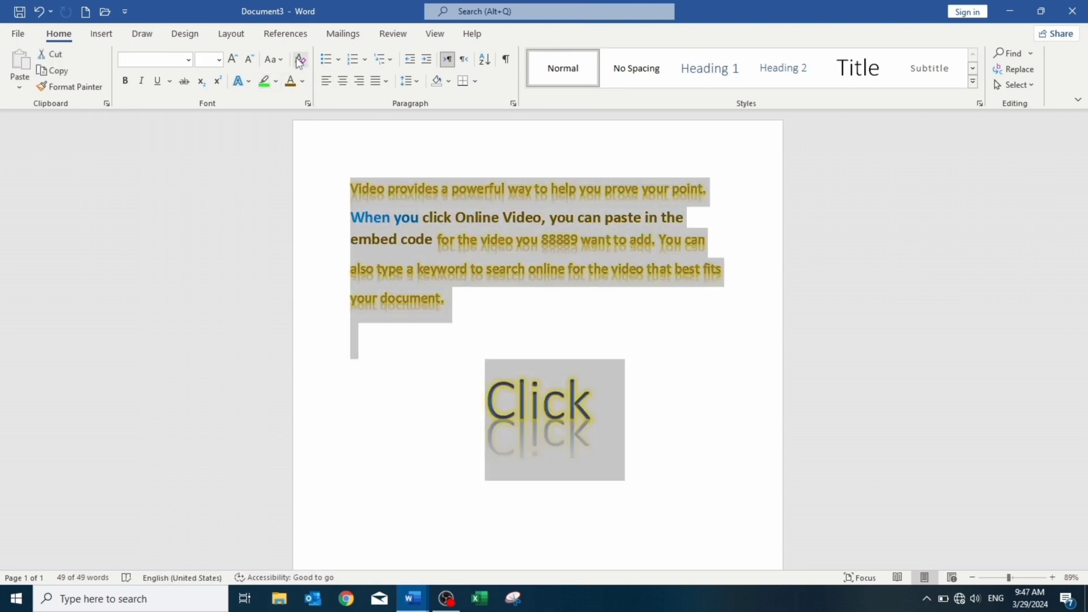
{"action": "left_click", "coordinate": [301, 60]}
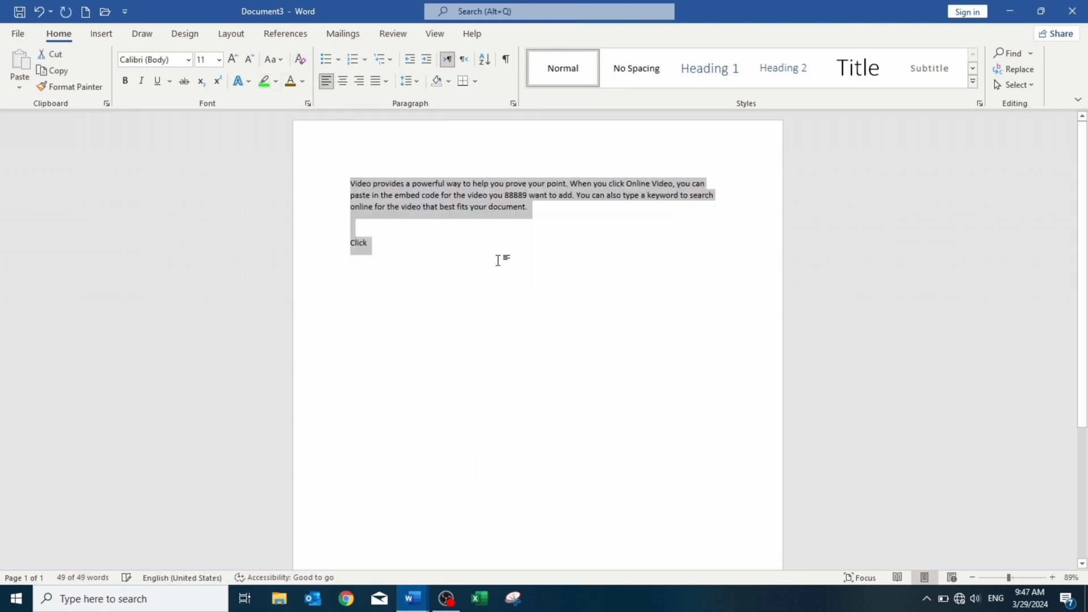
{"action": "left_click", "coordinate": [471, 254]}
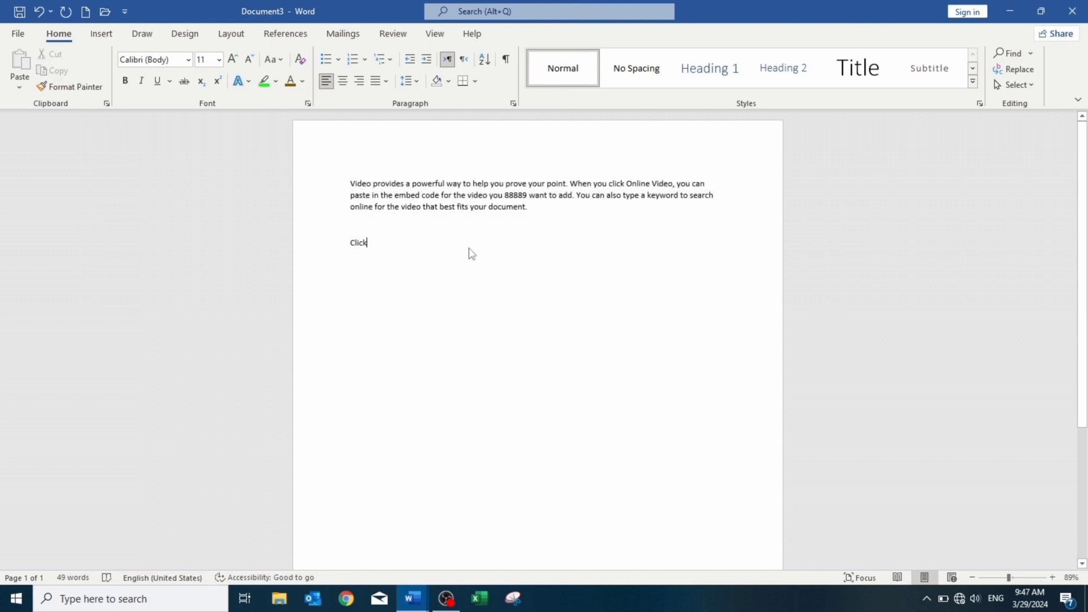